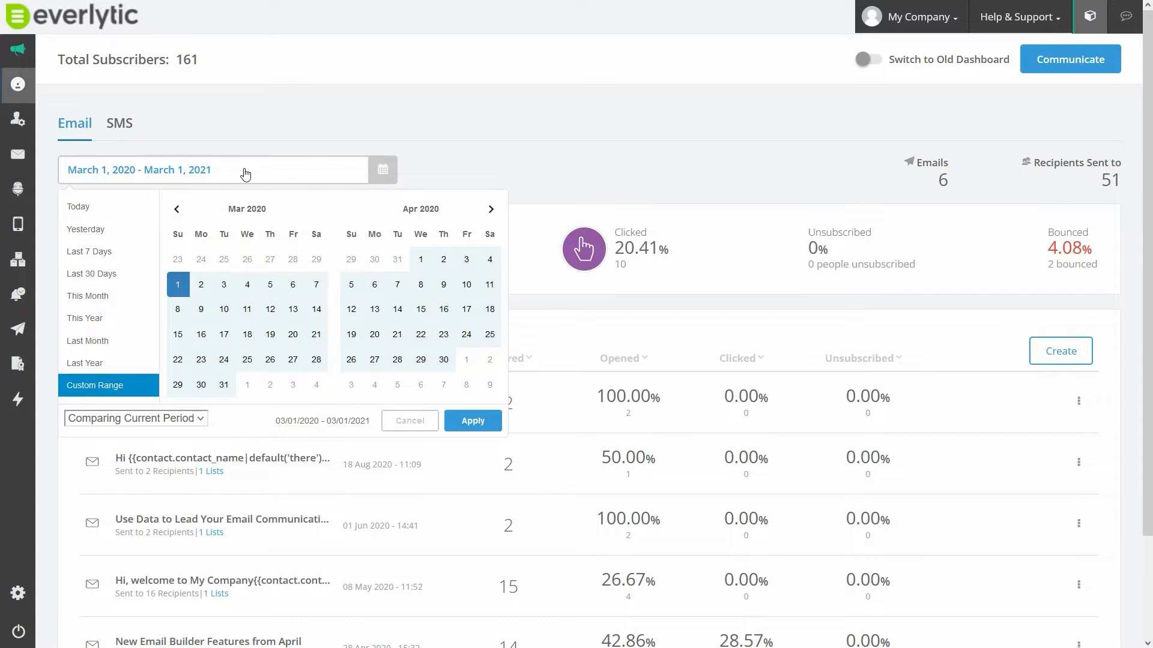
- Open the date range options on the email dashboard
click(245, 174)
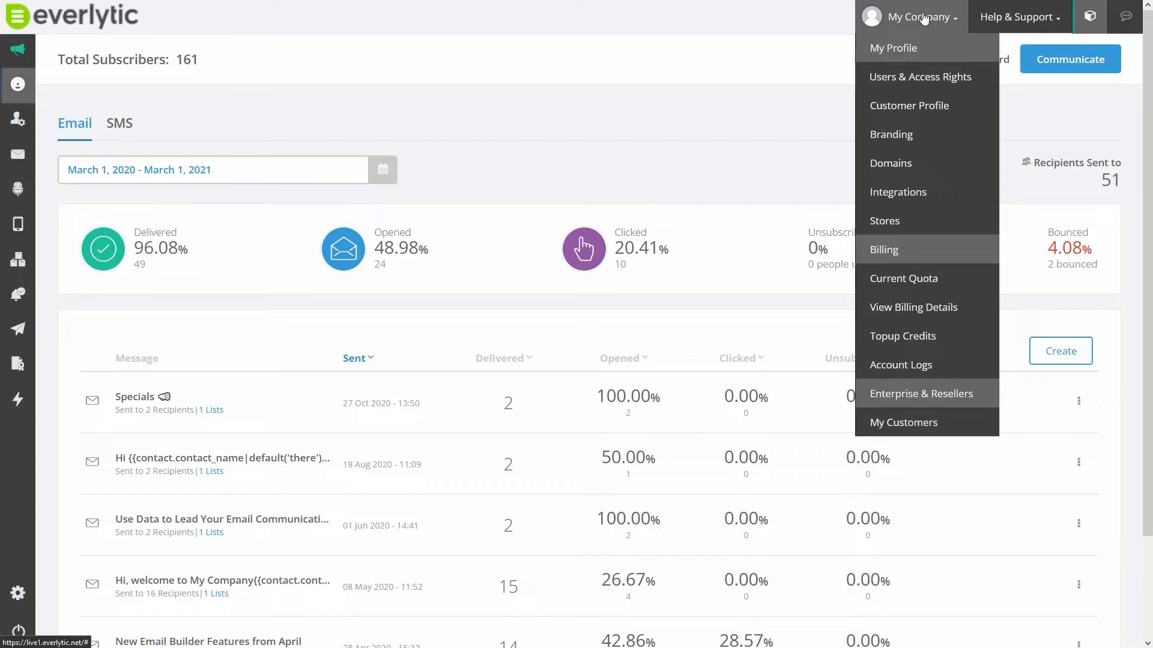
- Open the My Company user's access rights for editing and allow all permissions for every Contacts item, from Contacts through Export
click(927, 83)
click(1023, 73)
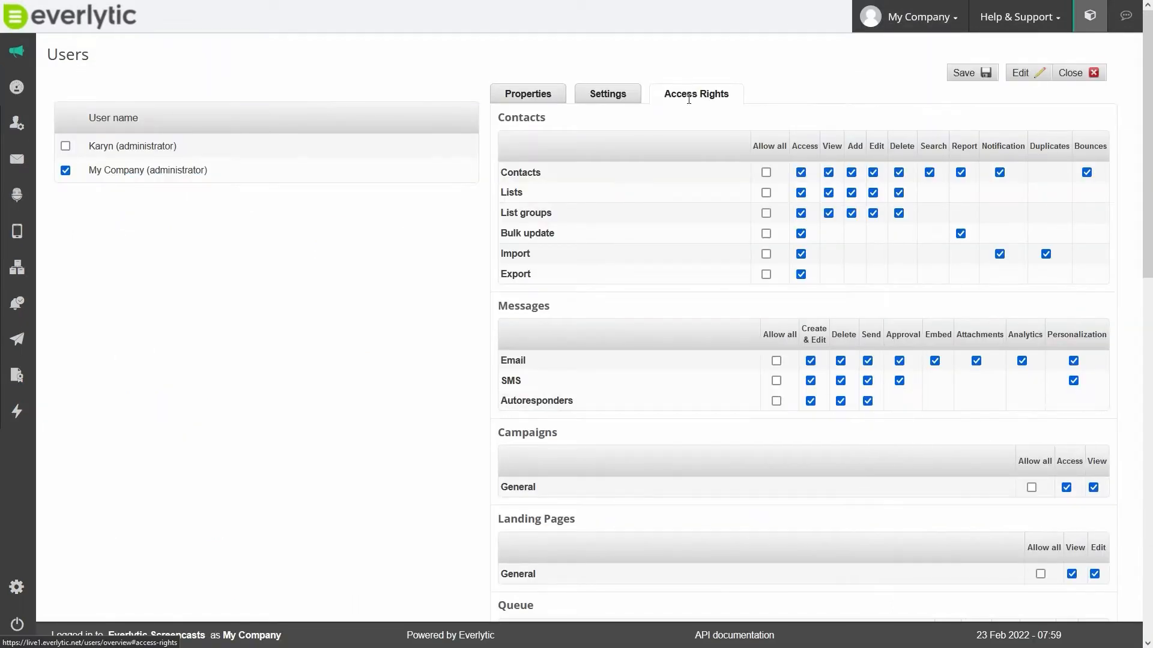
click(766, 172)
click(766, 193)
click(766, 214)
click(766, 234)
click(766, 254)
click(766, 274)
- Allow all Messages permissions for Email, SMS and Autoresponders
scroll(690, 286, down, 3)
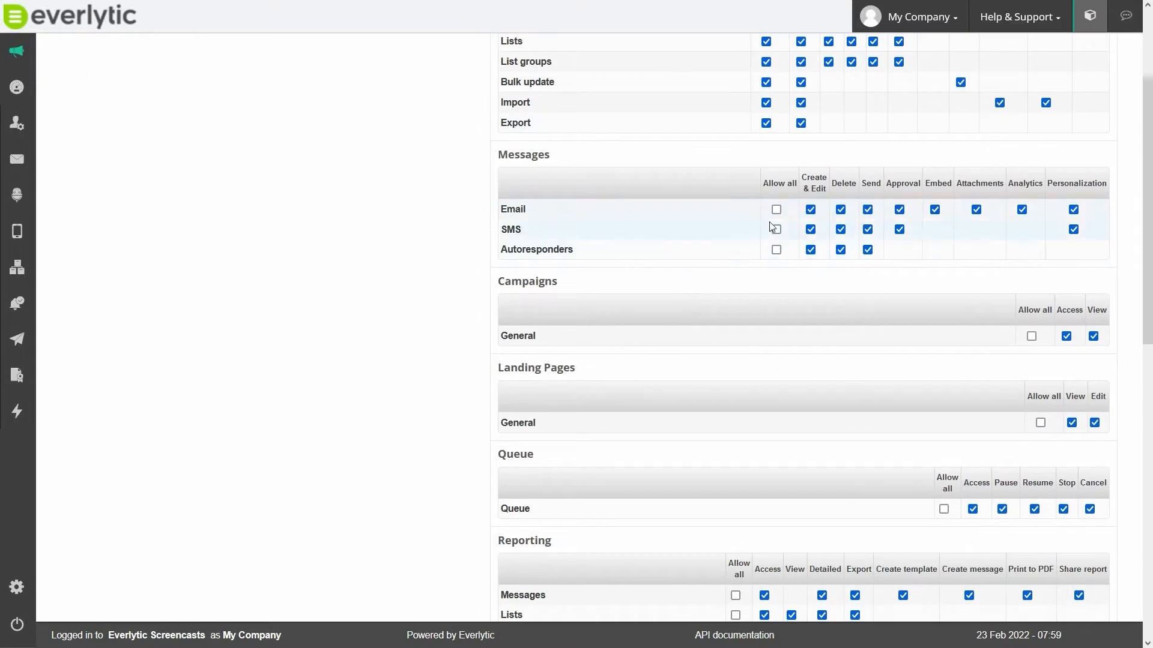
click(776, 210)
click(775, 230)
click(776, 250)
- Allow all permissions for General campaigns and for the Messages, Lists and Archive reporting items
scroll(743, 247, down, 1)
scroll(743, 247, down, 3)
click(1029, 111)
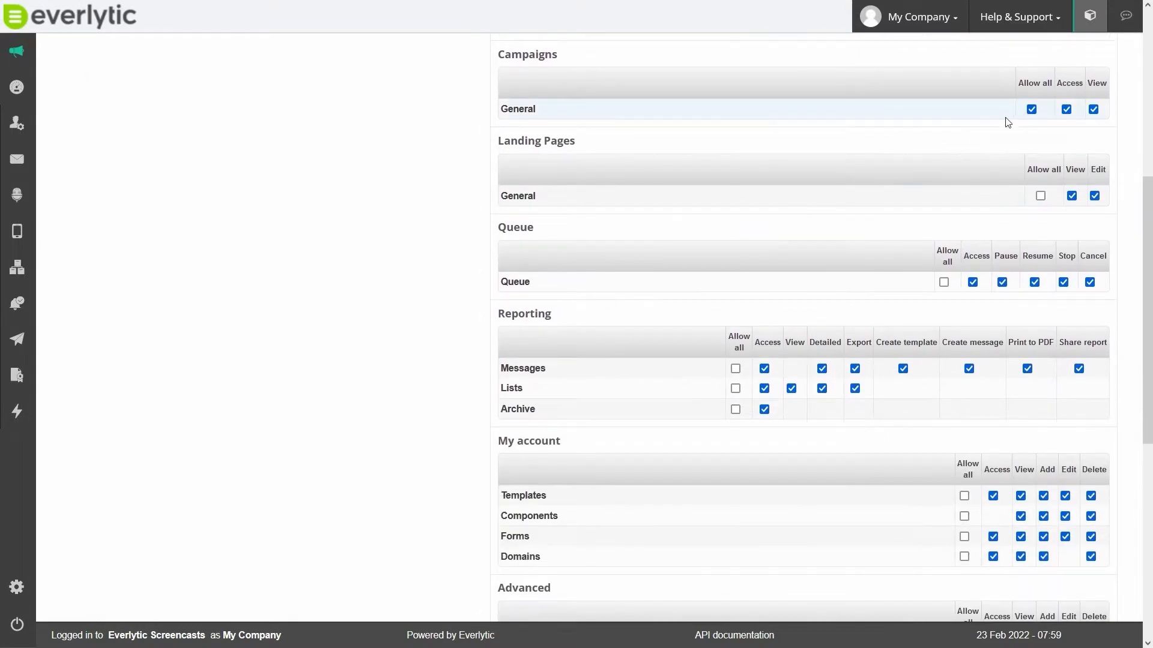
click(735, 369)
click(735, 388)
click(735, 410)
- View the account's current monthly quota
click(923, 27)
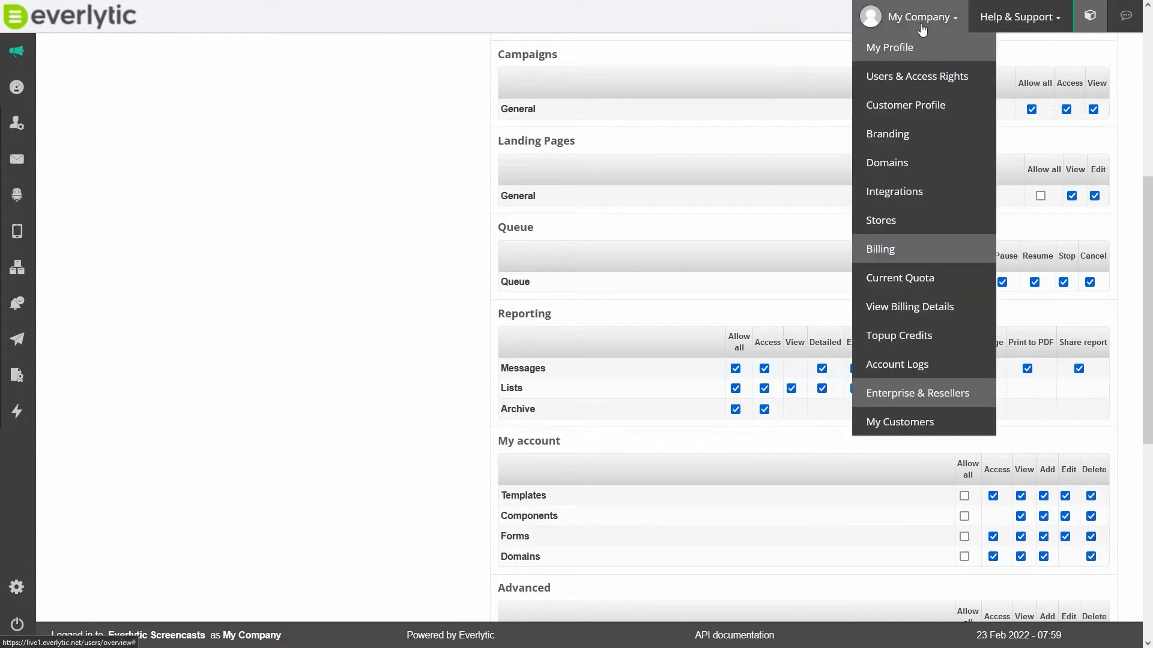
click(896, 280)
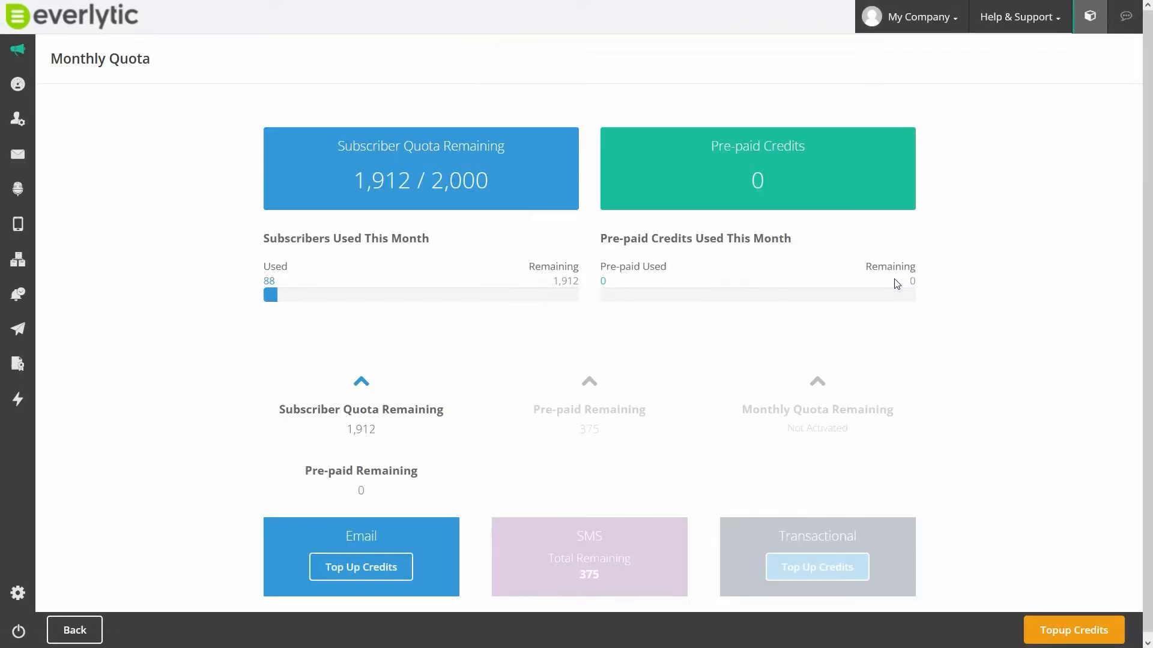
- Open the account logs and inspect the start and end date filters
click(912, 16)
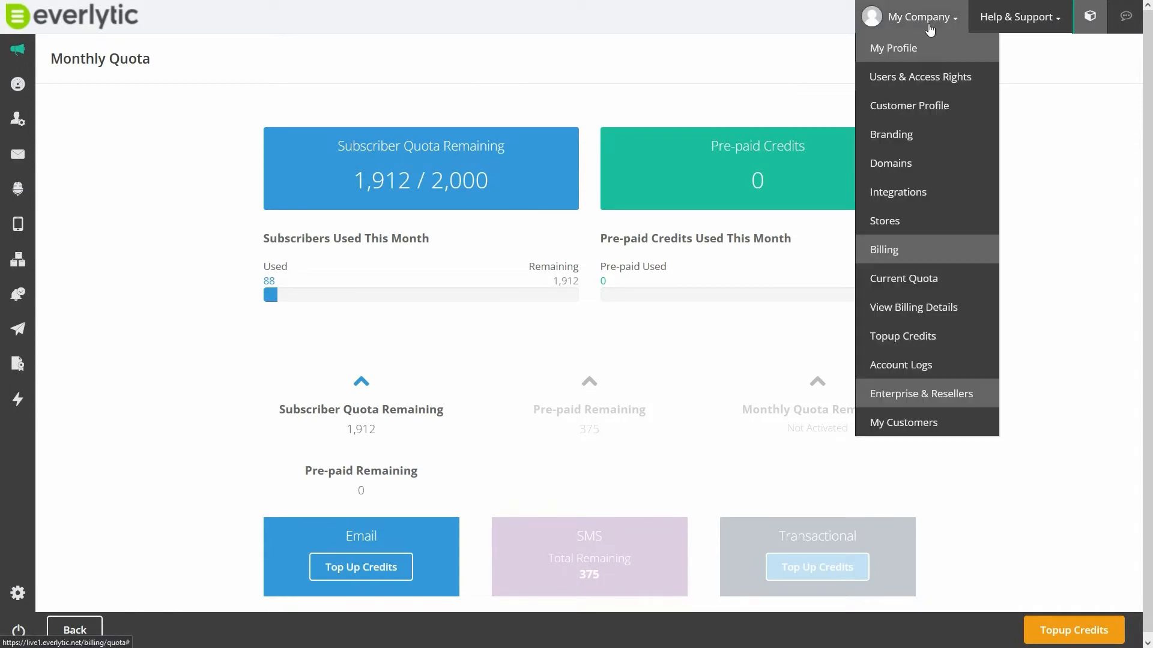
click(913, 365)
click(162, 107)
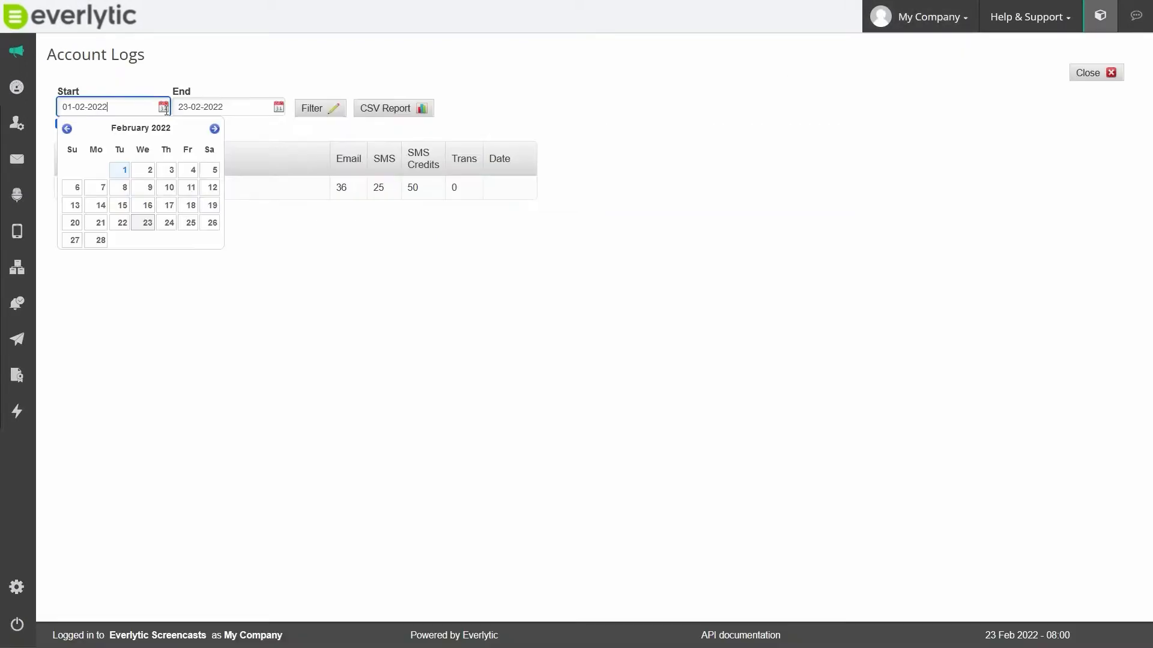
click(262, 108)
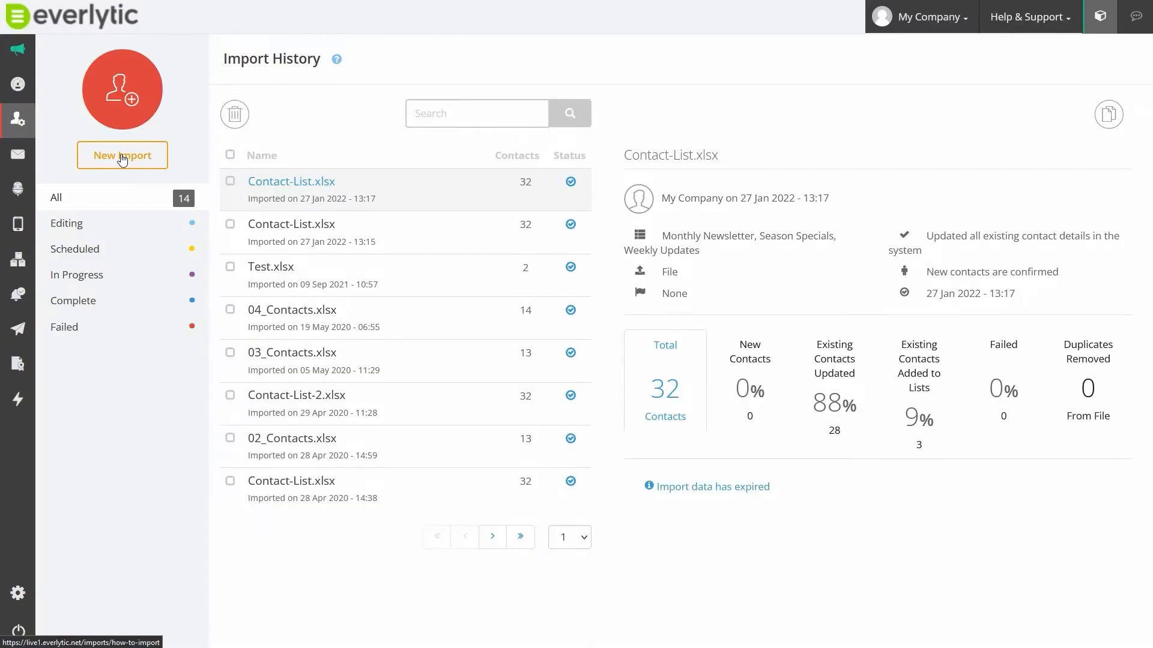
- Upload the Contact-List file from the Desktop as the source for a contact import
click(122, 157)
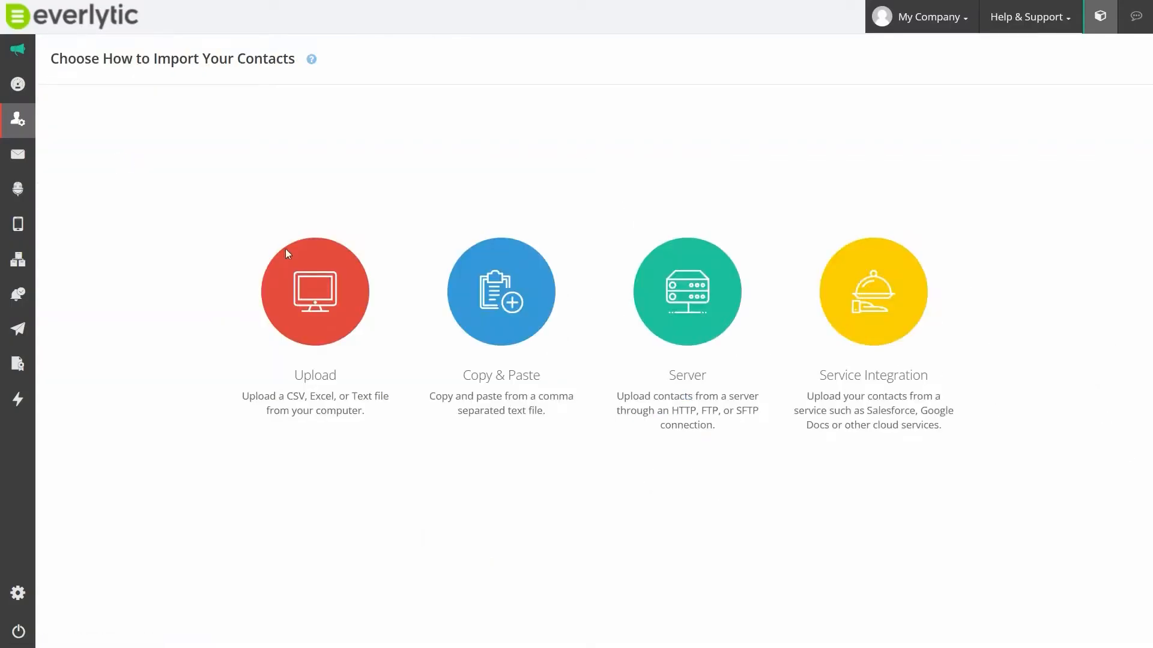
click(334, 291)
click(580, 114)
click(100, 114)
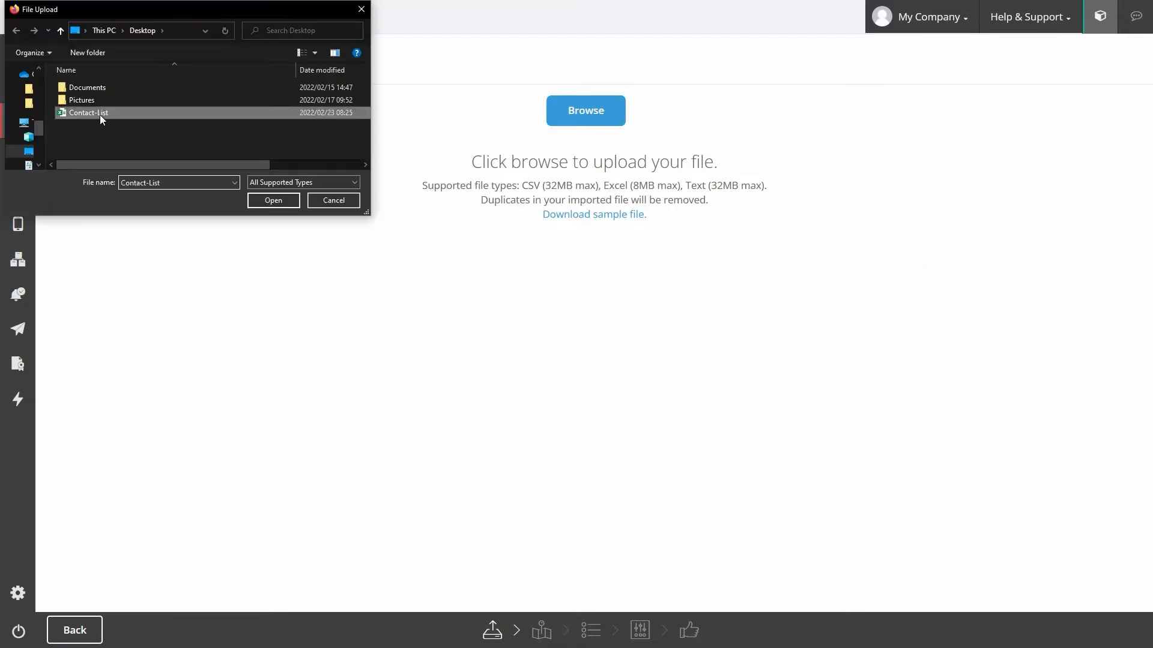
click(266, 200)
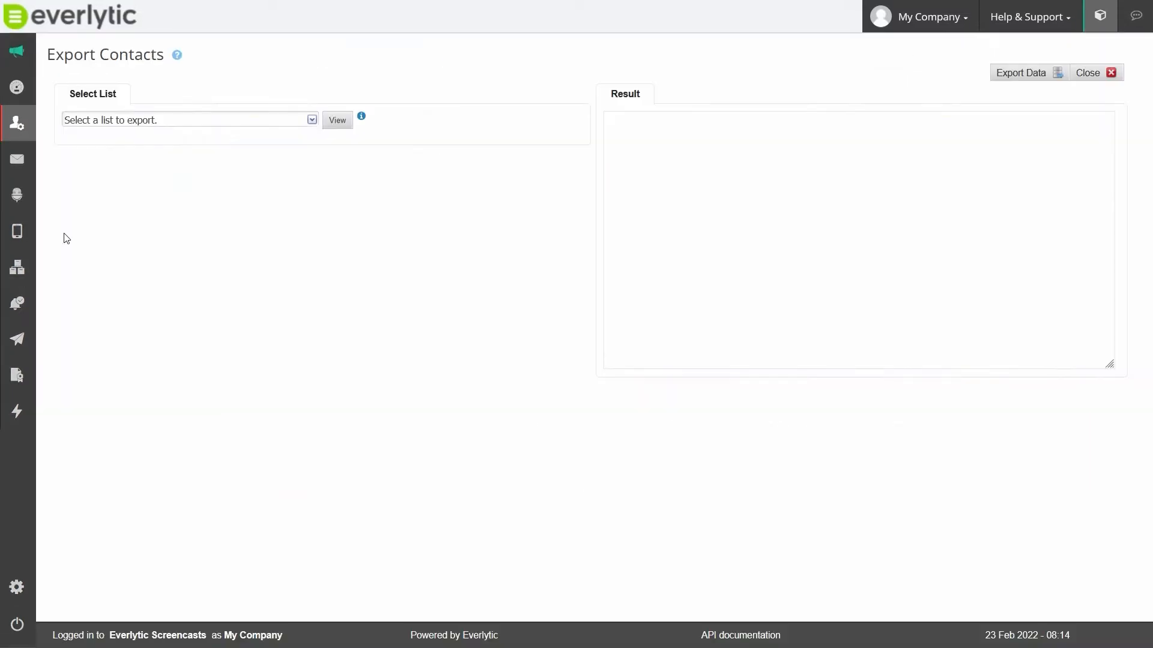
click(290, 120)
click(71, 180)
click(338, 121)
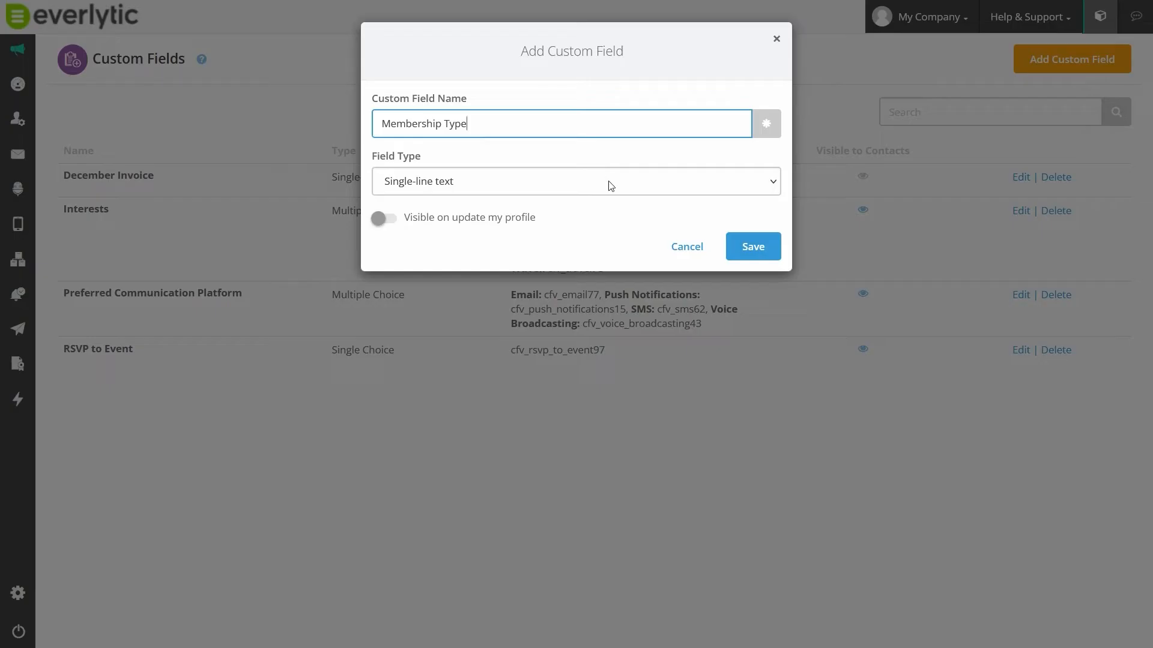
- Make the Membership Type custom field a Single Choice field with the options Silver, Gold, Platinum and Black
click(610, 183)
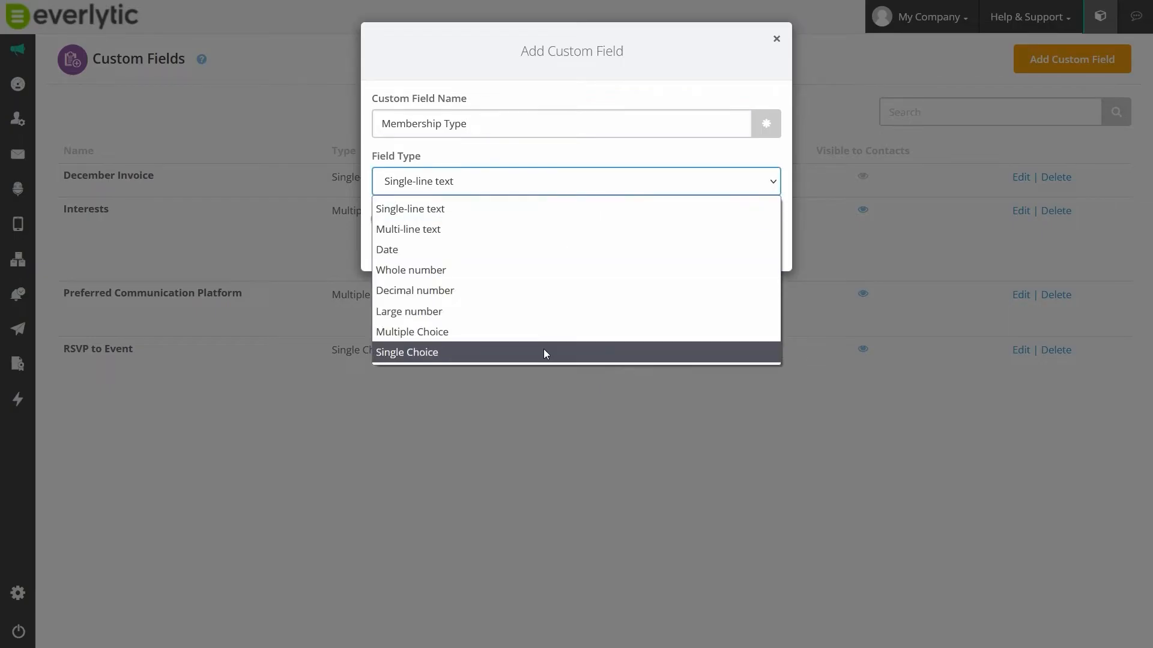
click(543, 352)
click(517, 240)
text(Silver)
click(761, 238)
text(Gold)
click(760, 238)
text(Platinum)
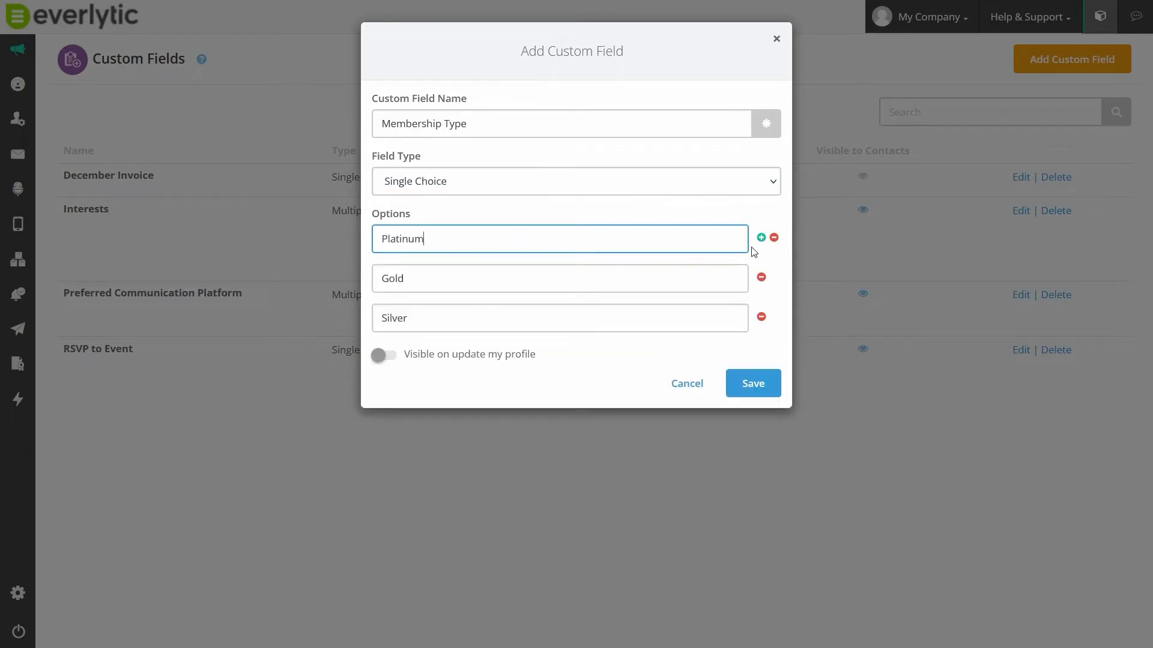
click(761, 238)
text(Black)
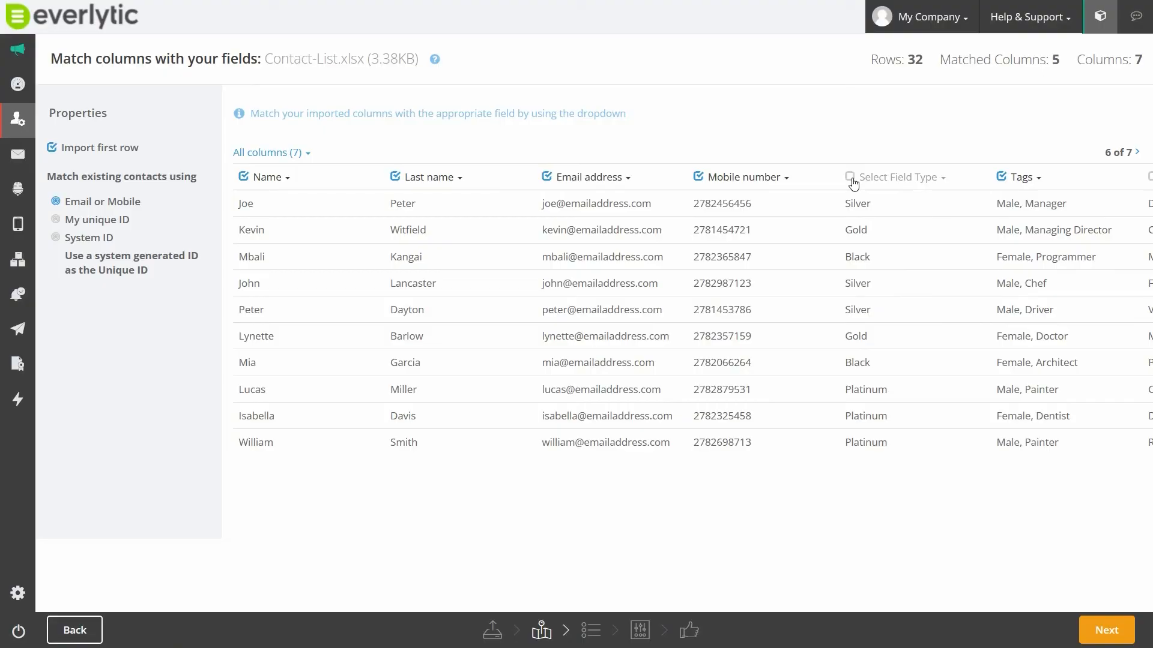
- Choose SMS and Email as preferred communication platforms on the Capture New Client Details form and confirm the reCAPTCHA
click(853, 183)
click(888, 262)
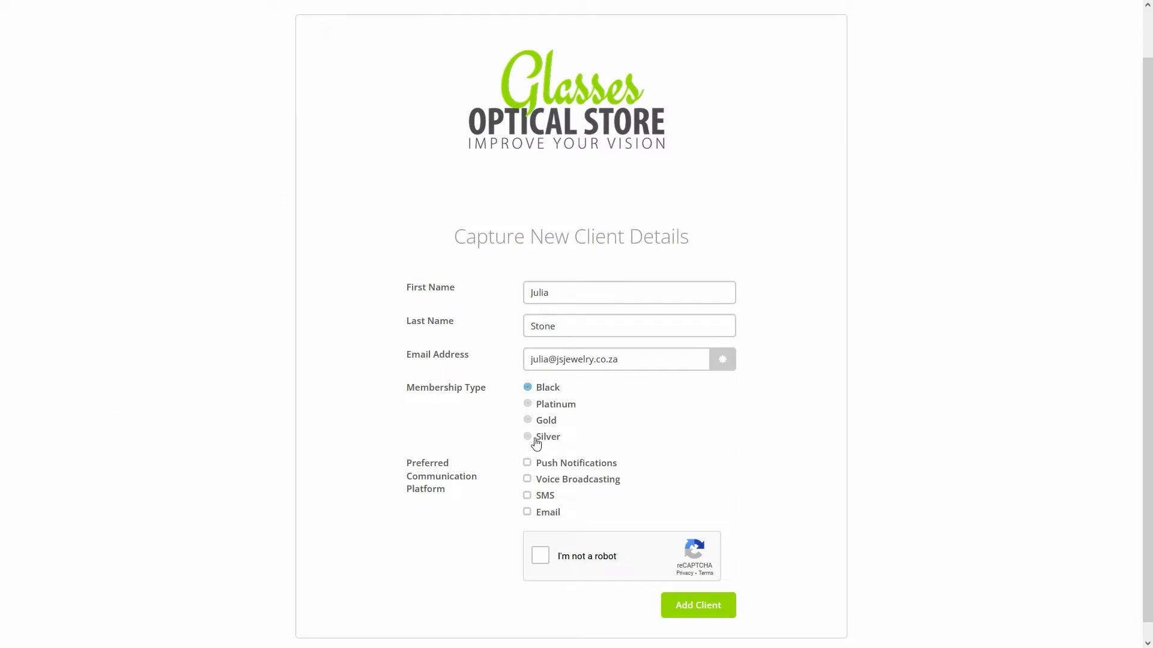
click(527, 496)
click(527, 512)
click(544, 559)
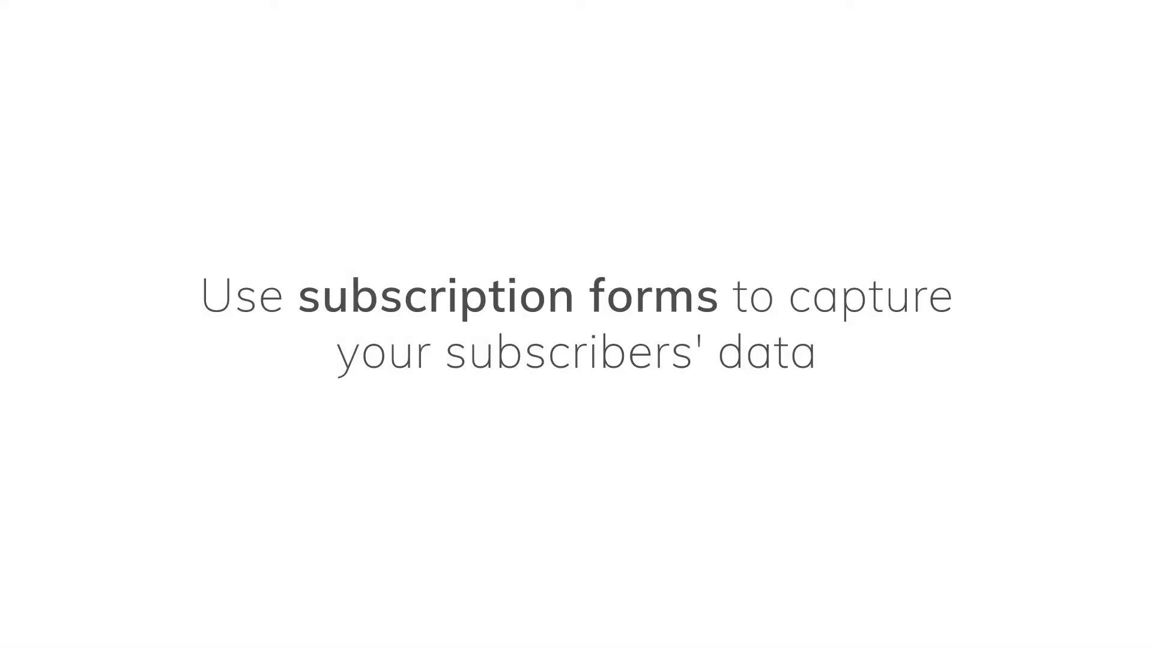
- Add the First Name, Last Name and Email Address basic fields to the New Client Membership Details form
drag(137, 244, 453, 384)
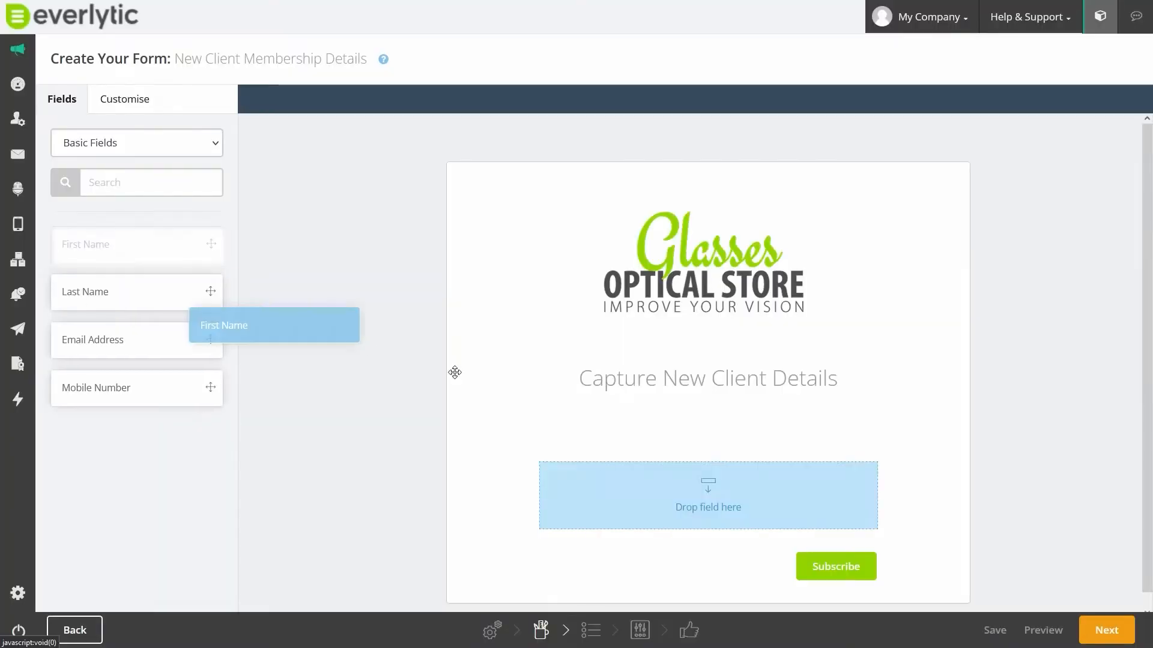
drag(137, 292, 673, 508)
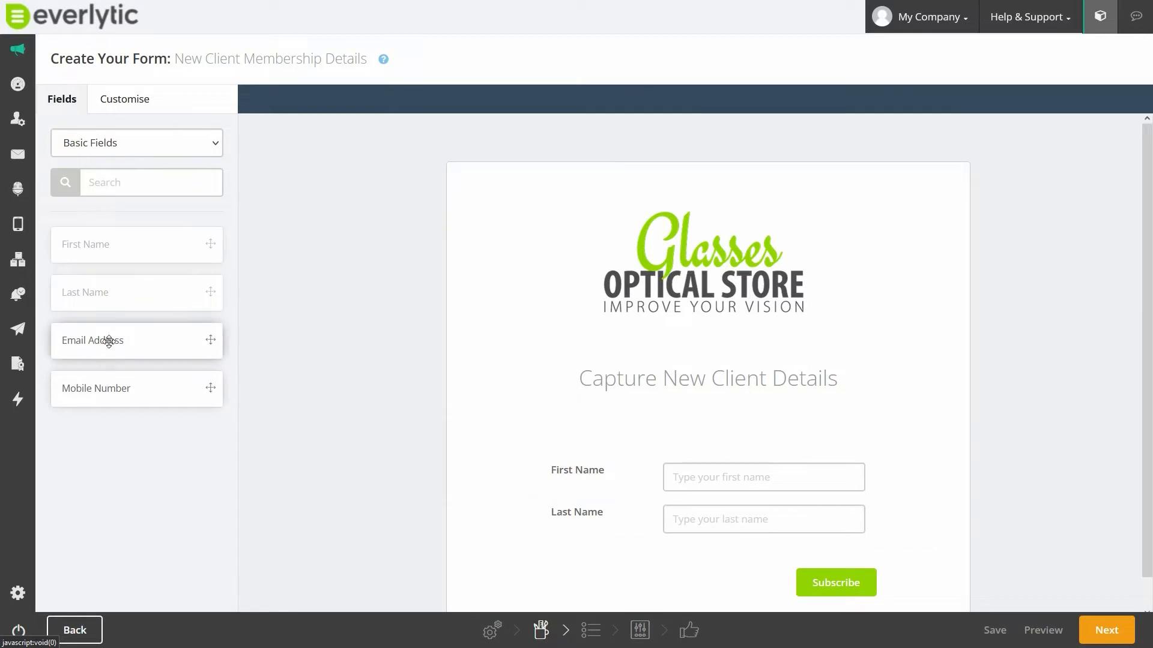
drag(108, 338, 625, 566)
- Switch to the custom fields and add Membership Type to the form
click(184, 150)
click(87, 252)
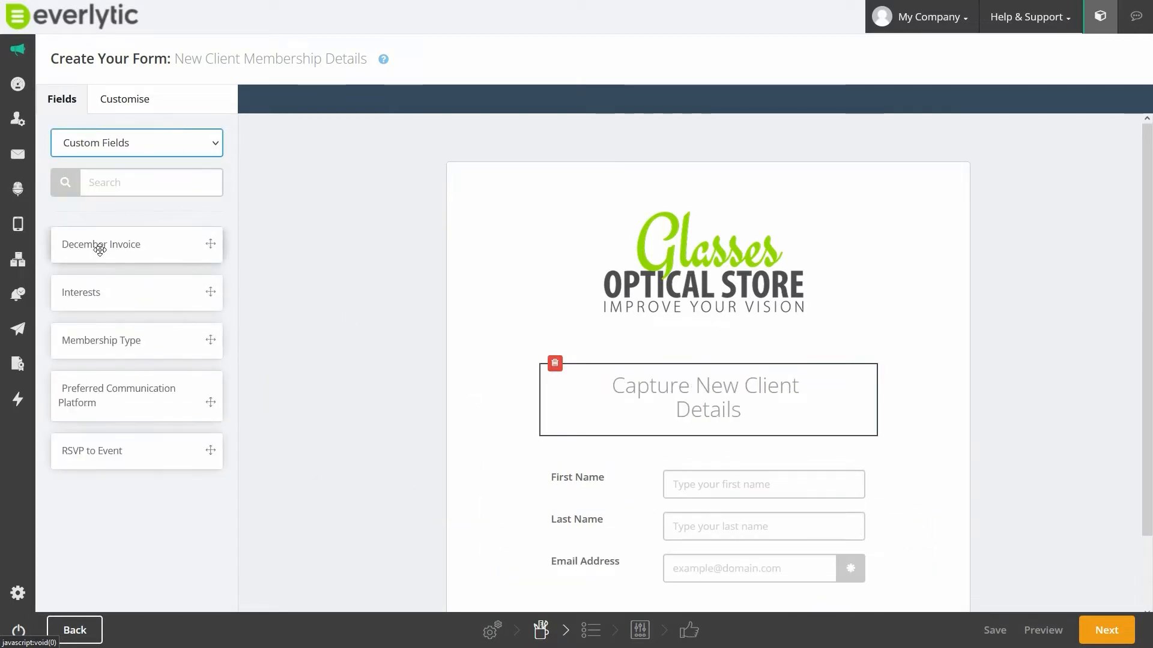
scroll(386, 265, down, 2)
drag(162, 330, 548, 521)
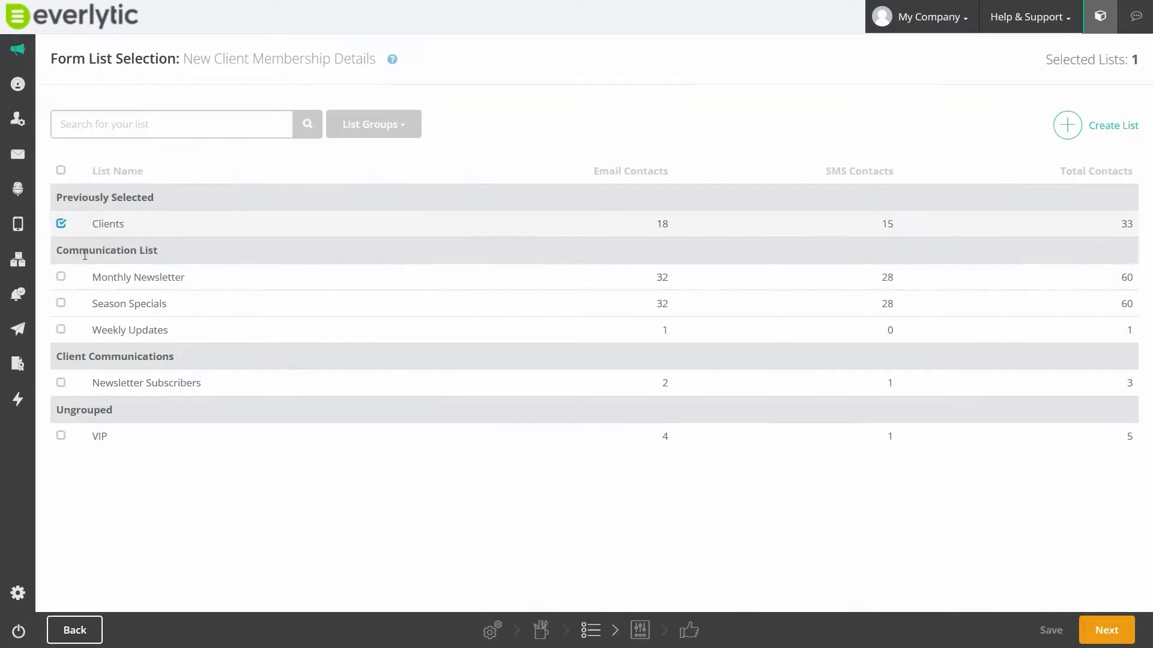
- Accept the Clients list for the form and review its expiry and redirect settings
click(1106, 631)
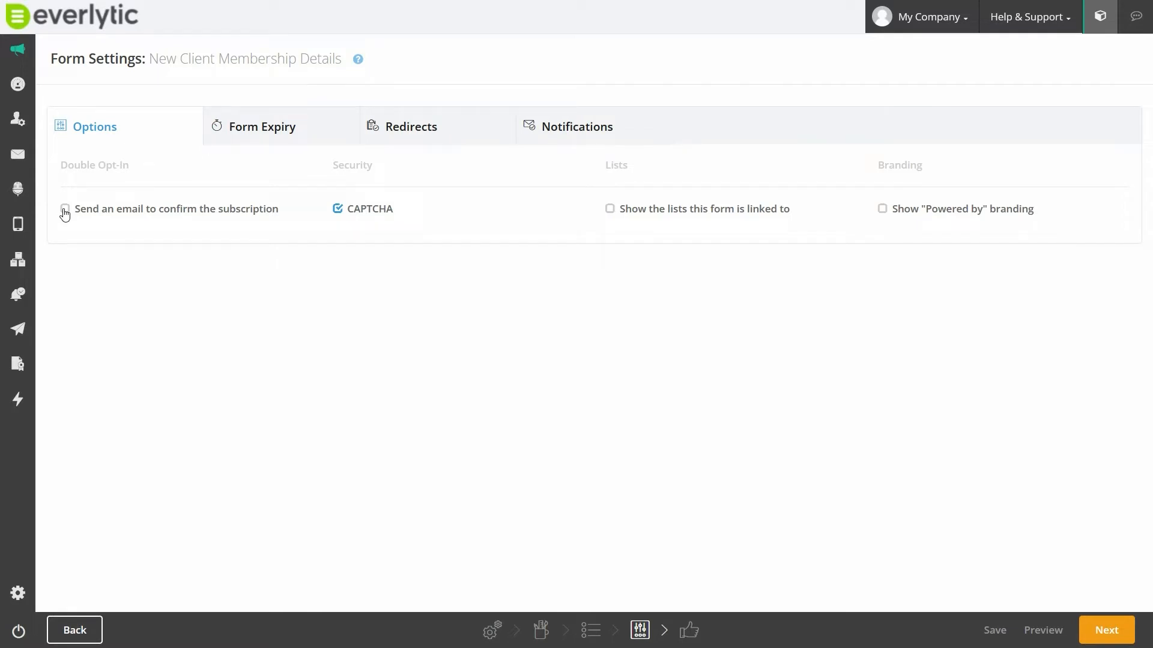
click(296, 133)
click(390, 204)
click(412, 143)
click(417, 139)
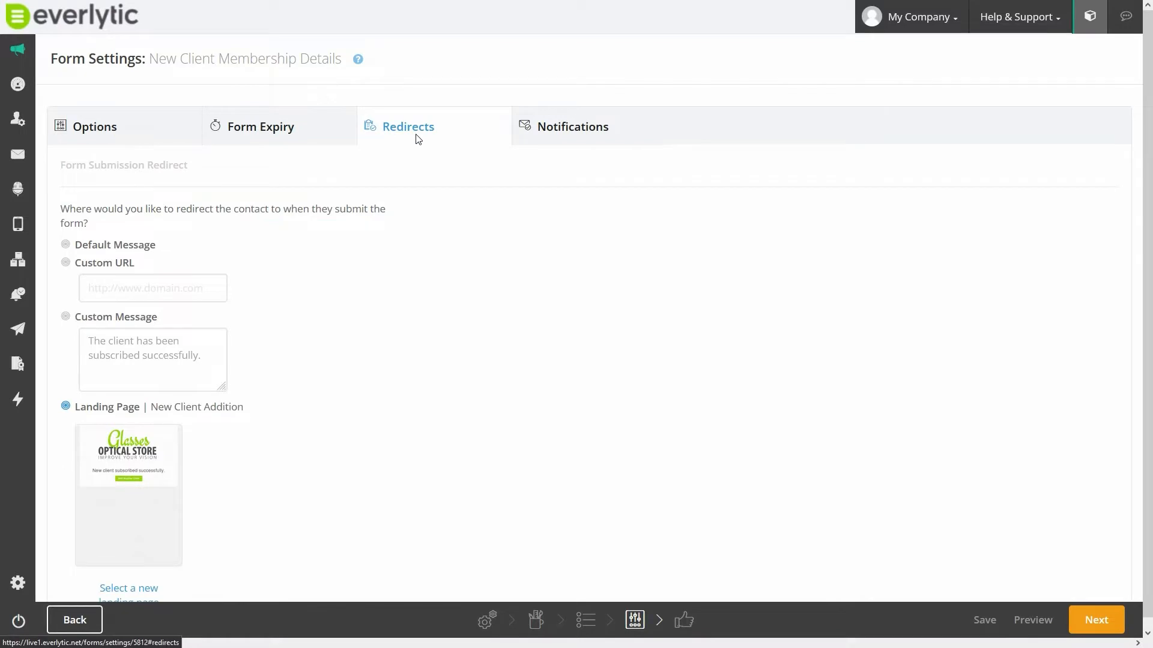
- Enable a notification email for each form submission and publish the form
click(579, 133)
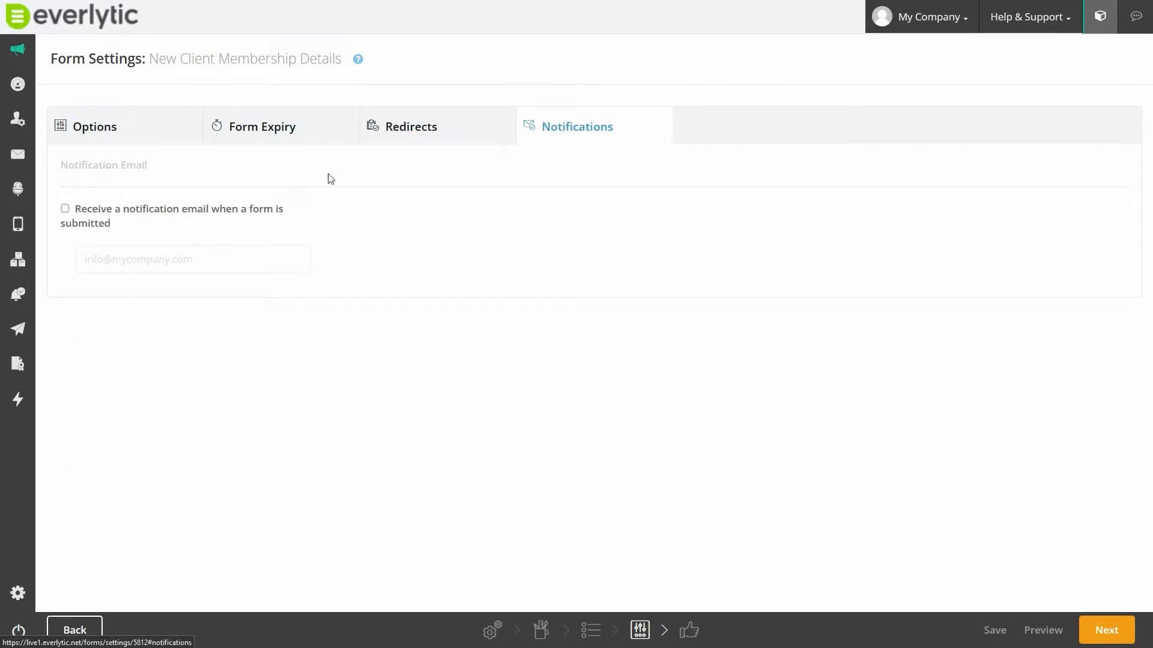
click(65, 208)
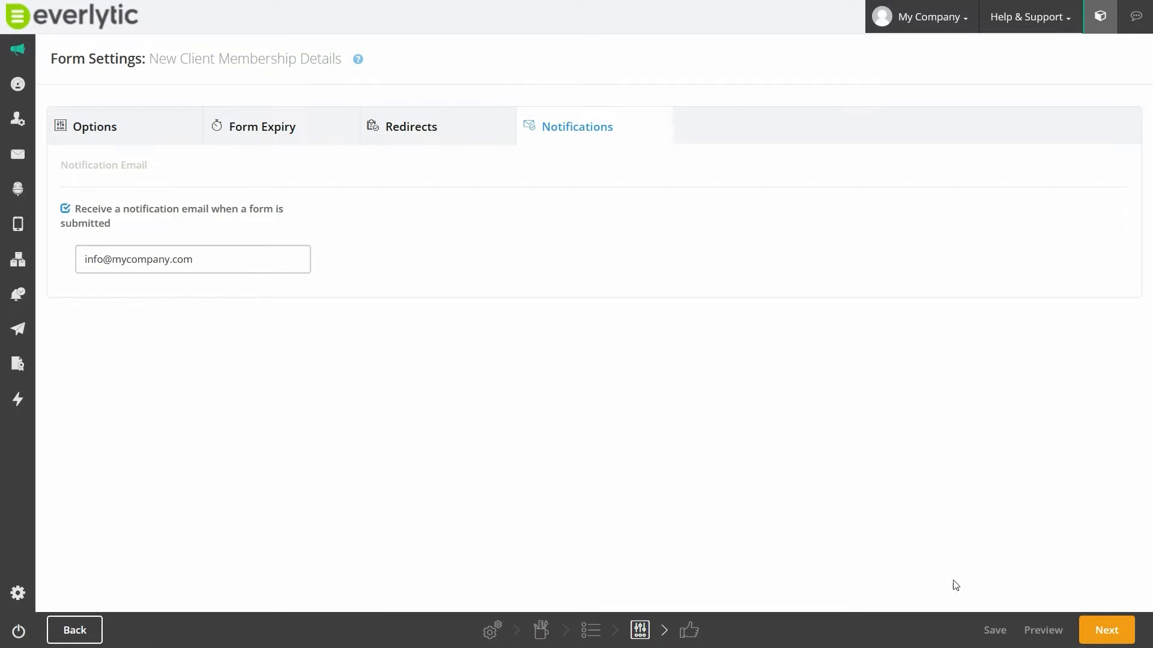
click(1111, 631)
click(1112, 633)
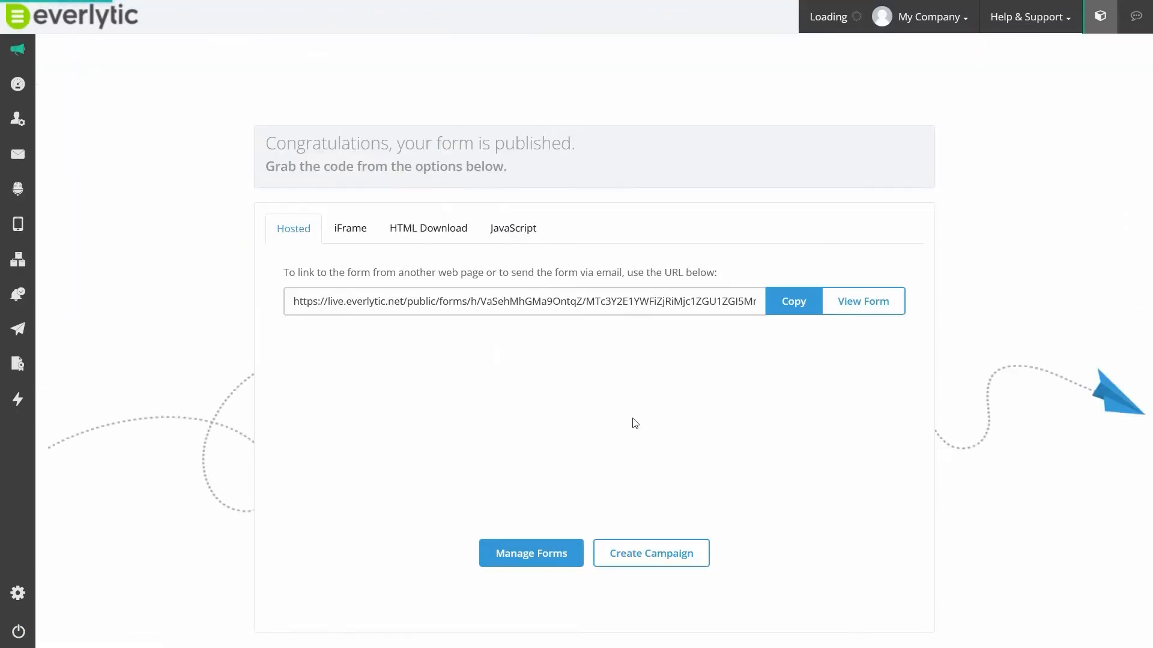
- View the published form's iFrame, HTML download and JavaScript embedding options
click(351, 233)
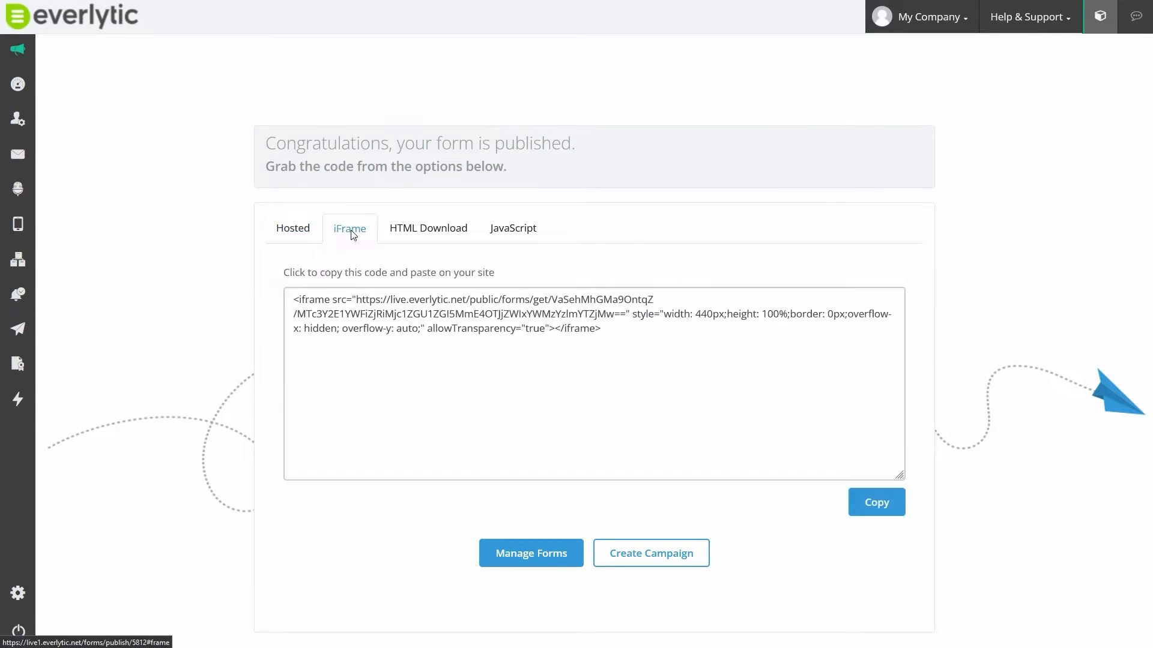
click(401, 234)
click(518, 234)
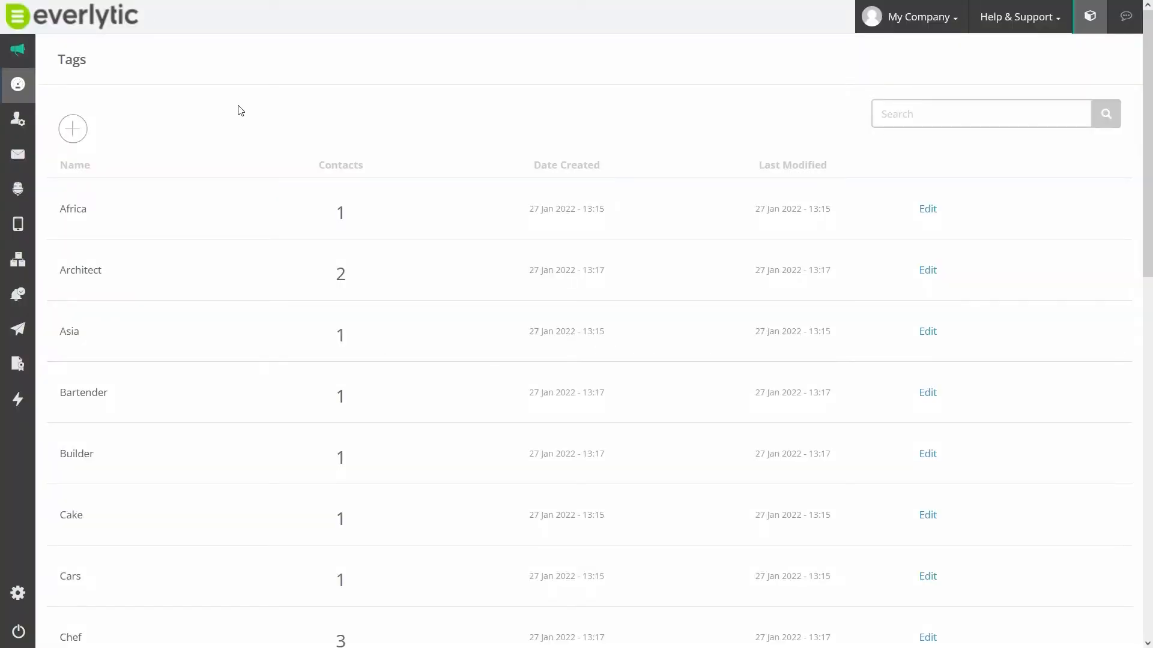
- Open the Africa tag for editing
click(925, 213)
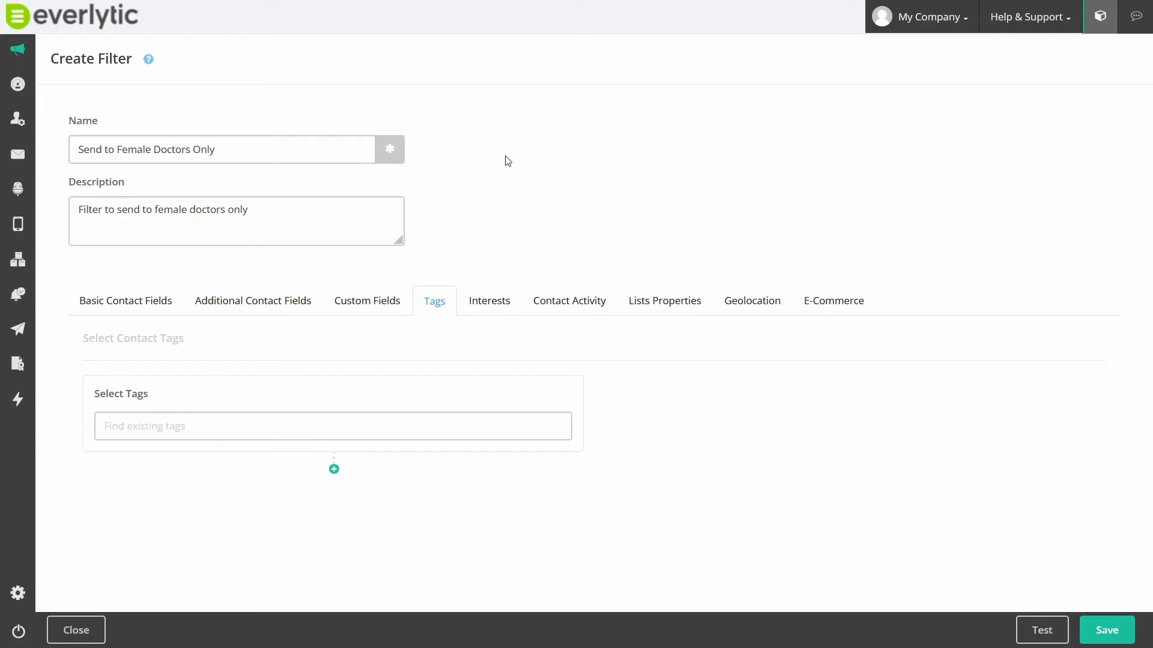
- Add the Doctor and Female contact tags to the Send to Female Doctors Only filter
click(247, 427)
text(Doc)
click(113, 500)
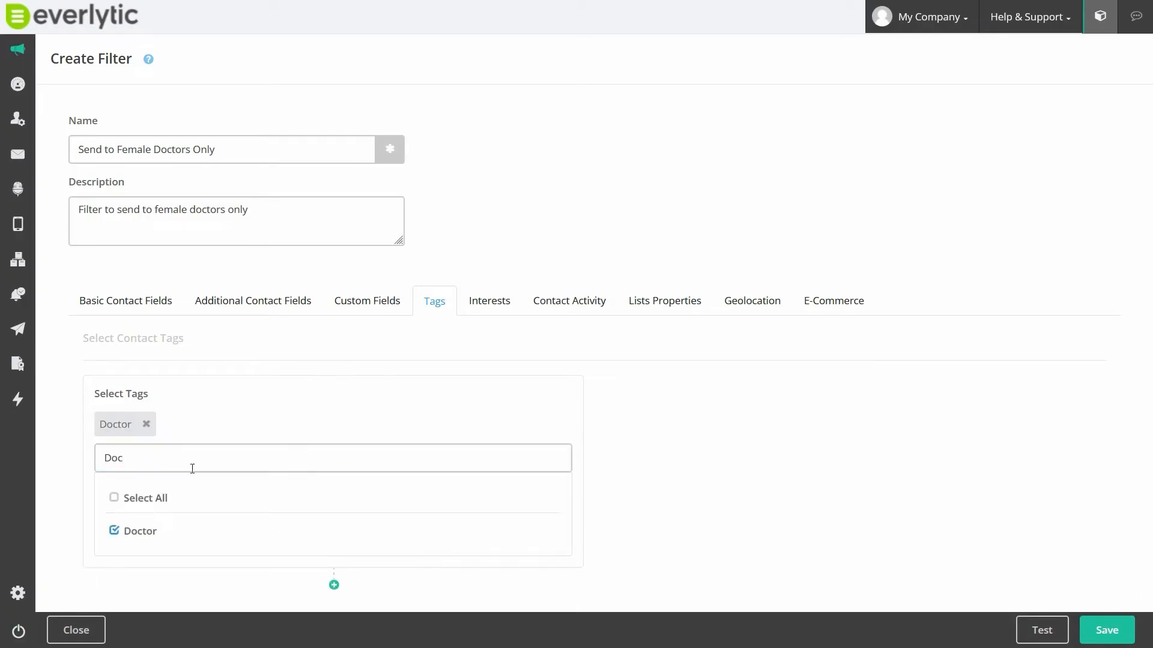
click(230, 408)
click(240, 458)
text(Fema)
click(113, 531)
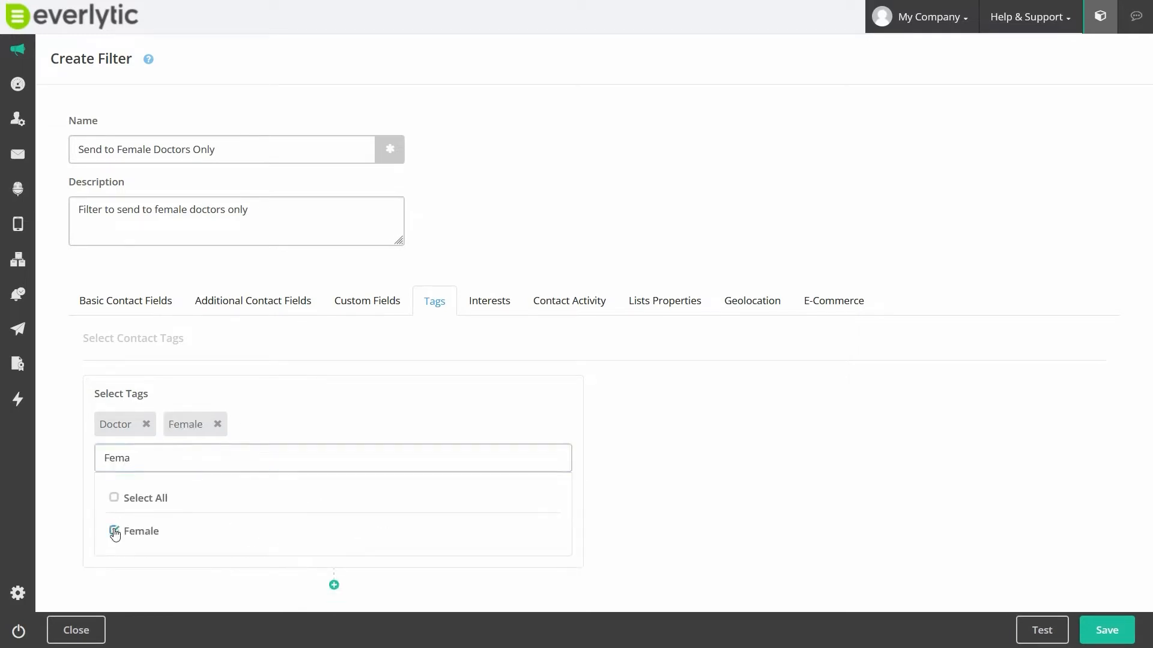
click(414, 404)
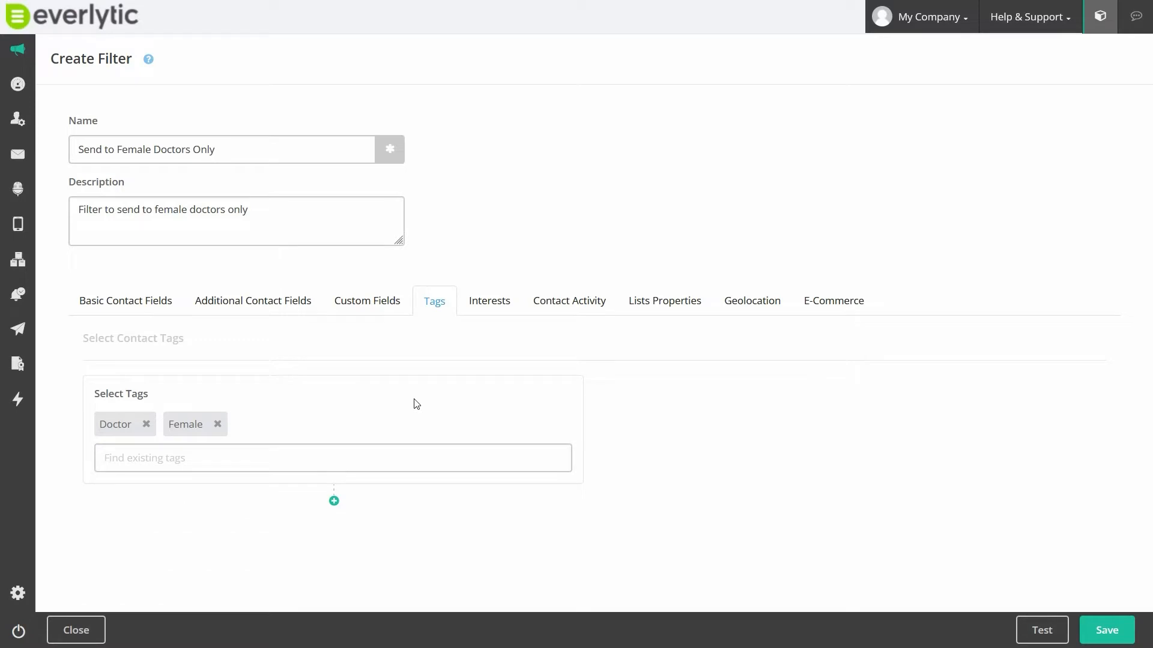
- Add the Internet & Telecom, Email & Messaging and Business Services interests to the Email Business Clients filter
click(473, 306)
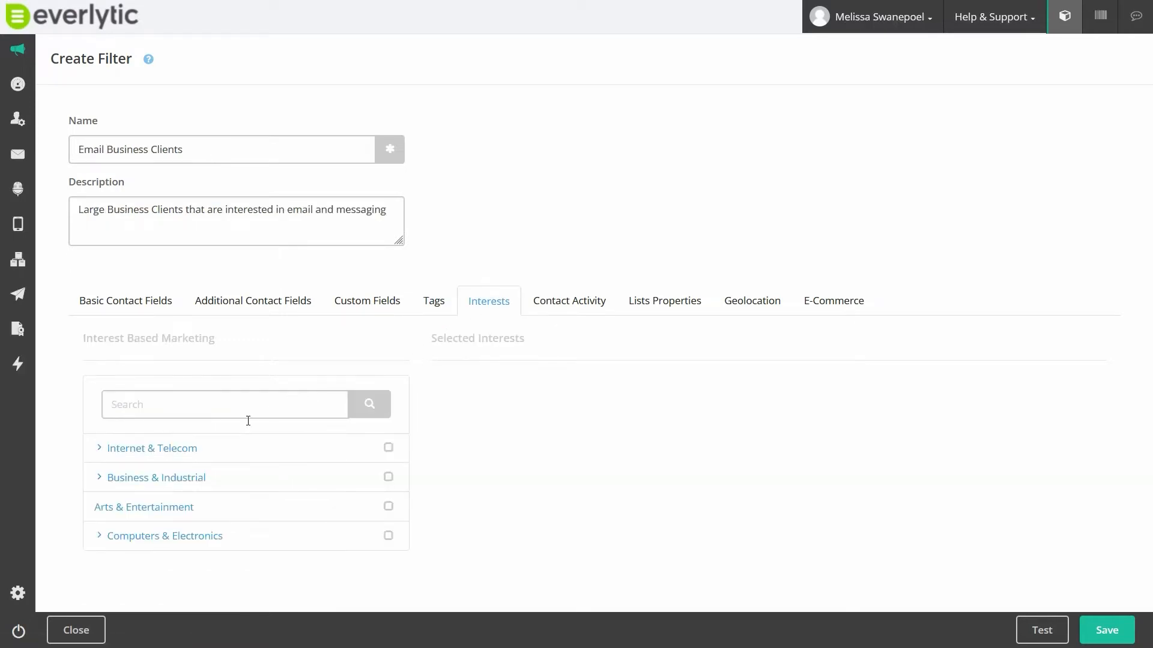
click(99, 449)
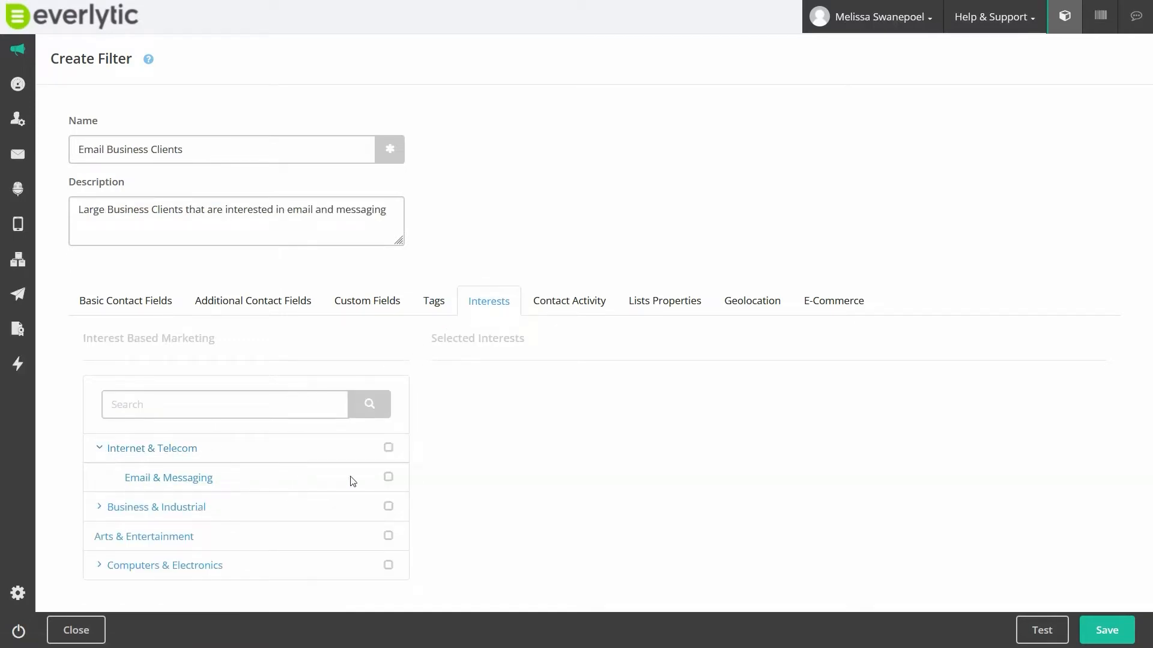
click(388, 477)
click(389, 448)
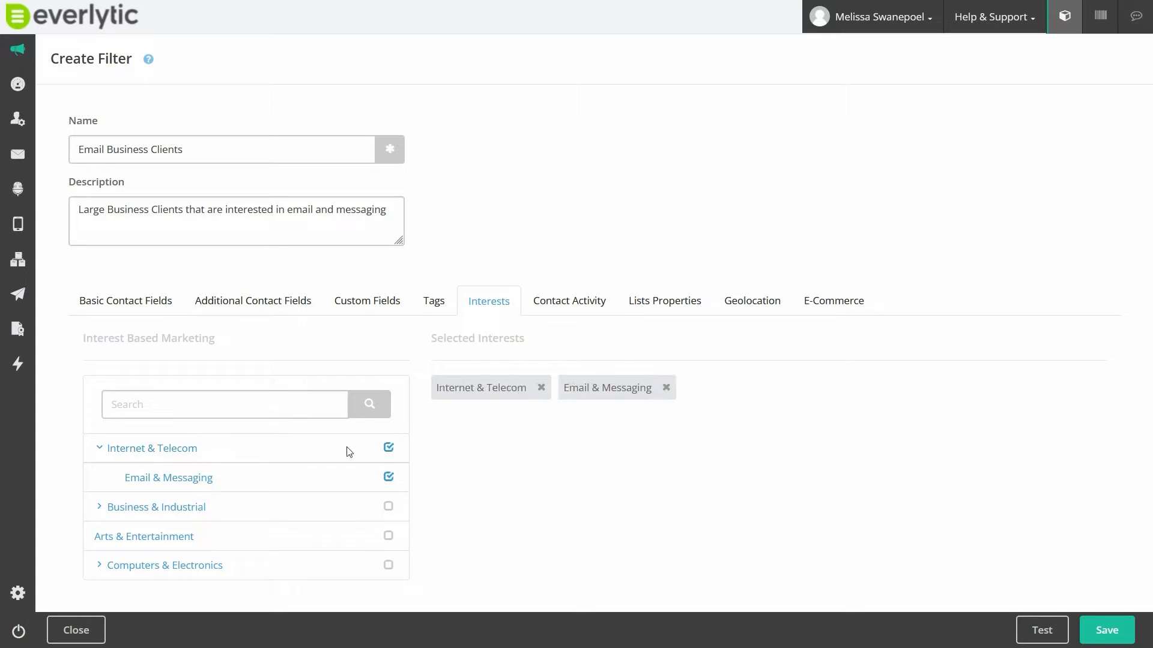
click(101, 507)
scroll(198, 510, down, 1)
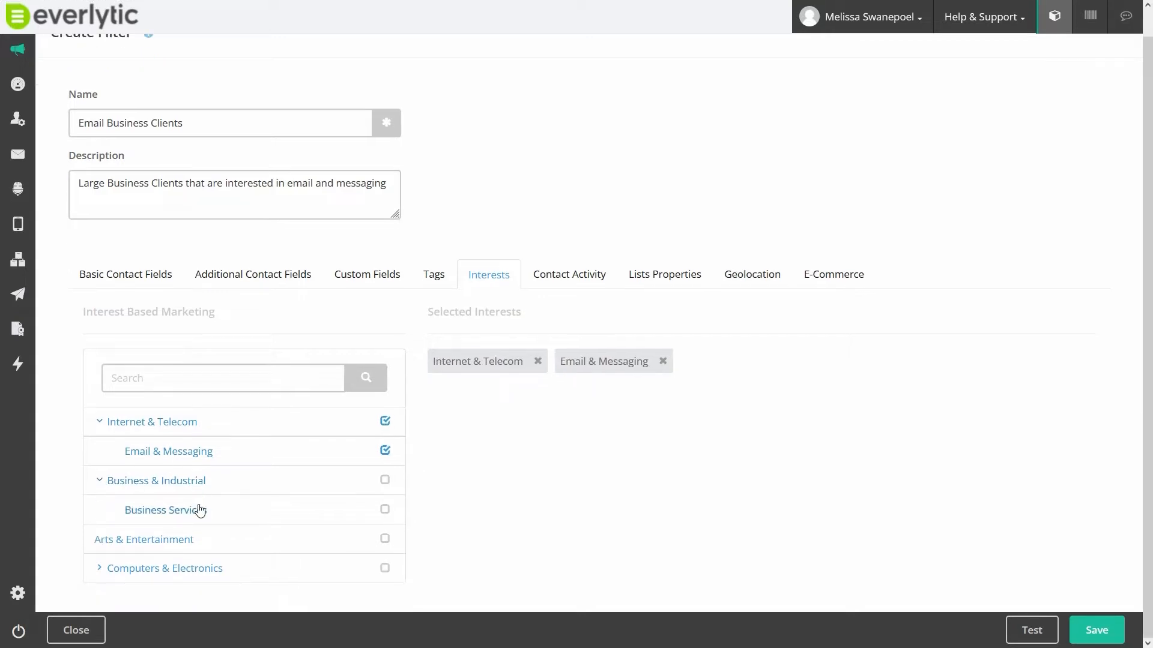
click(385, 511)
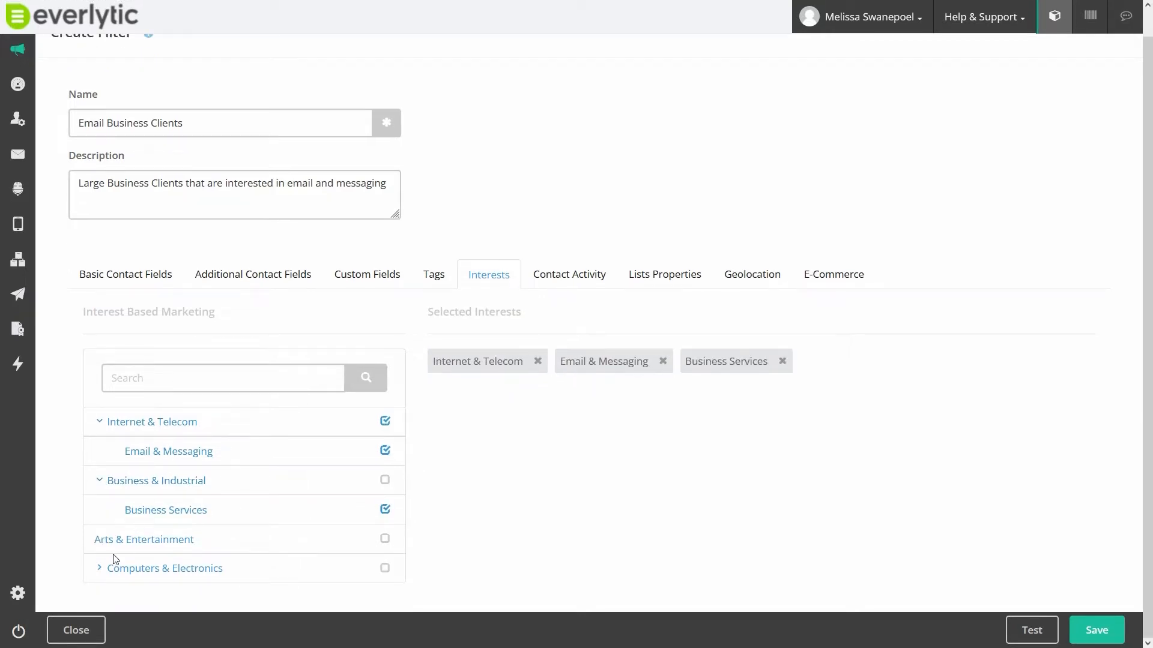
- Add the Software and Business & Productivity Software interests from Computers & Electronics to the filter
click(99, 568)
scroll(179, 528, down, 1)
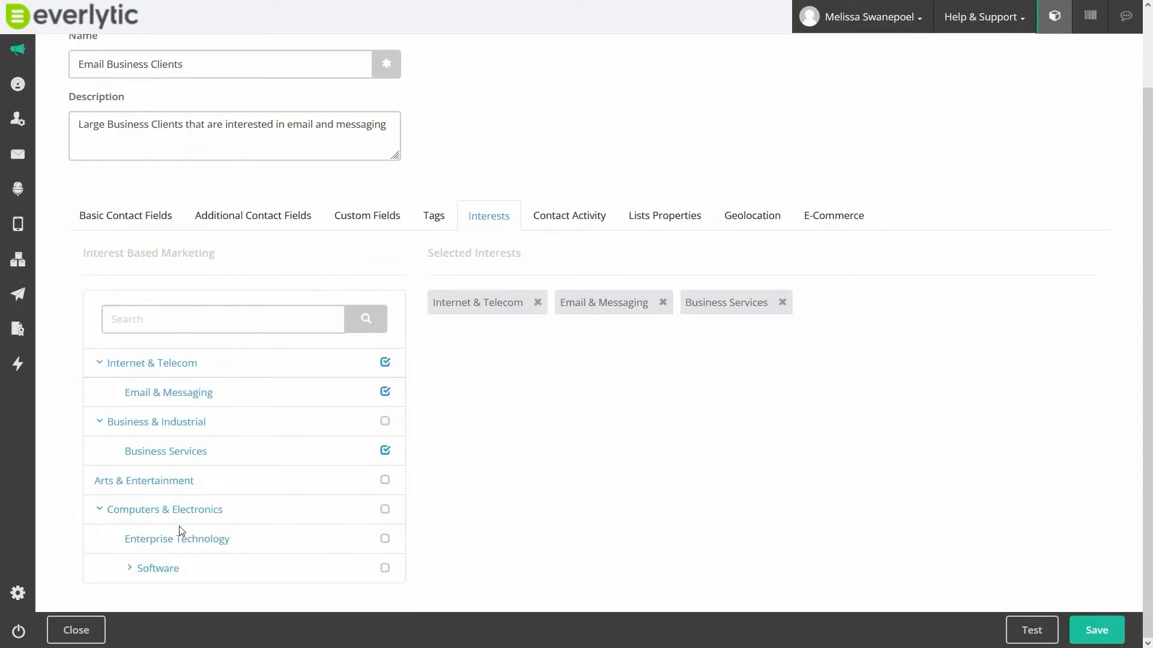
click(131, 569)
scroll(201, 548, down, 1)
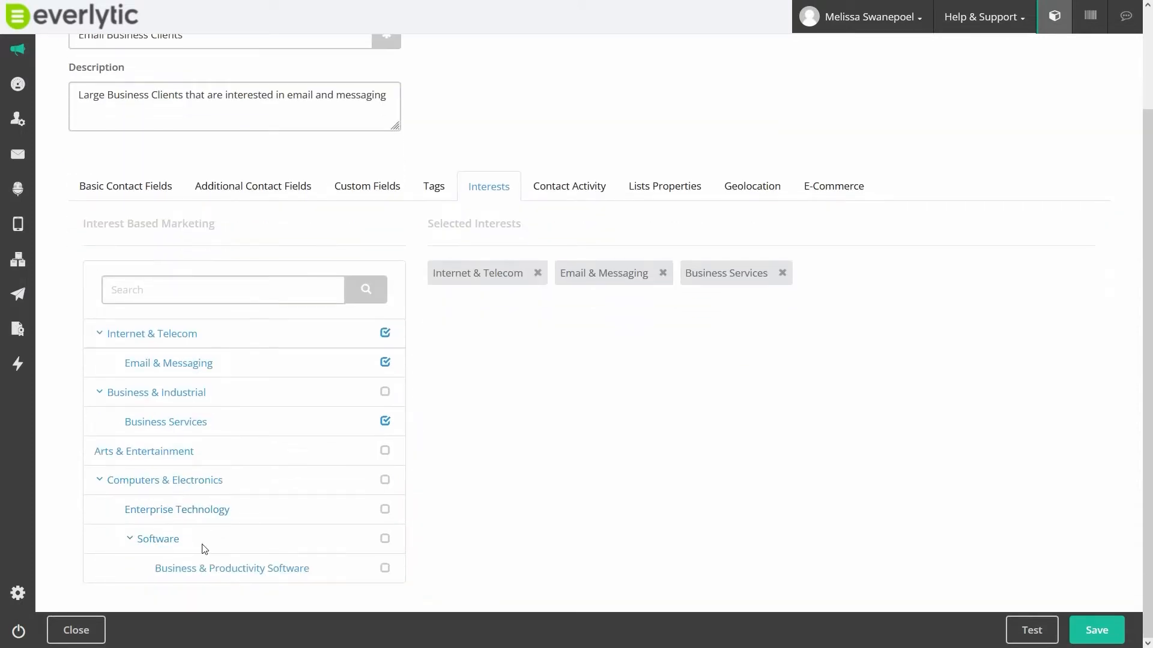
click(385, 568)
click(385, 539)
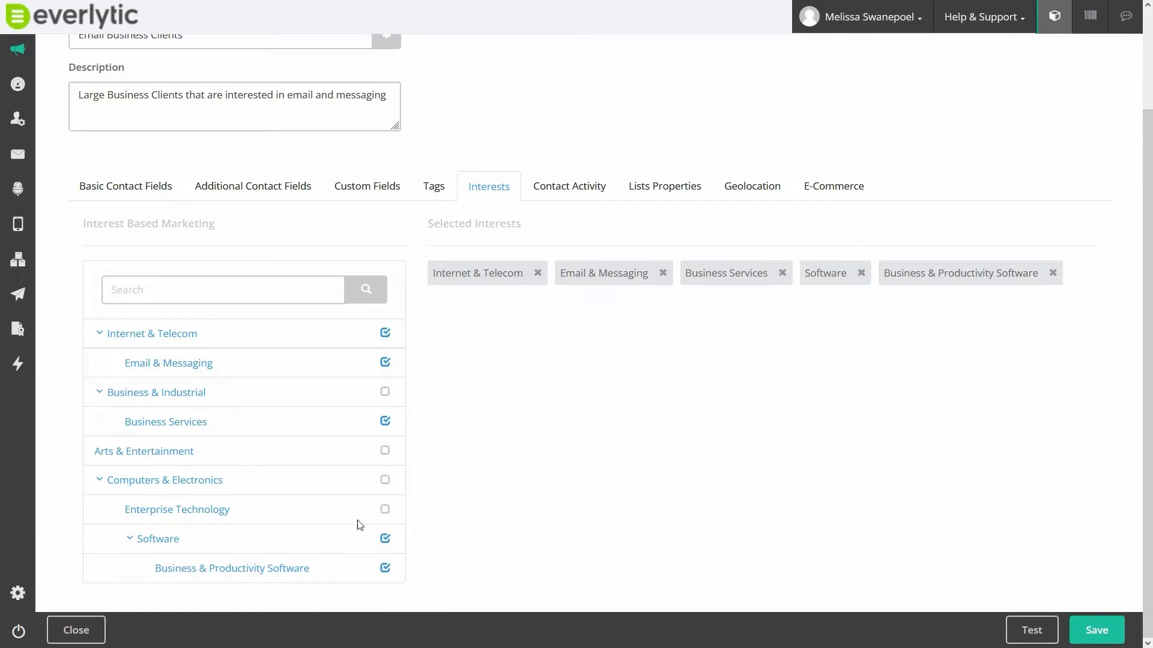
scroll(357, 503, up, 2)
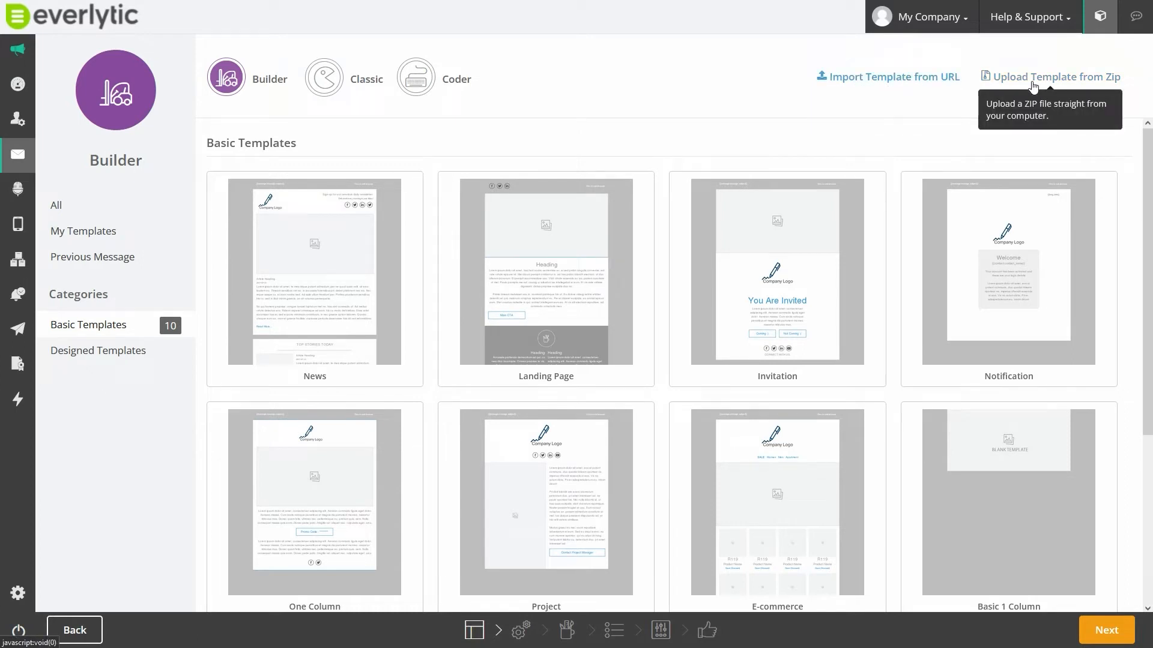
- Browse the Builder's basic and designed email templates
mouse_move(448, 335)
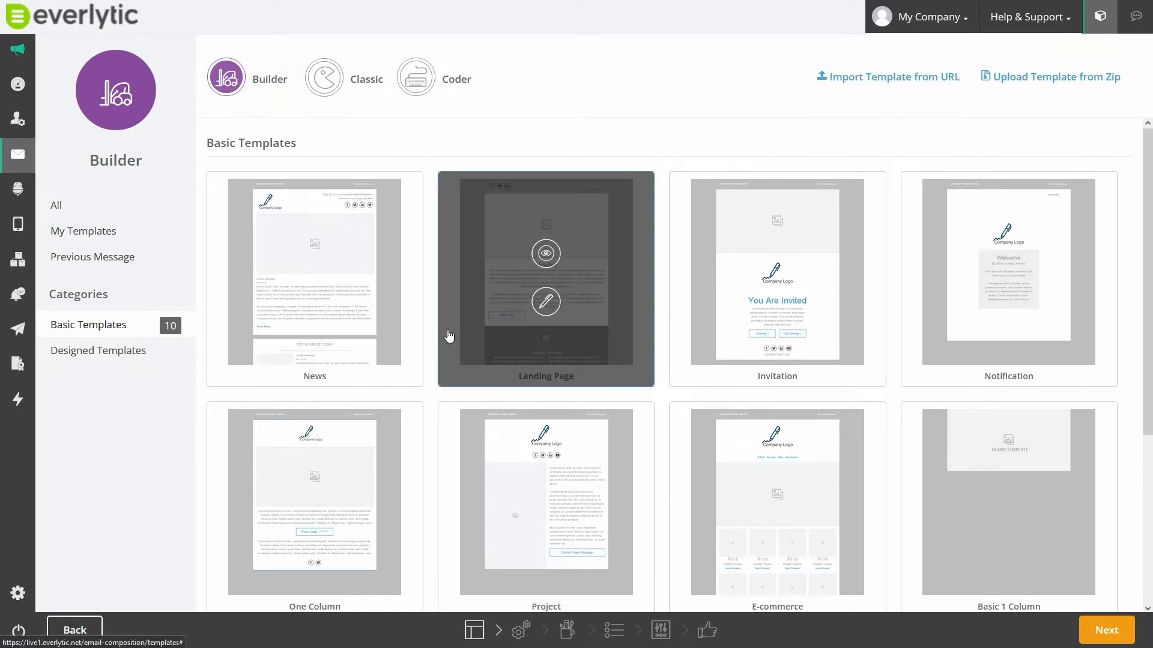
scroll(449, 335, down, 5)
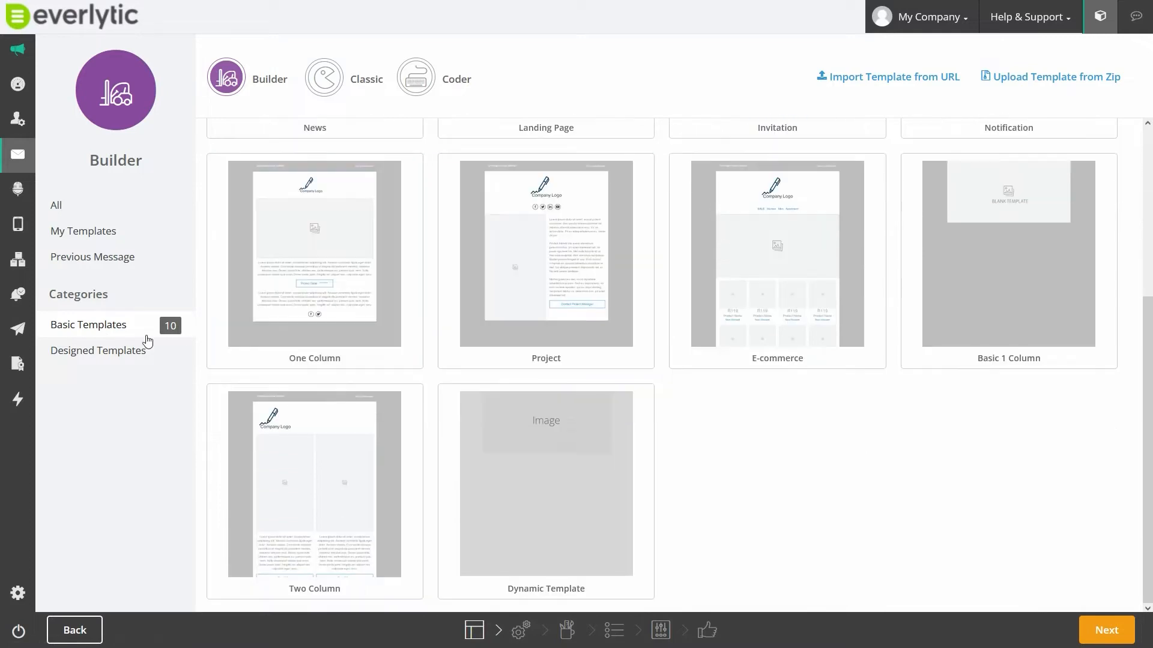
click(99, 351)
scroll(336, 333, up, 5)
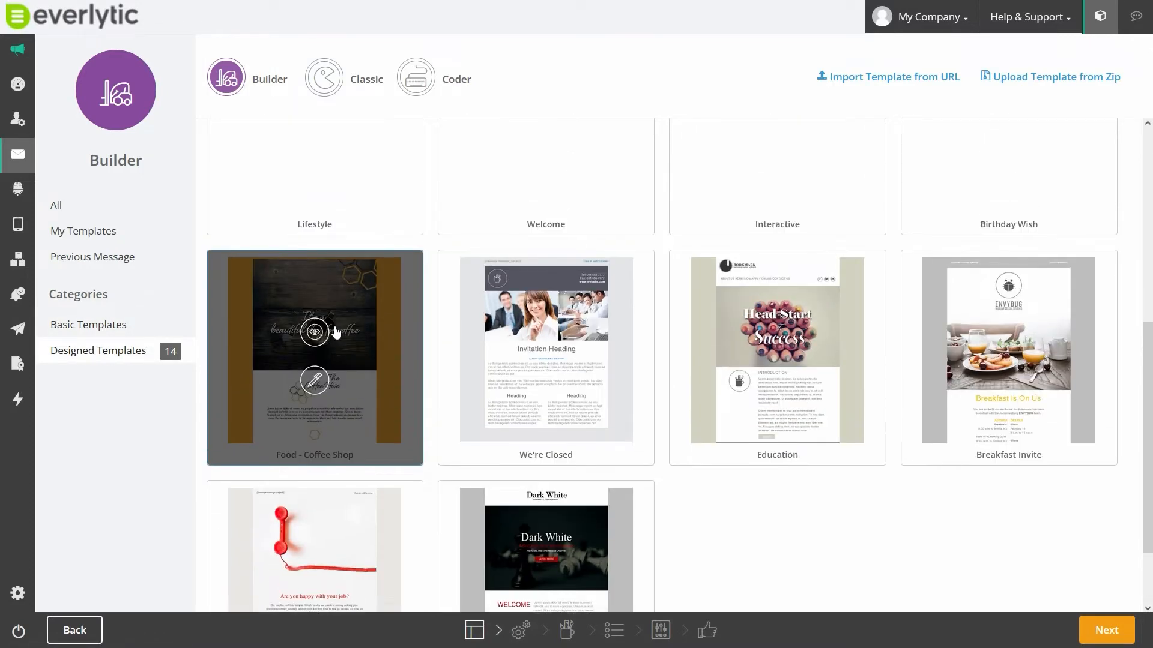
scroll(334, 328, up, 3)
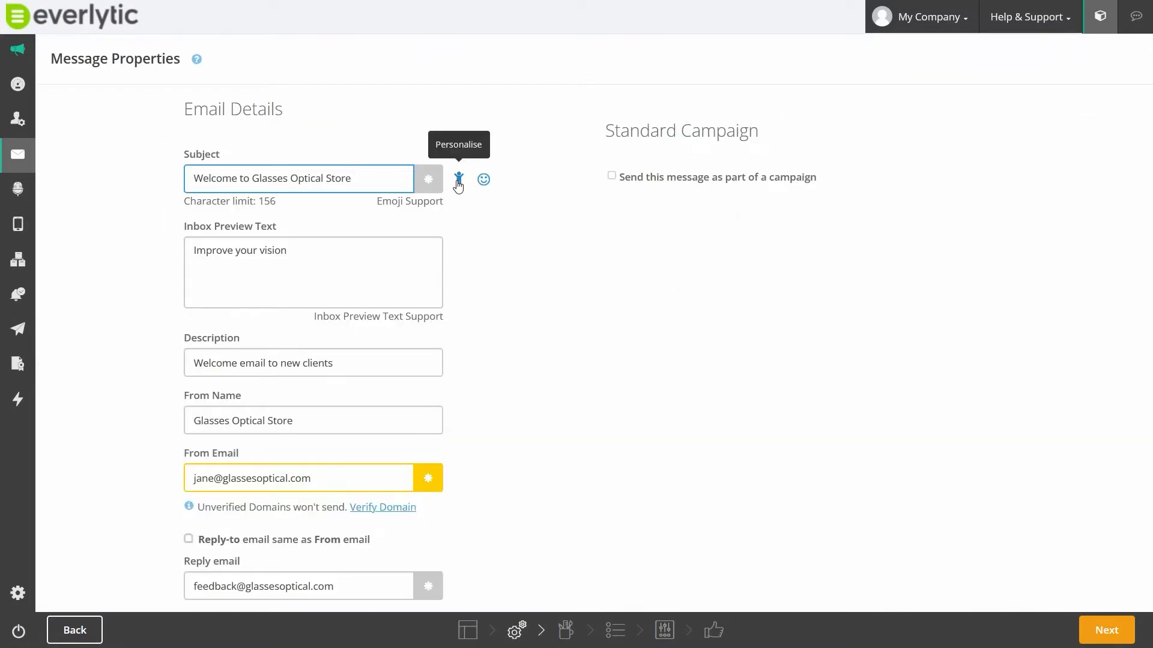
- Personalise the email subject with the First name contact field, using Valued Client as the fall back
click(460, 178)
click(490, 94)
click(480, 175)
click(480, 188)
text(Valued Client)
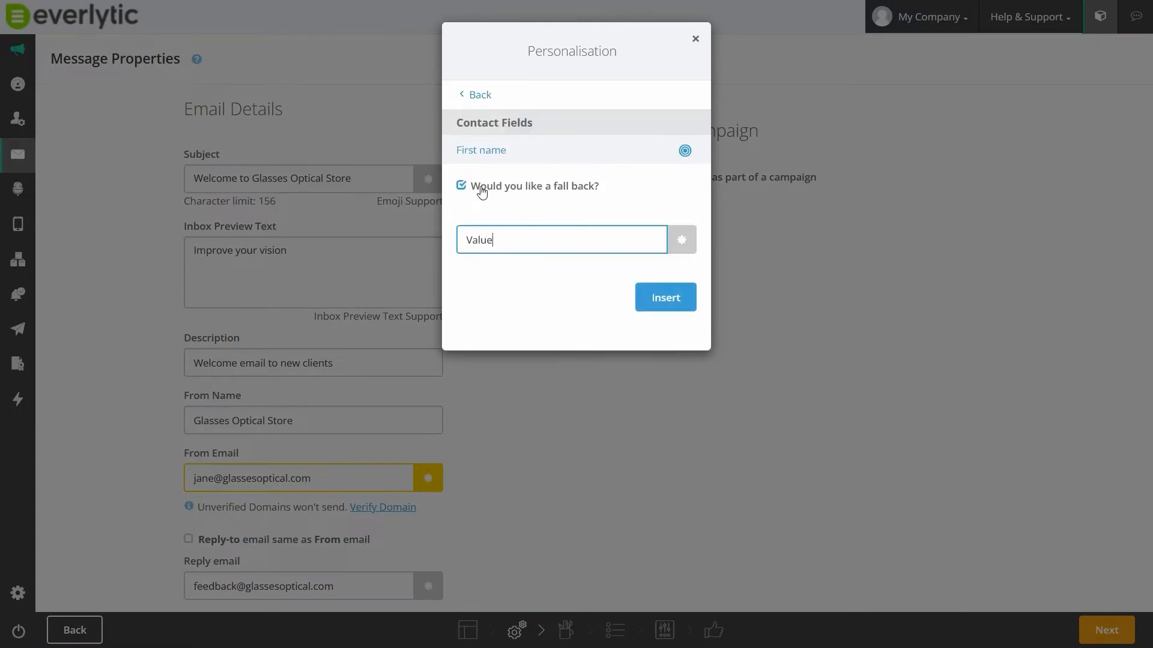
click(665, 297)
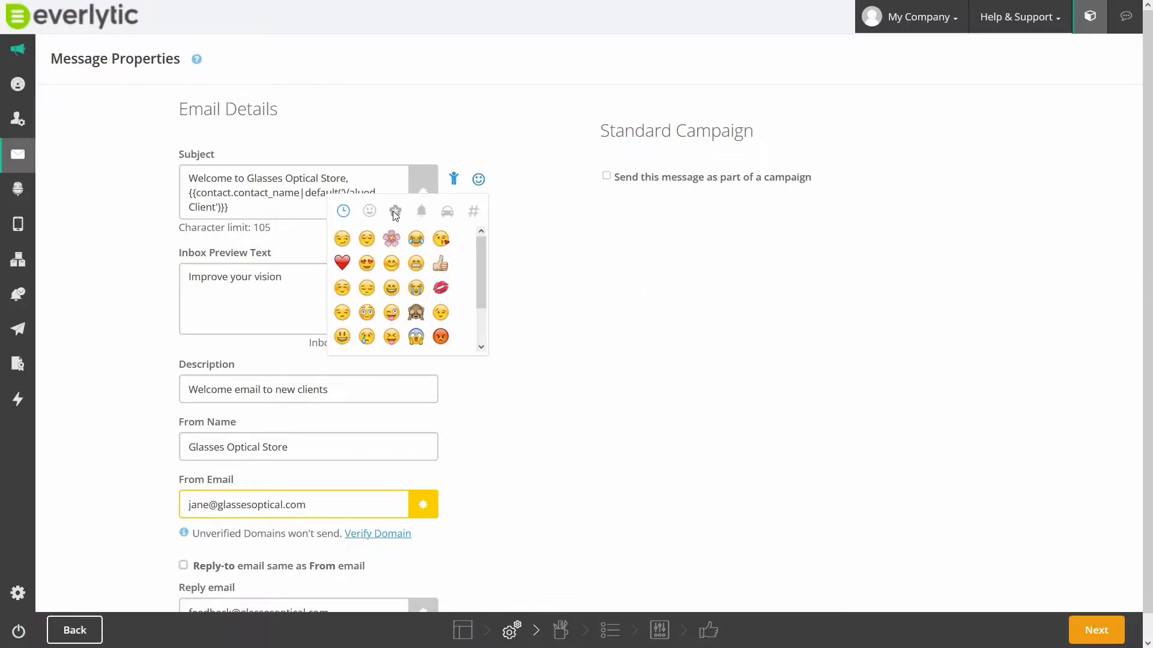
- Enable sending this message as part of a campaign in the message properties
scroll(559, 230, down, 1)
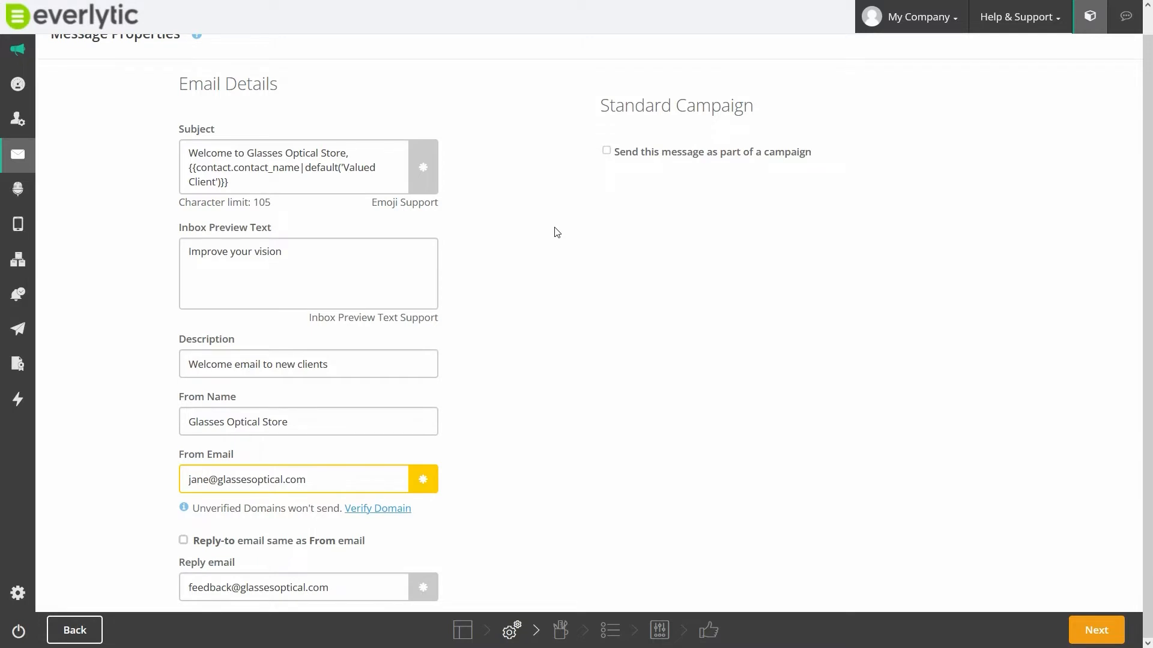
scroll(554, 232, up, 1)
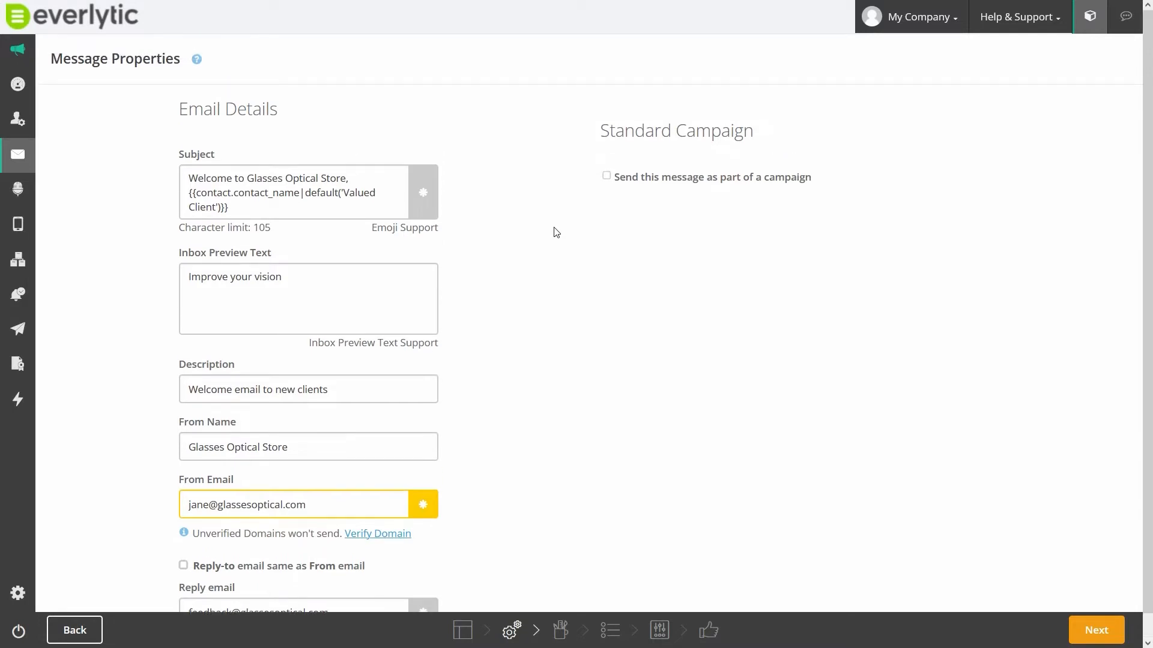
click(607, 178)
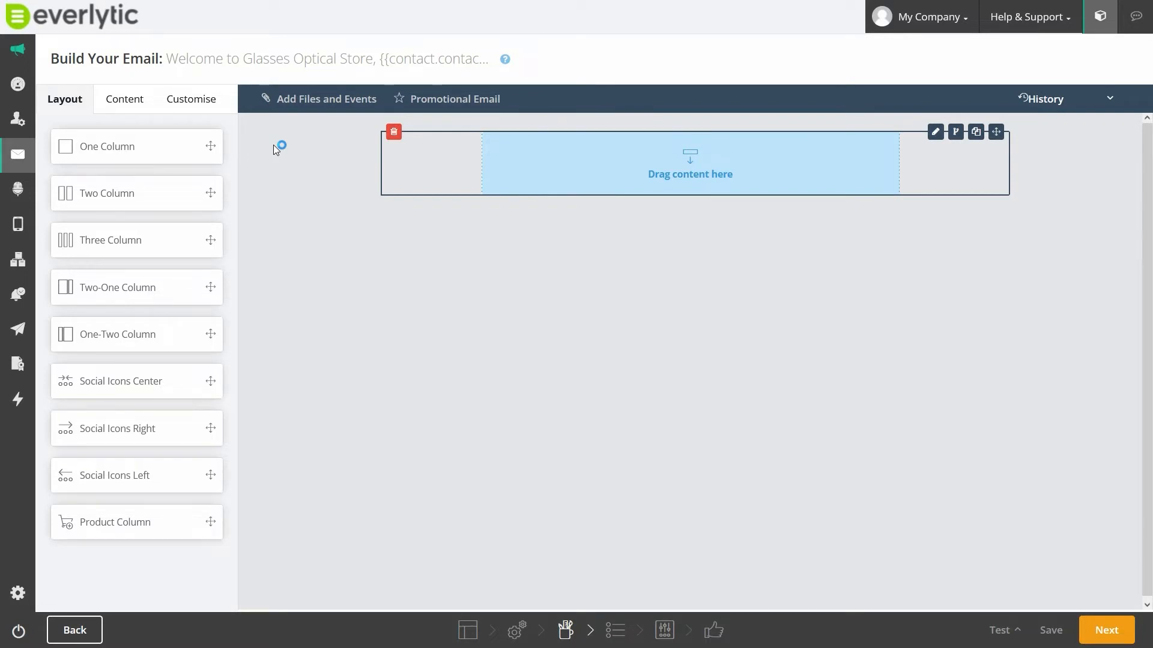
- Add two One Column layouts below the existing content row of the email
click(128, 102)
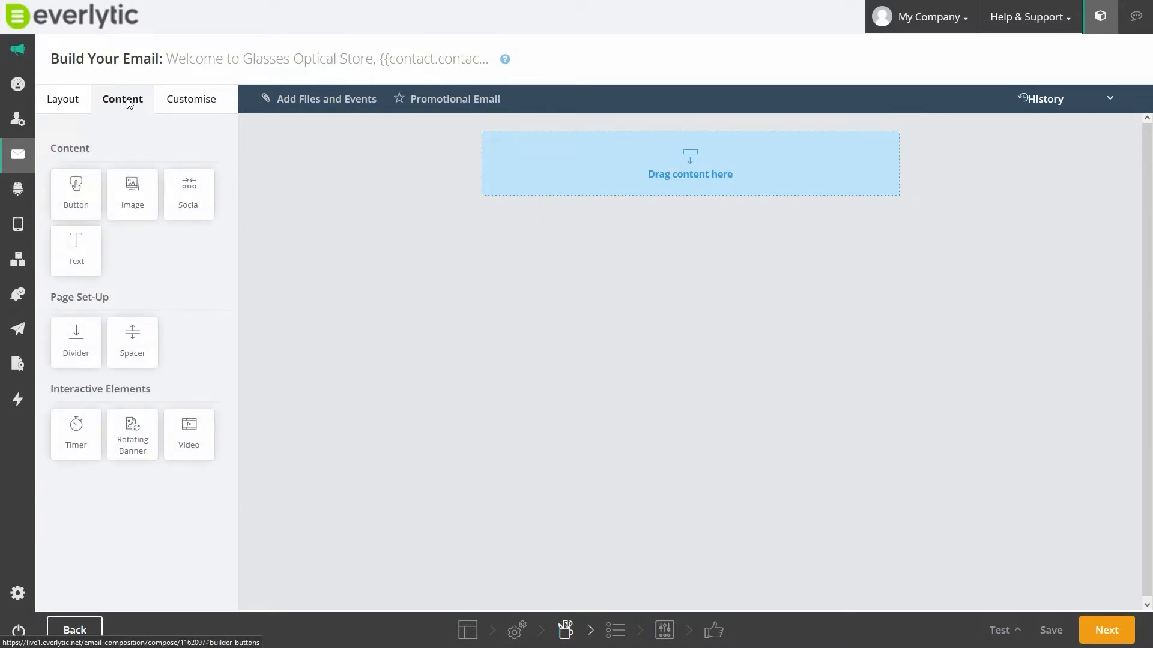
click(66, 99)
drag(138, 147, 522, 193)
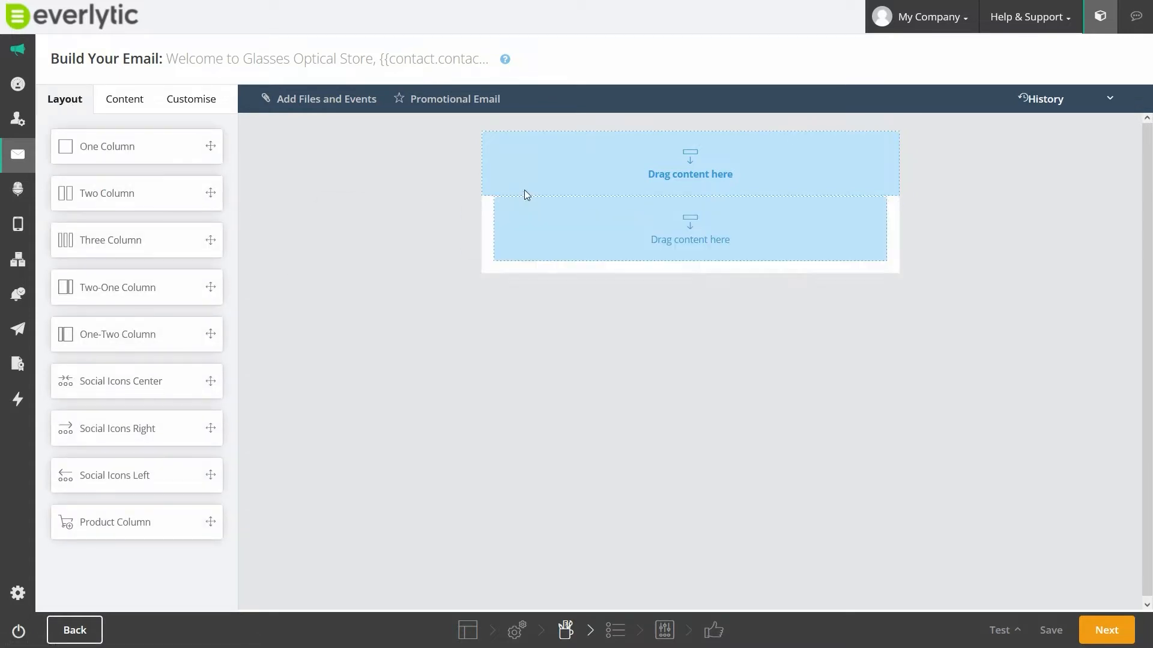
drag(138, 146, 532, 273)
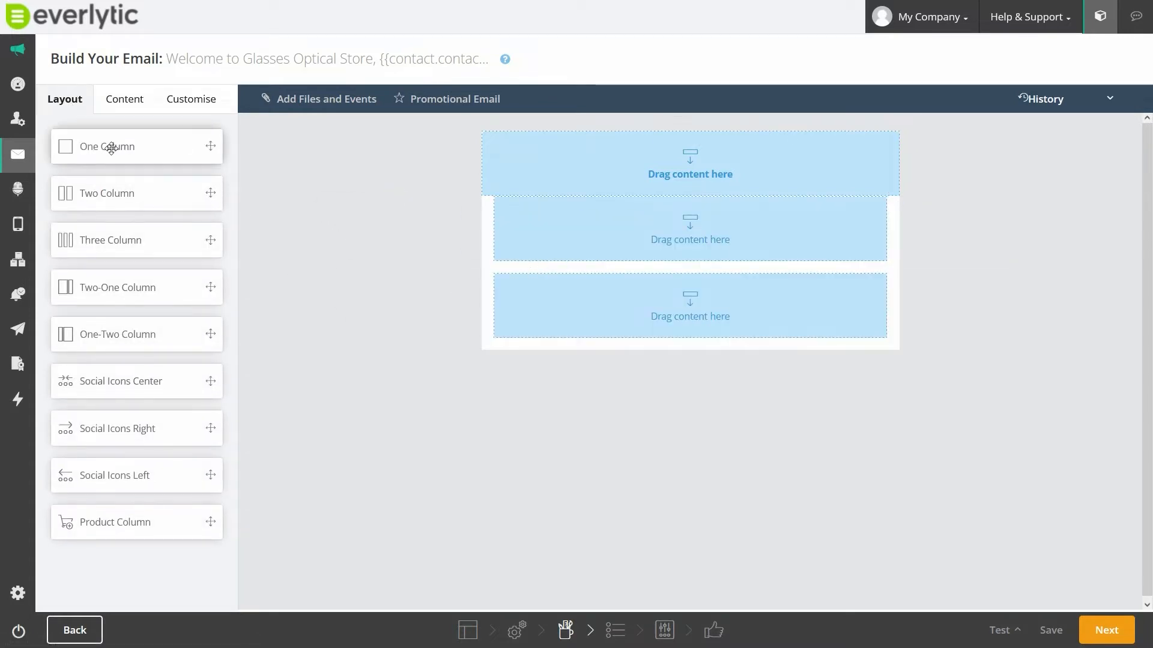
- Place an image block in the email's first row and upload the 30% OFF glasses banner
click(122, 99)
drag(146, 191, 818, 149)
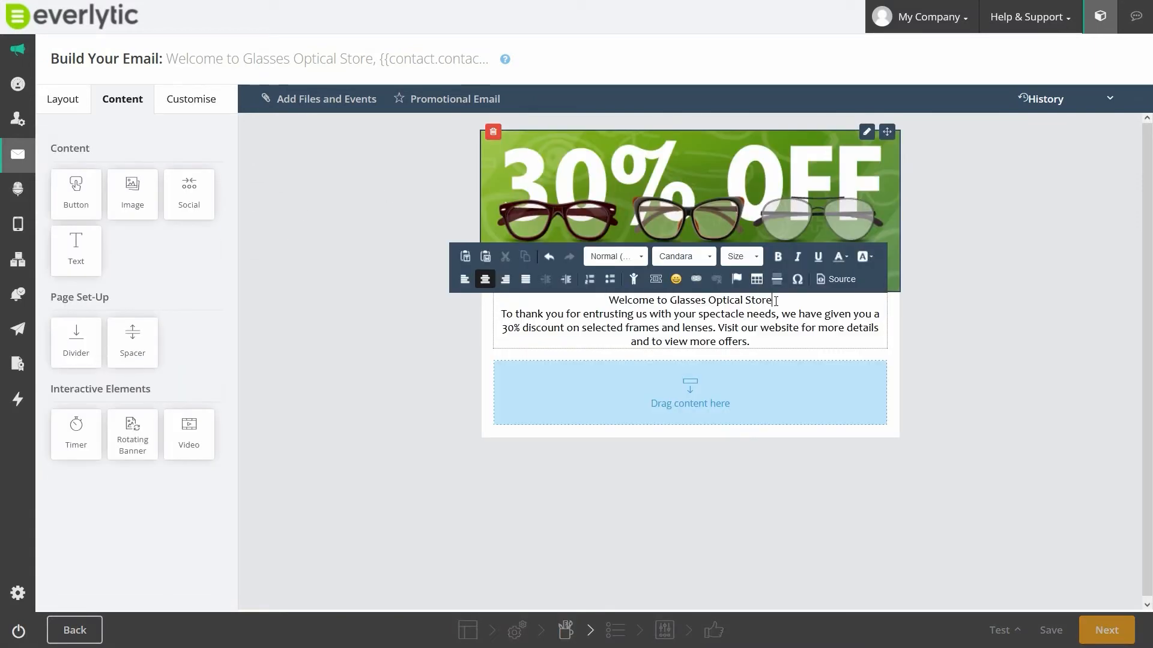
key(Return)
- Extend the greeting line with a comma and the First name contact field, using "there" as the fall back
click(774, 299)
text(,)
click(633, 279)
click(489, 95)
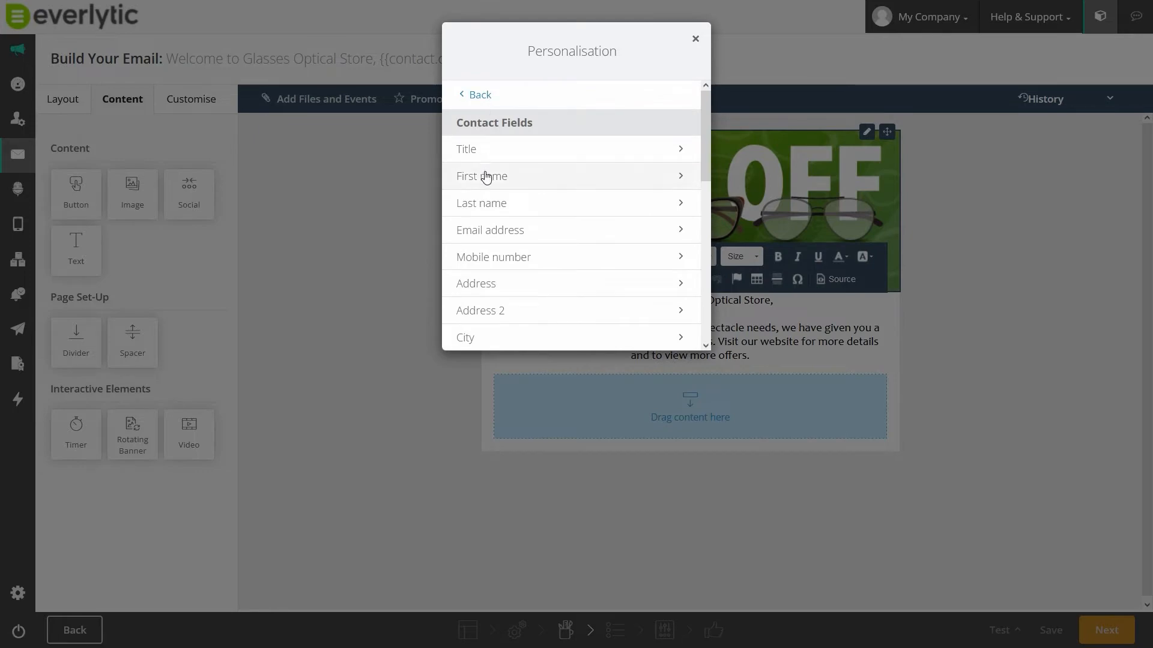
click(489, 175)
click(489, 186)
text(there)
click(648, 304)
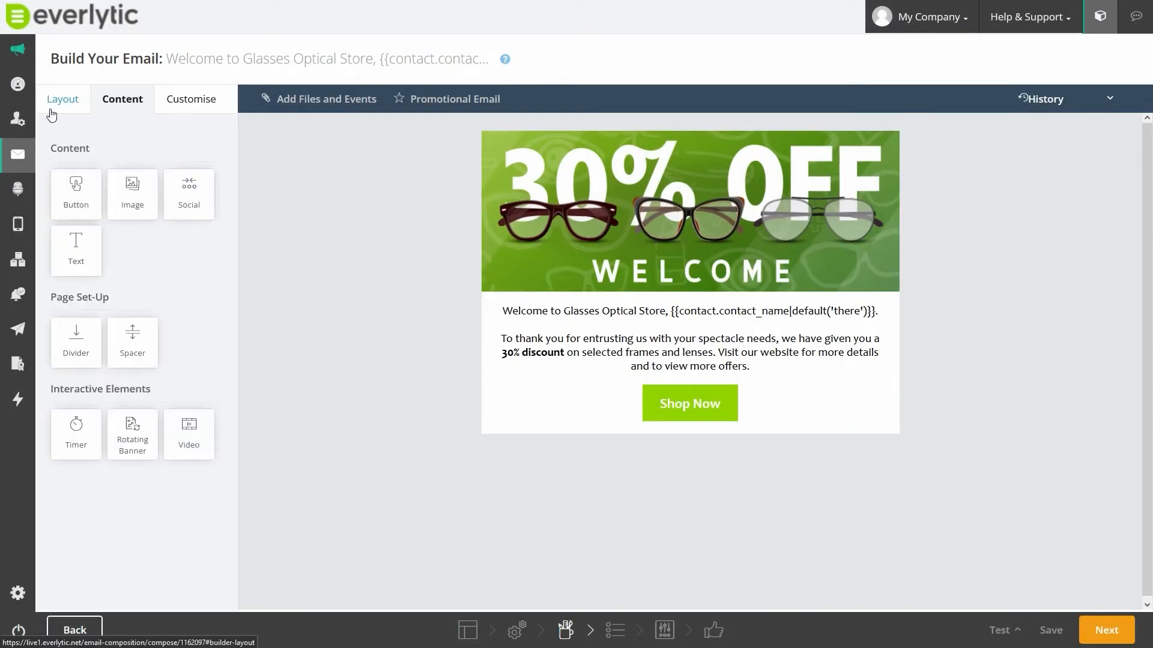
- Add a Social Icons Center layout below the email text
click(56, 105)
drag(120, 381, 581, 438)
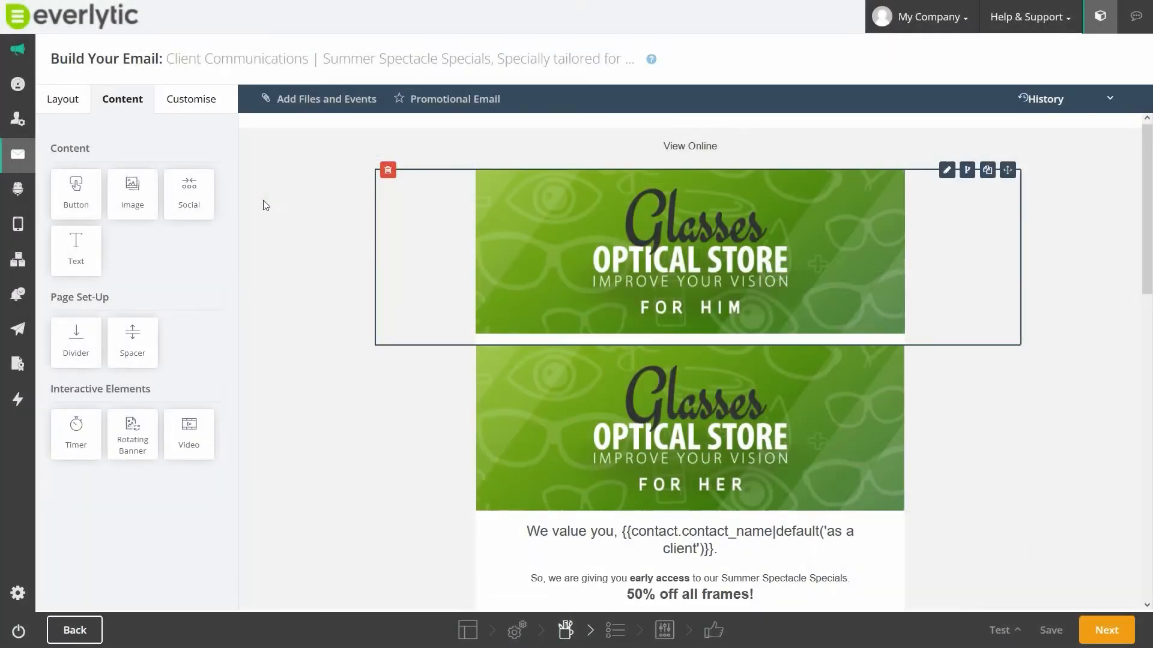
- Give the For Him banner row a dynamic content condition where the Gender contact field equals Male
click(967, 170)
click(334, 155)
click(337, 203)
click(503, 156)
scroll(471, 360, down, 3)
click(470, 576)
click(601, 158)
click(589, 201)
click(660, 161)
text(Male)
click(861, 207)
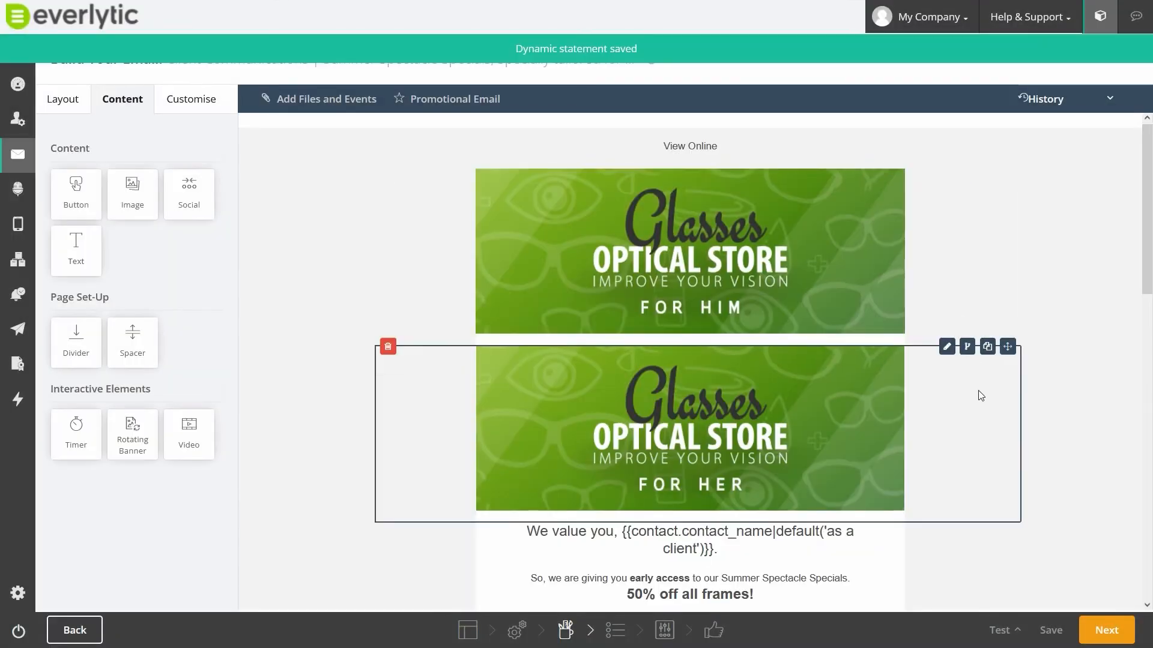
- Give the For Her banner row a dynamic content condition where the Gender contact field equals Female
click(967, 342)
click(334, 156)
click(339, 203)
click(503, 156)
scroll(463, 390, down, 3)
click(457, 432)
click(606, 157)
click(564, 202)
click(662, 160)
text(Female)
click(847, 216)
- Save Gender conditions for the two glasses picture rows: Male for the first and Female for the second
scroll(1016, 298, down, 2)
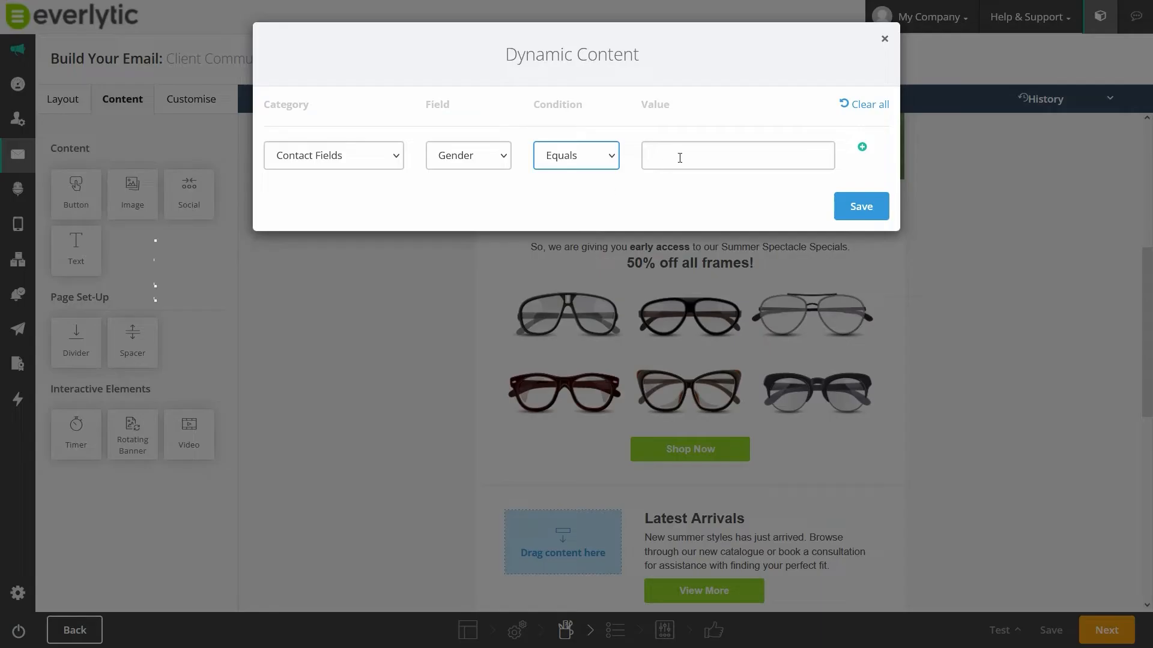
click(680, 158)
text(Male)
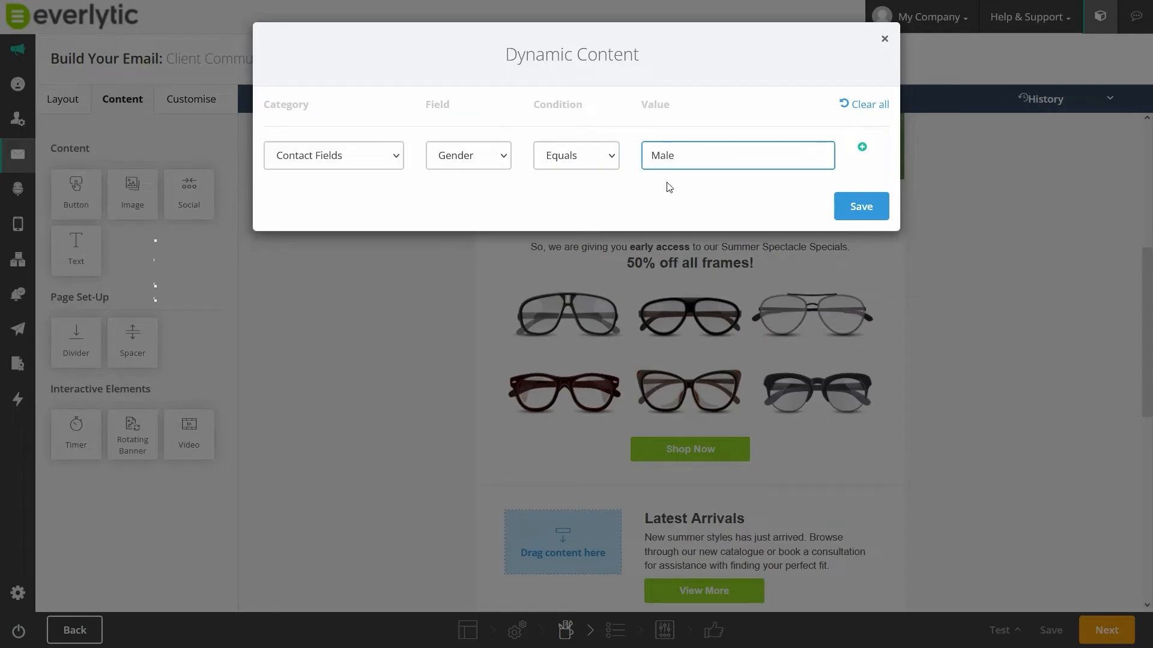
text(Female)
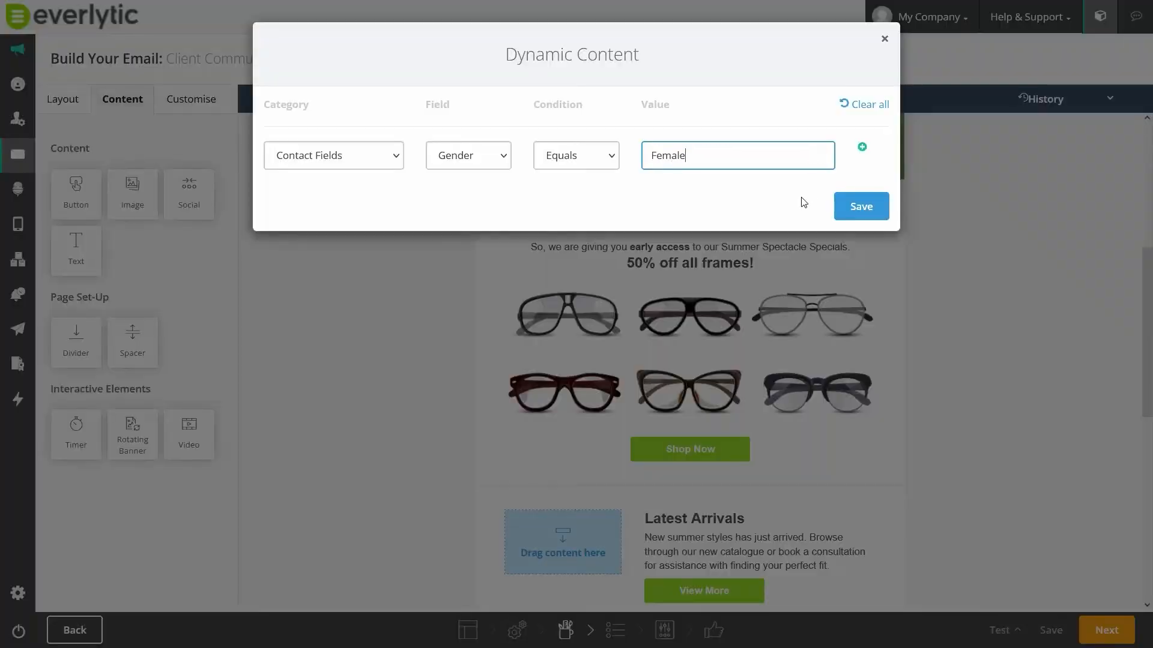
click(864, 206)
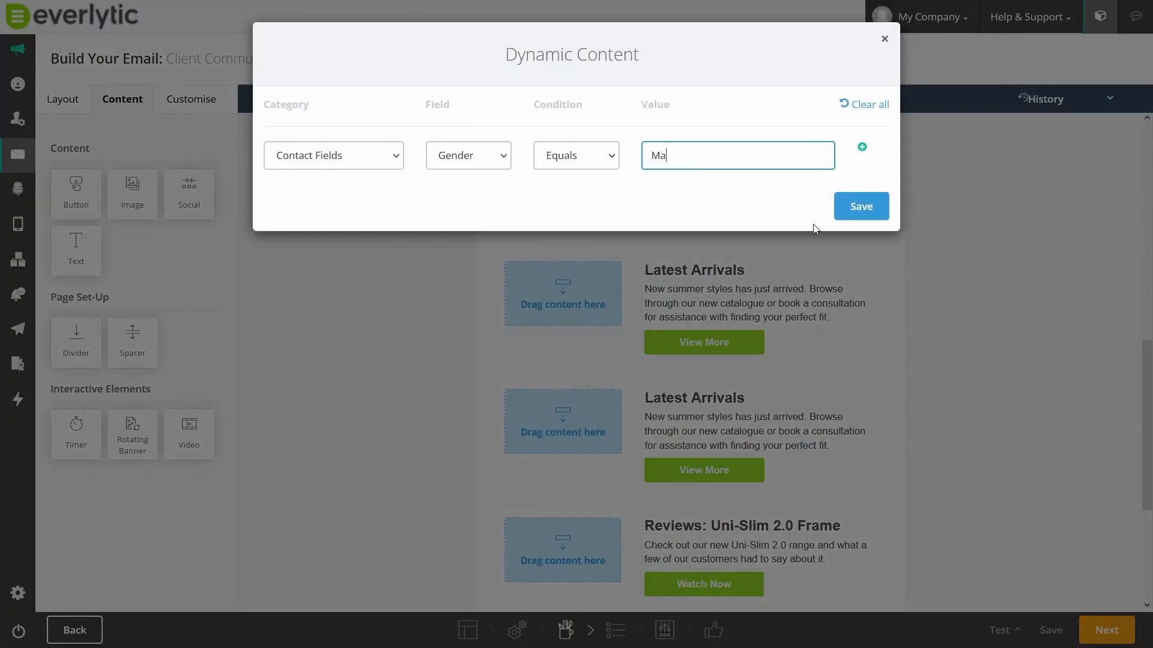
- Save Gender-based dynamic content conditions for the Latest Arrivals rows, with one set to equal Female
text(e)
click(862, 210)
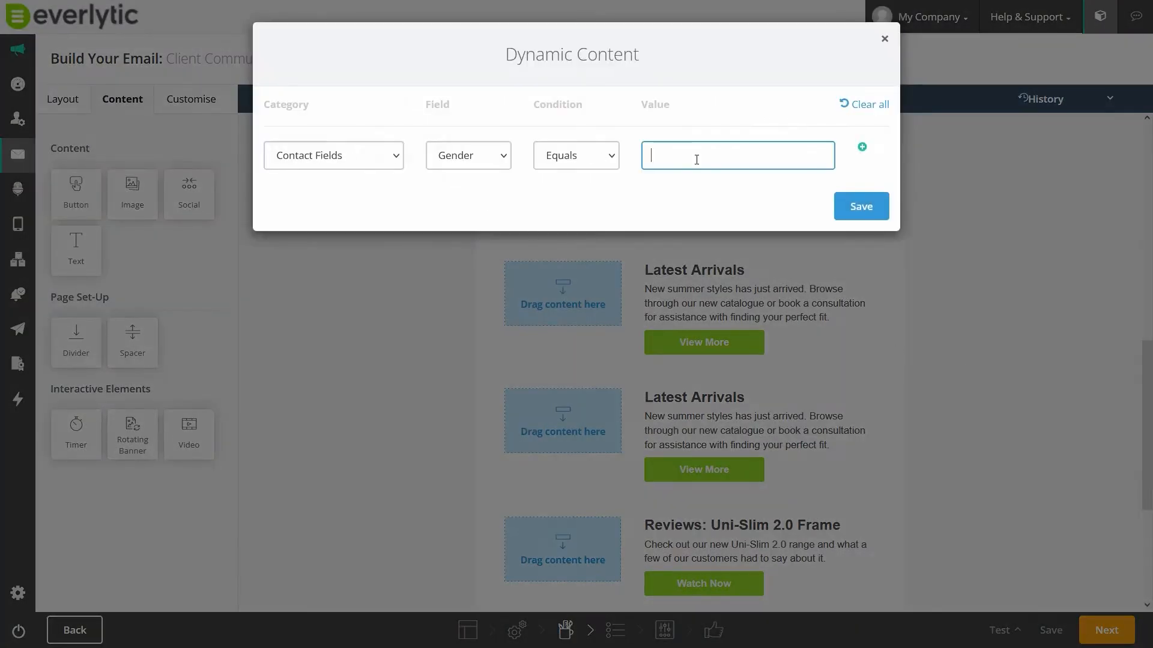
text(Female)
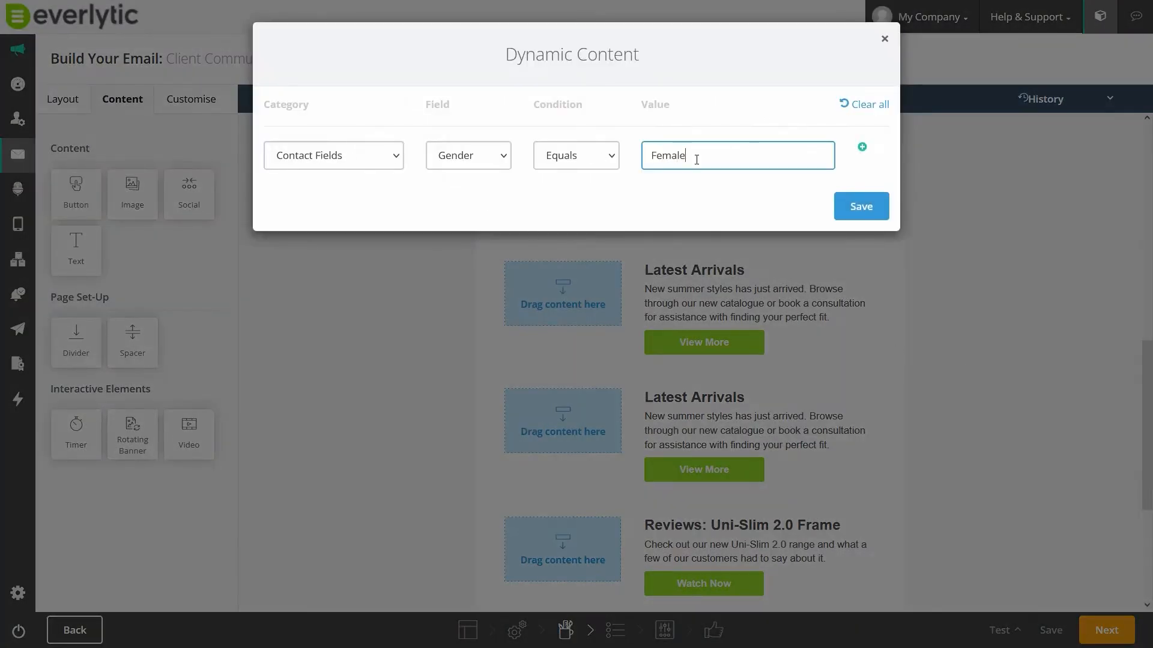
click(858, 206)
- Insert the Credit limit custom contact field after the R in the Exclusive Credit Bonus text, with a fallback of 1000
scroll(1000, 370, down, 4)
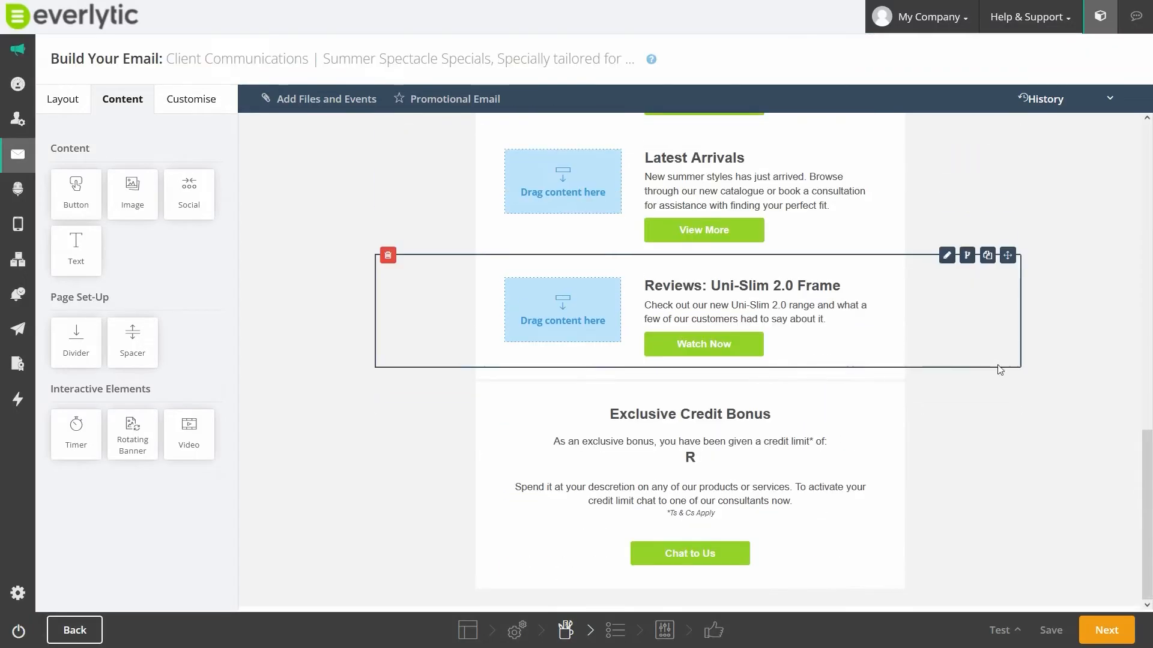
click(699, 458)
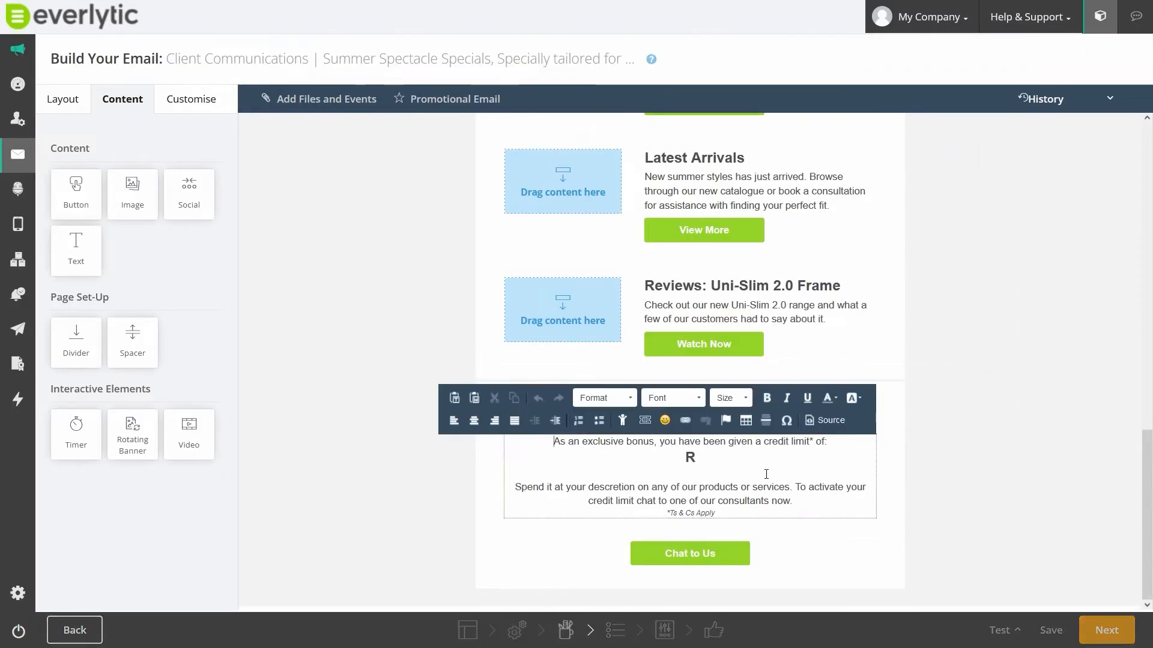
click(623, 421)
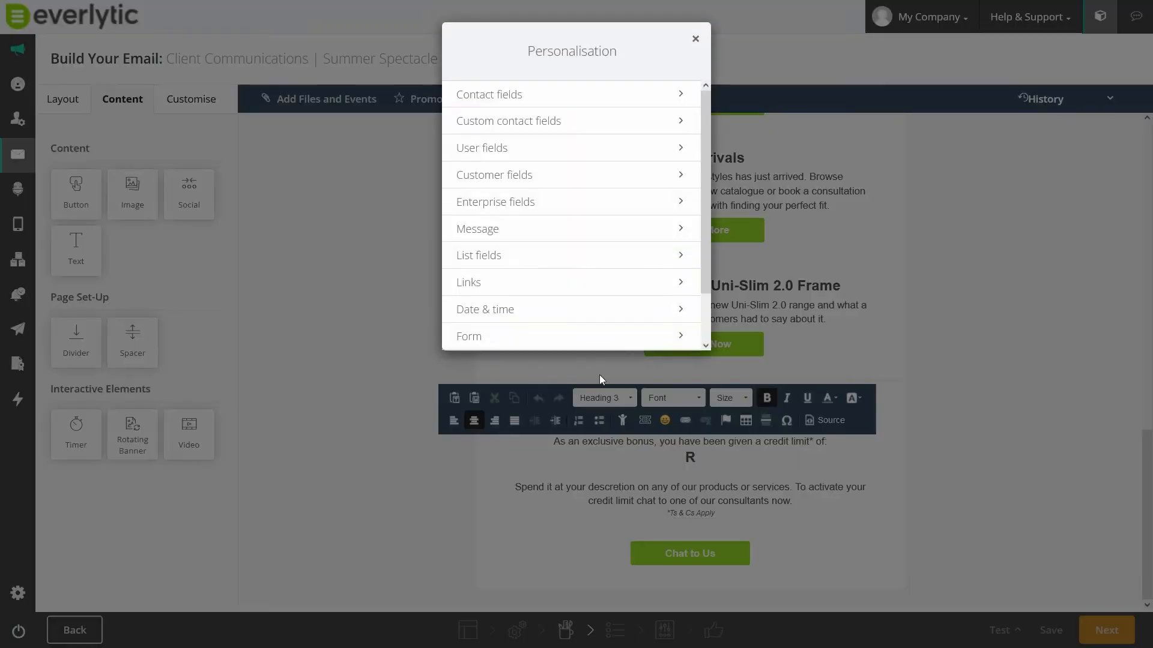
click(514, 123)
scroll(531, 180, down, 5)
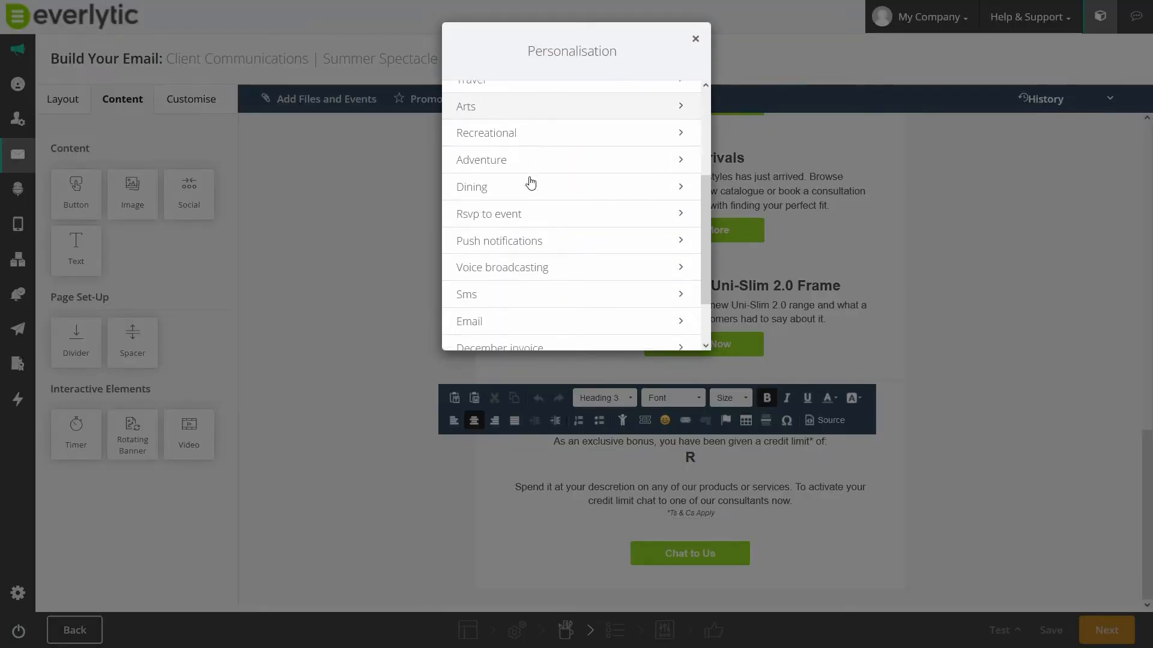
click(505, 338)
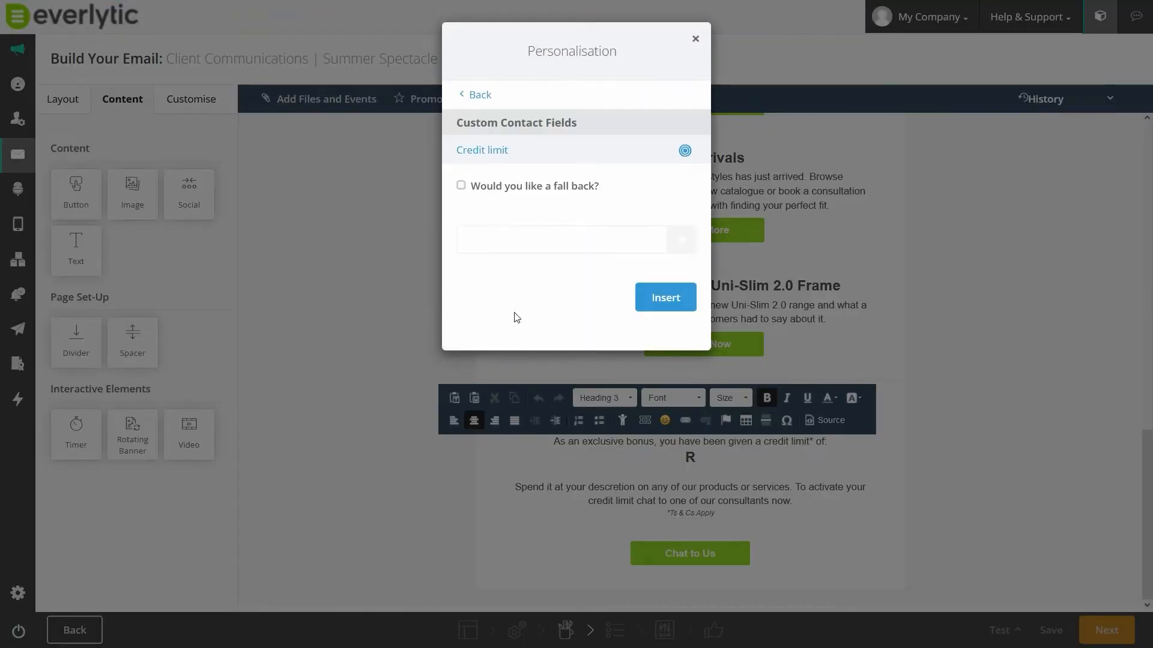
click(462, 186)
text(1000)
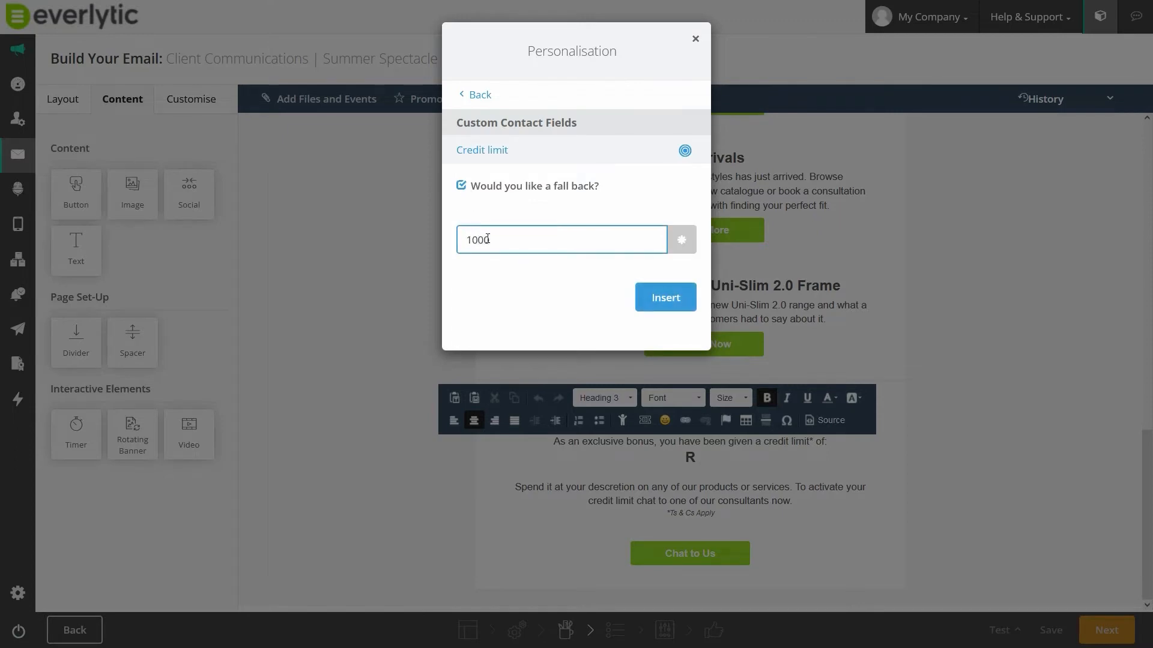
click(665, 298)
- Add a countdown timer under the "Special ends in" text and configure its settings
drag(76, 435, 624, 431)
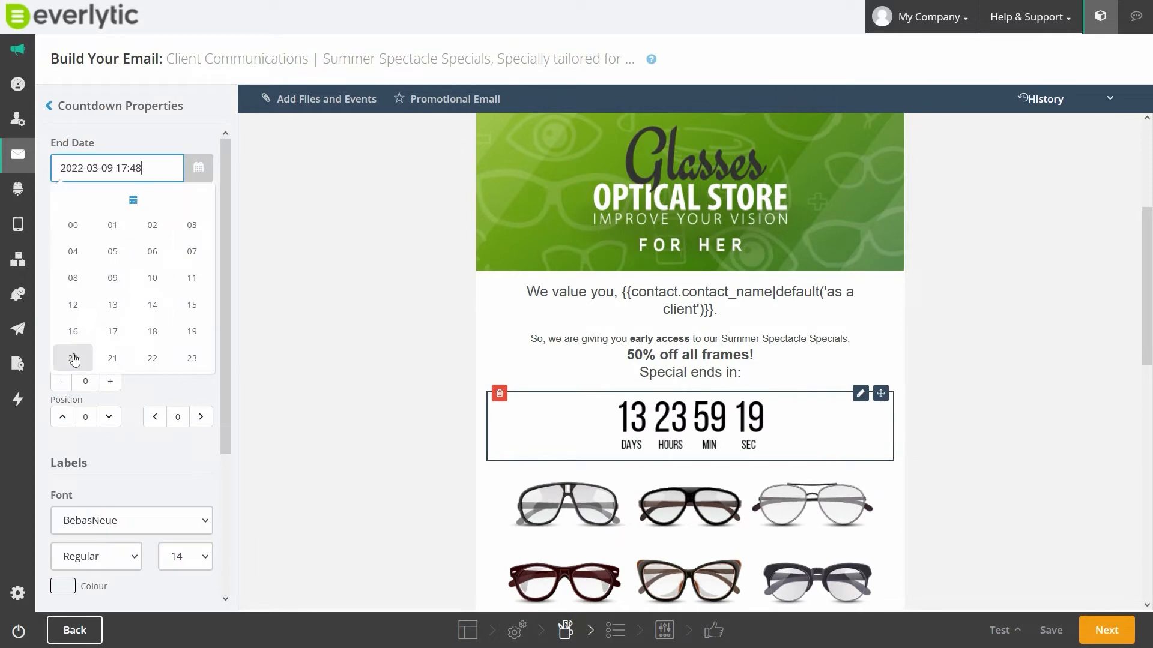
click(74, 359)
click(188, 260)
click(73, 234)
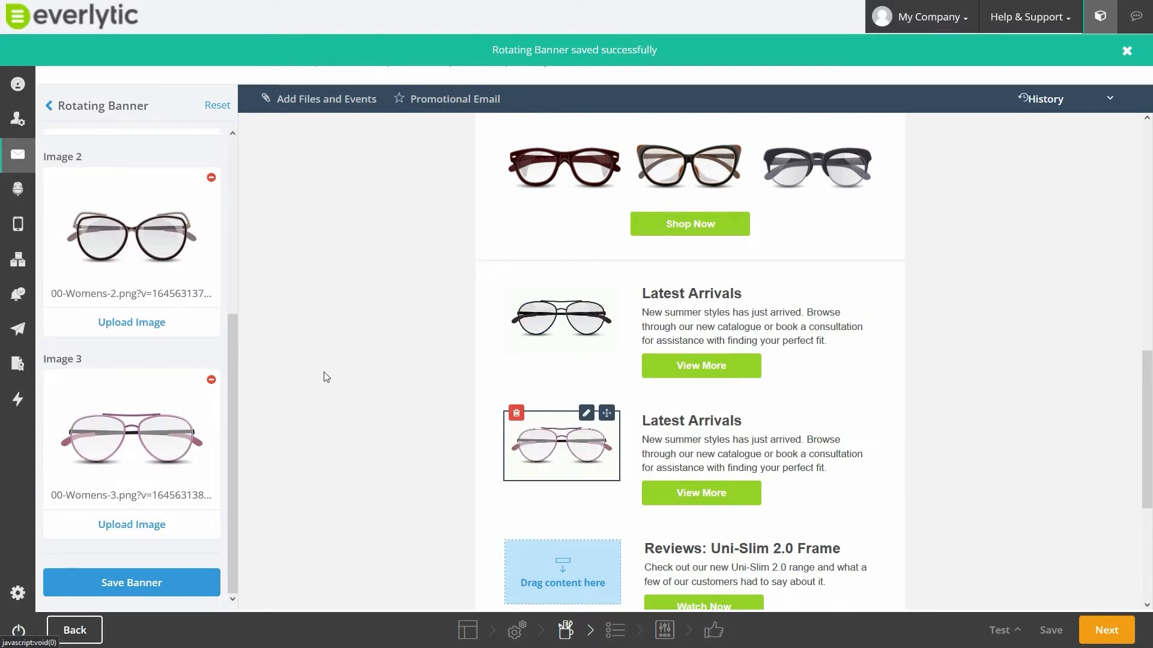
- Add a video block beside the Reviews: Uni-Slim 2.0 Frame text and paste in its video URL
scroll(326, 377, down, 4)
drag(190, 435, 555, 327)
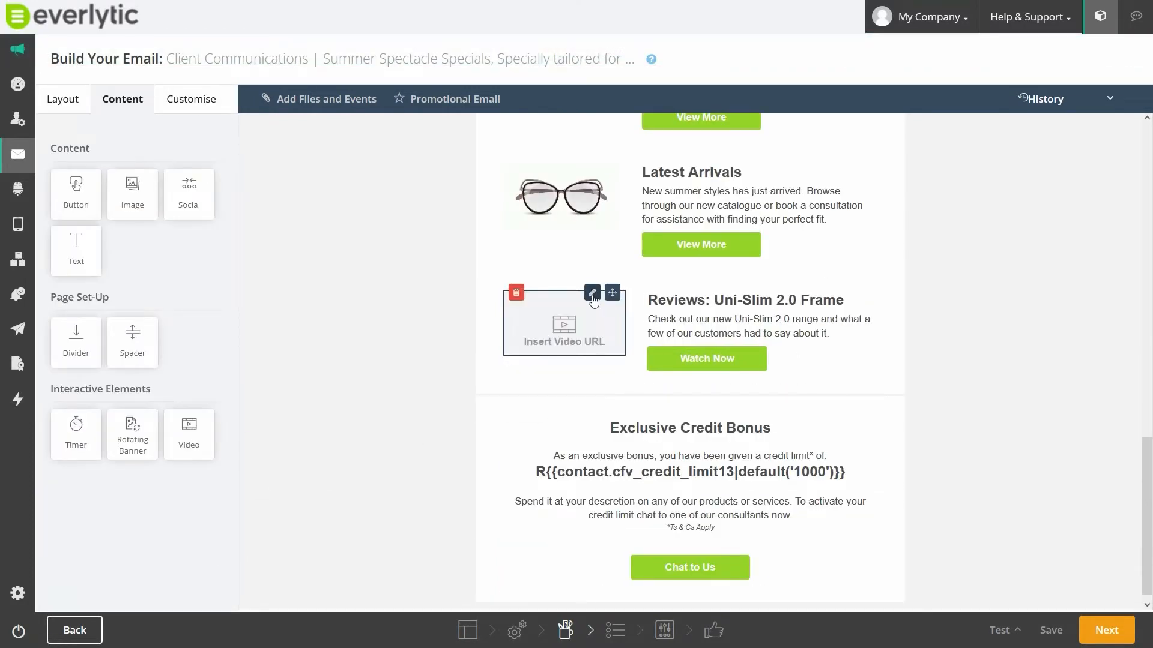
click(592, 293)
text(https://youtu.be/DalnMsAwxSc)
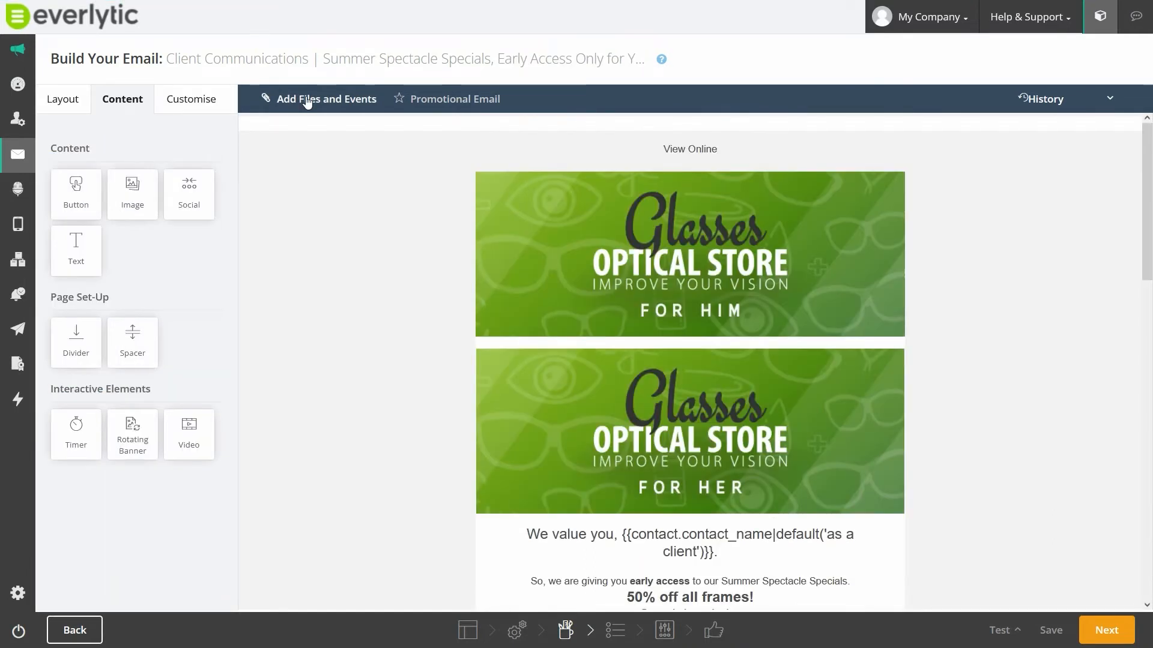
- Examine the email's file and event attachment options, including dynamic attachments and the event creation form
click(338, 104)
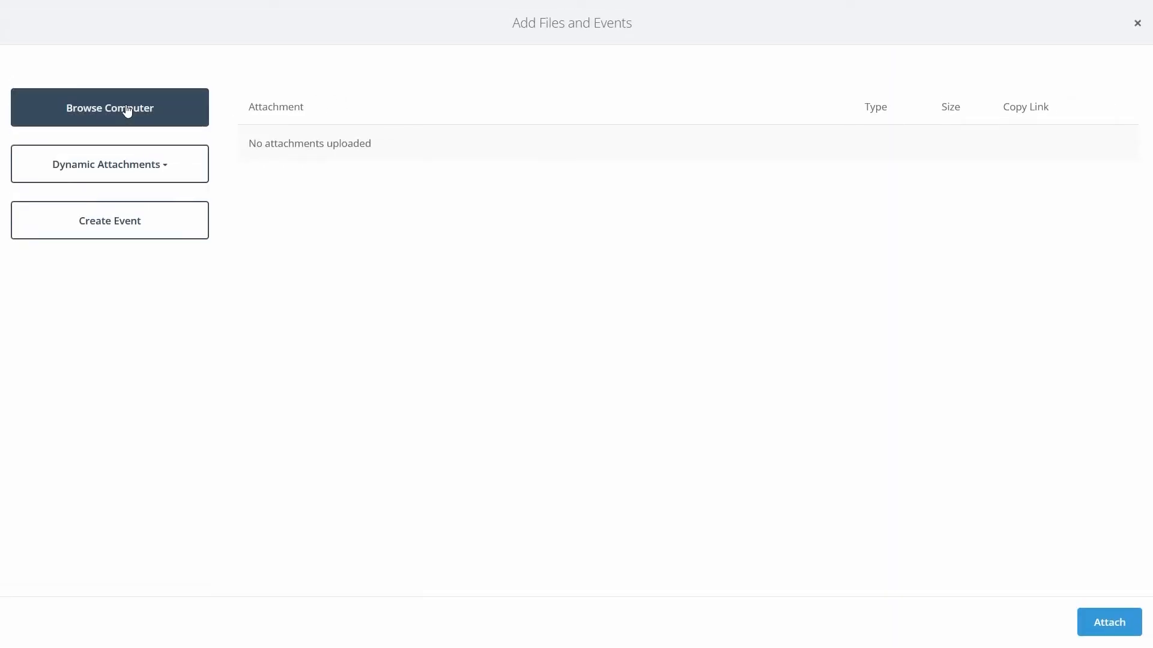
click(117, 165)
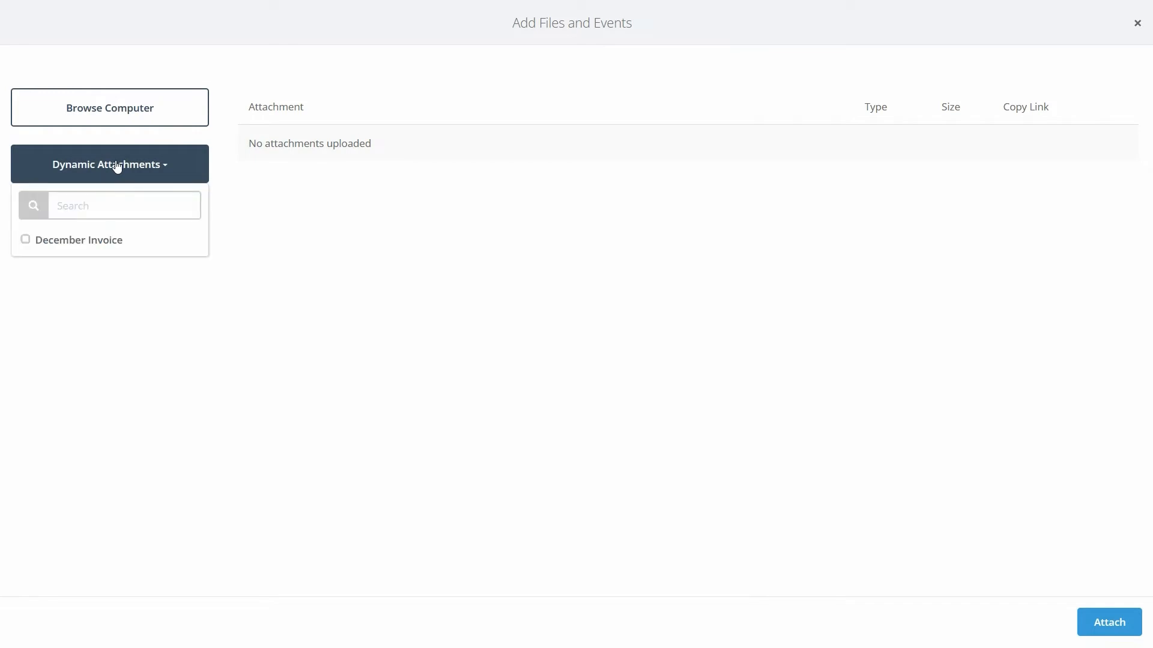
click(116, 165)
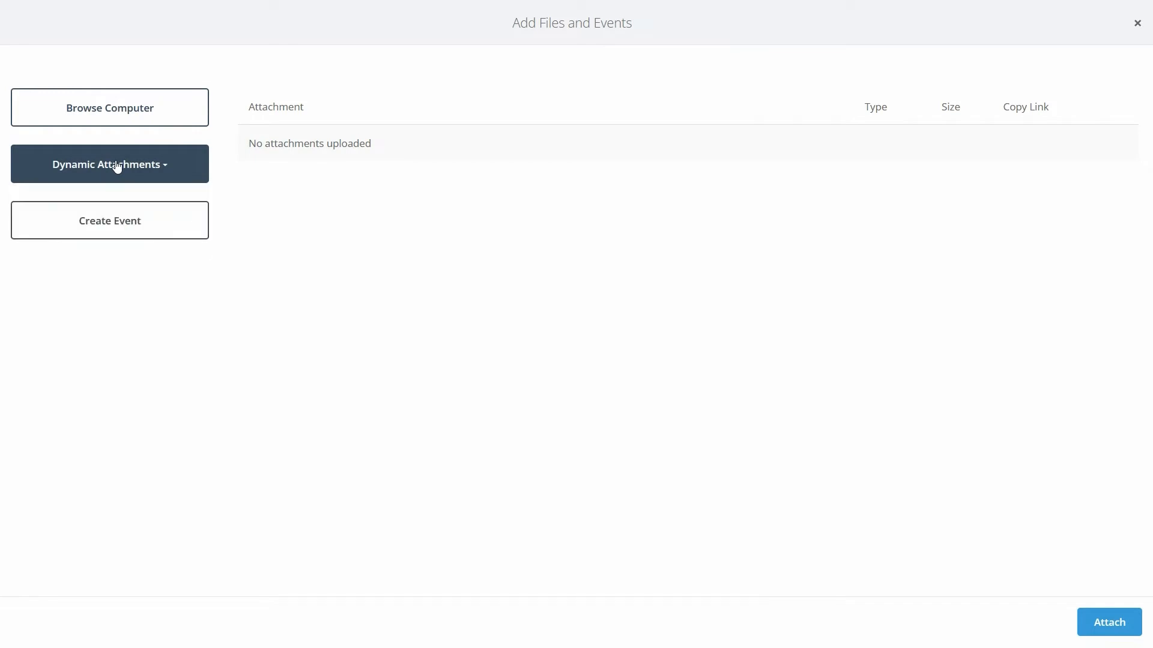
click(118, 226)
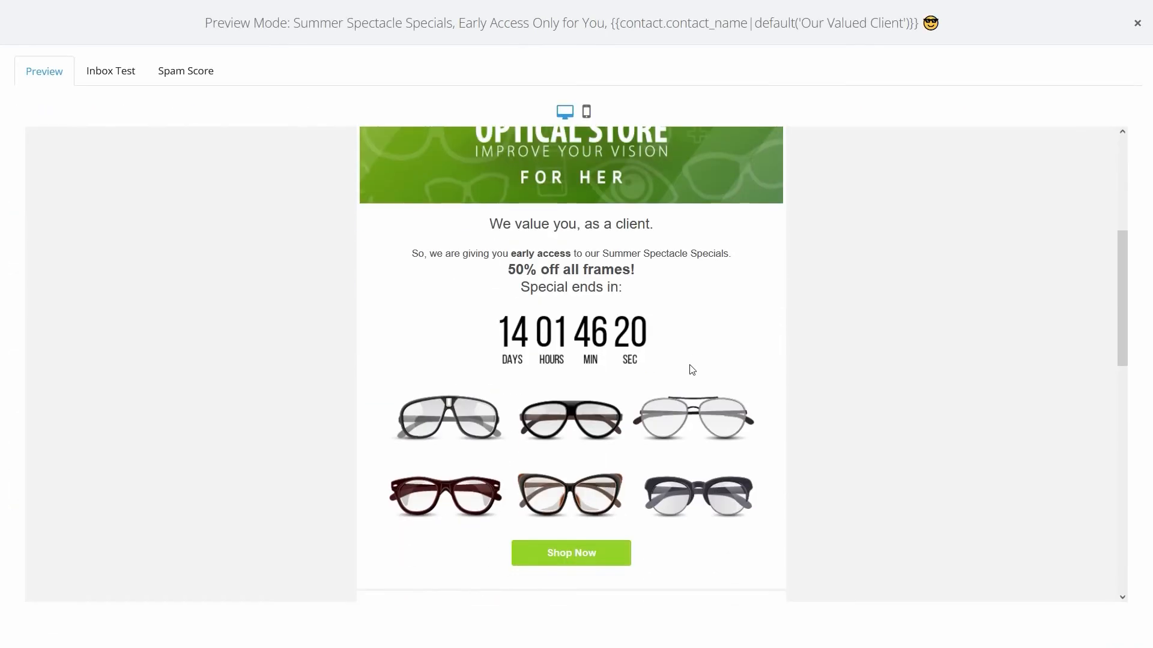
- Review the email's inbox test previews for the different mail clients and its spam score
scroll(697, 369, down, 5)
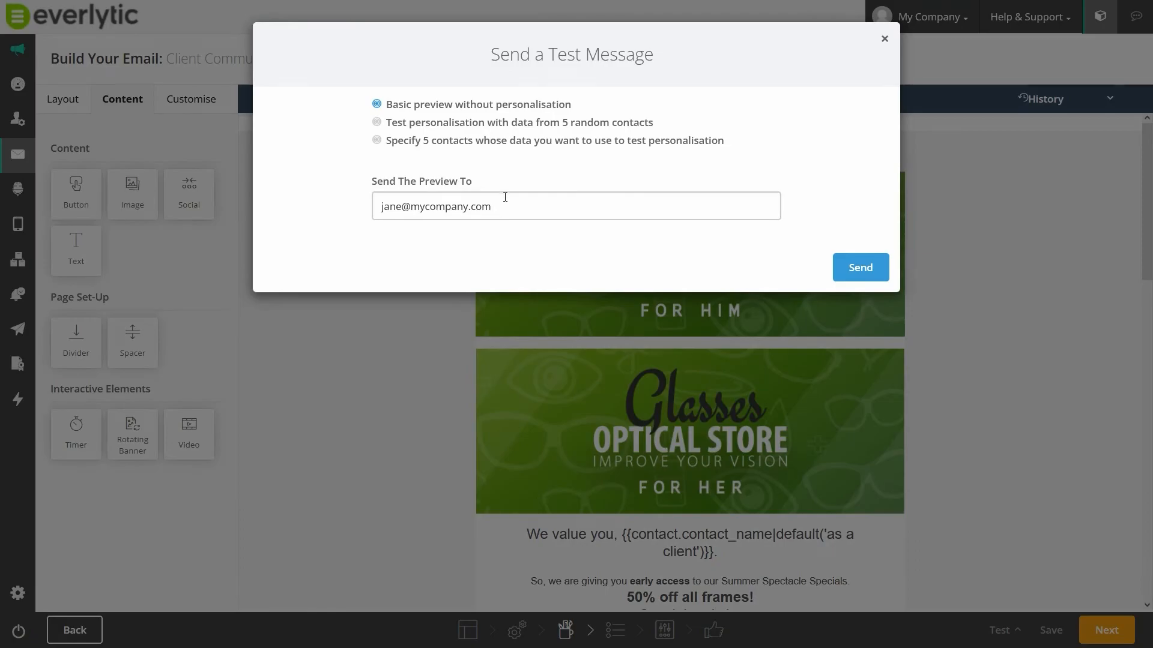
click(503, 197)
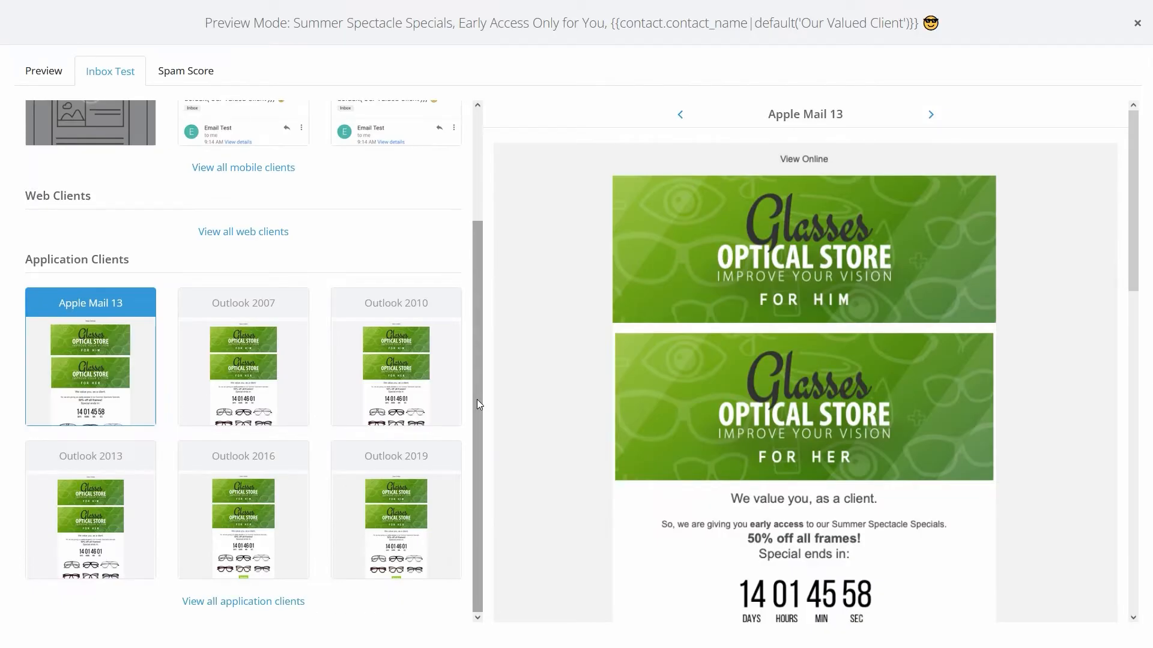
click(188, 75)
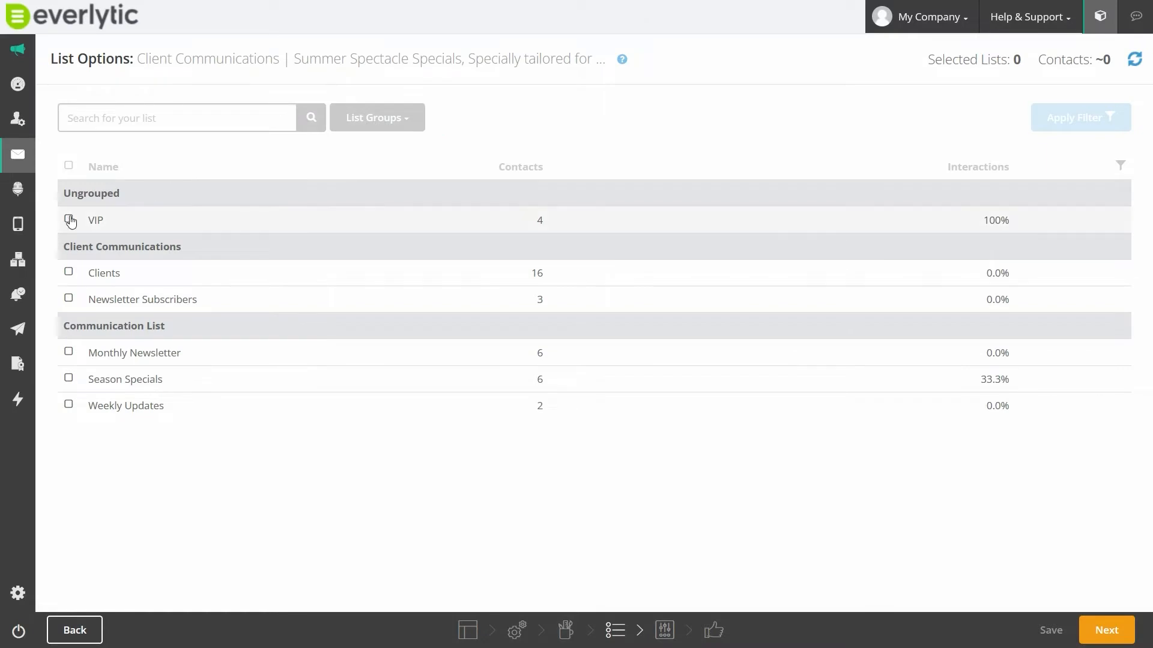
- Select the VIP list as the recipients and continue to the delivery options
click(69, 219)
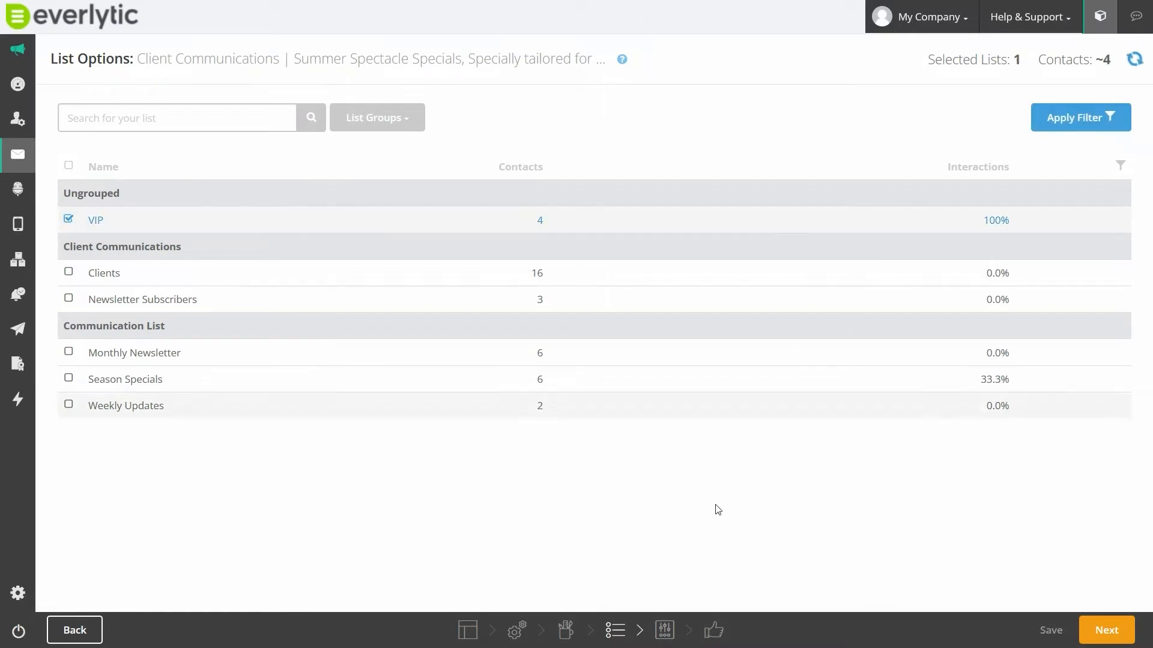
click(1099, 633)
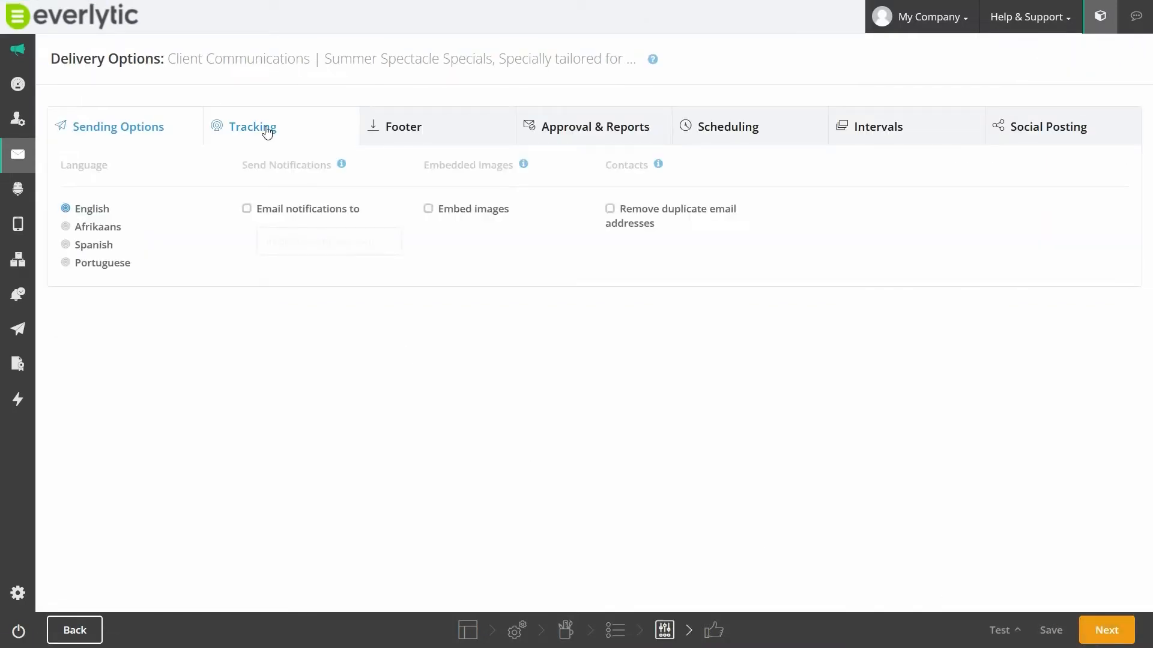
- Go through the message's tracking settings and set its footer options
click(267, 129)
click(393, 127)
click(246, 217)
click(221, 264)
- Require message approval before sending and enter the approver's name and e-mail address
click(591, 126)
click(287, 235)
text(Jane)
click(432, 239)
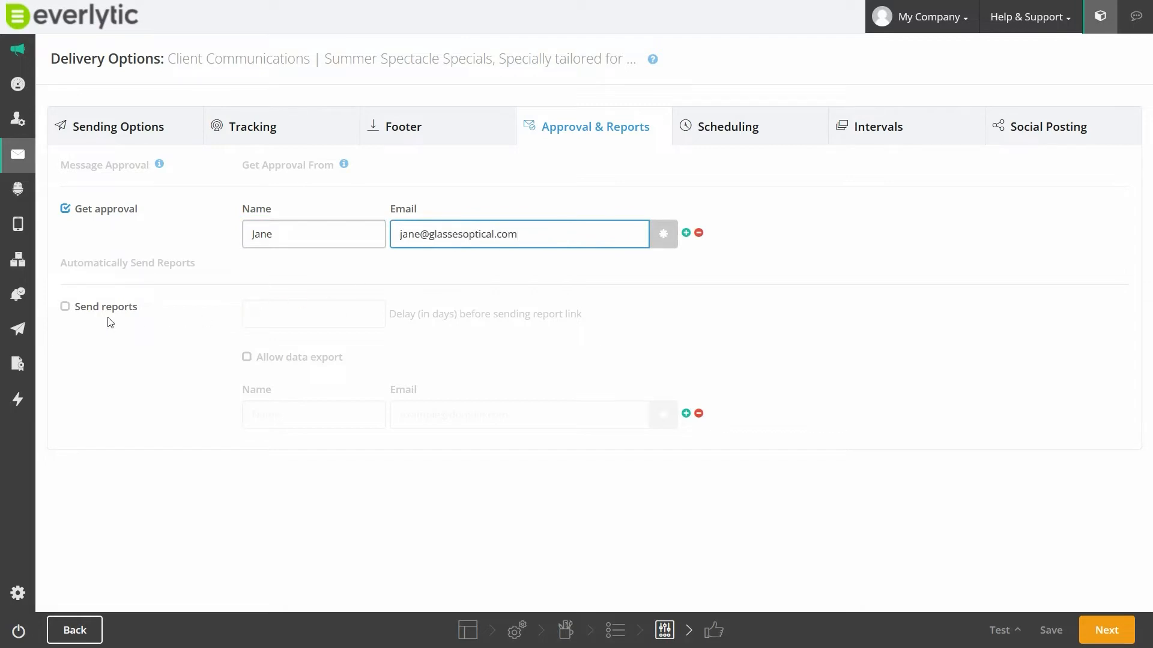
- Enable automatic reports with a 5-day delay and data export allowed, and enter the report recipient's name and e-mail address
click(65, 307)
click(276, 313)
text(5)
click(247, 358)
click(290, 414)
text(Jane)
click(430, 415)
click(728, 128)
click(65, 209)
click(440, 234)
click(428, 438)
click(668, 334)
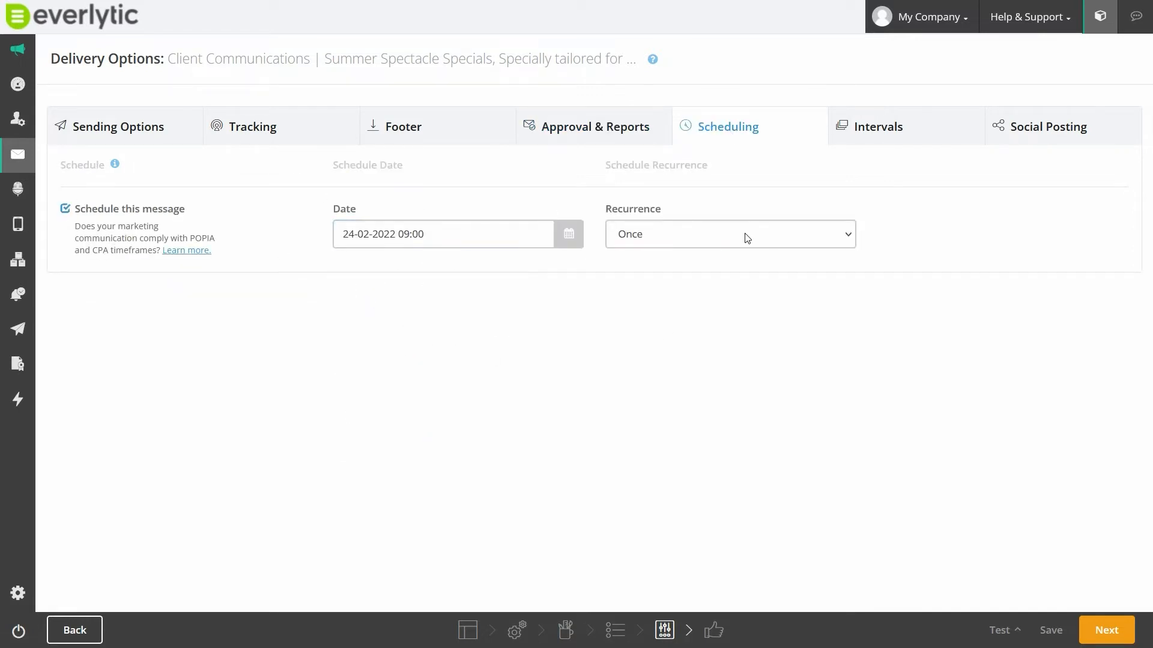
click(747, 239)
click(747, 238)
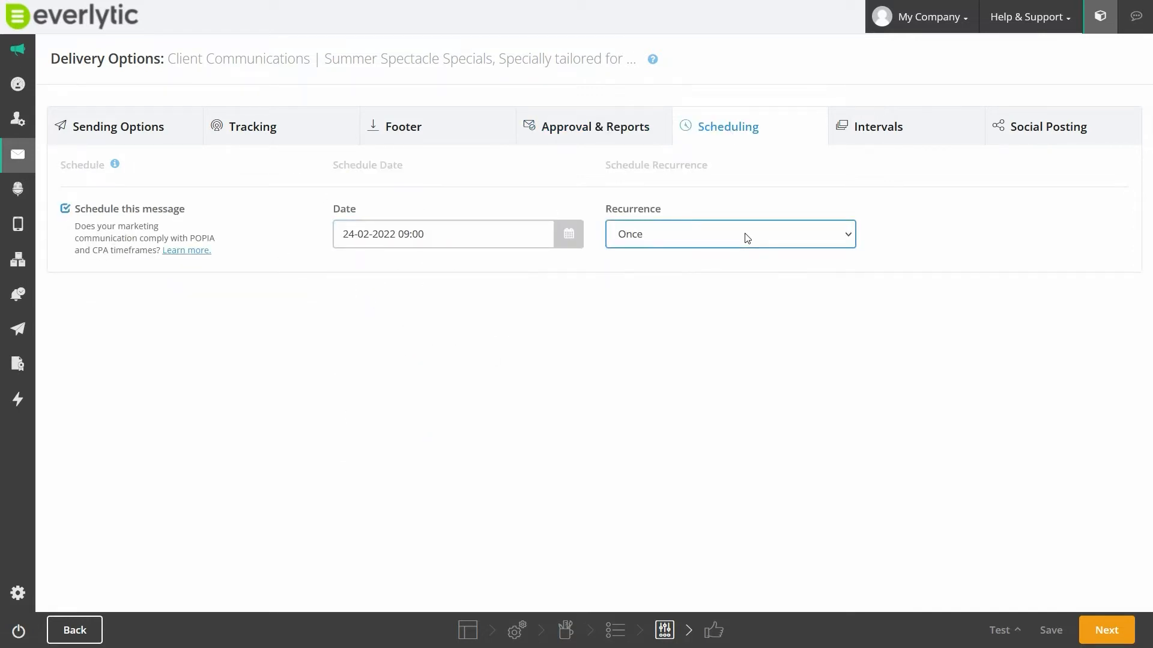
- Enable staggered sending and set the stagger interval to every 2 emails
click(864, 127)
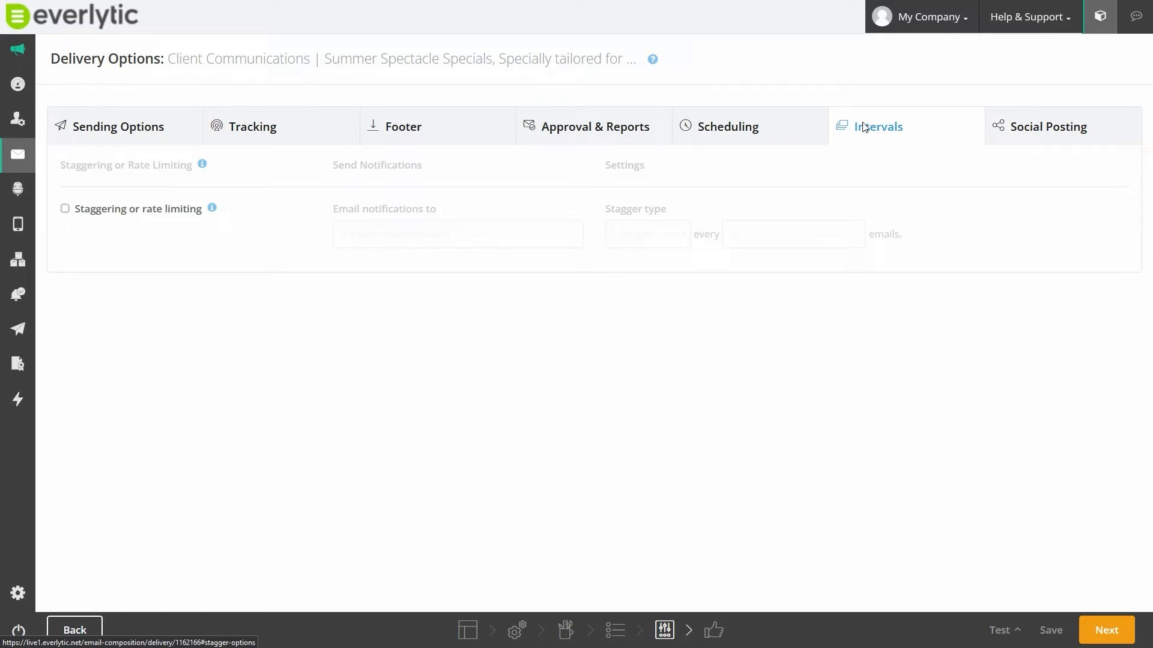
click(66, 209)
click(750, 236)
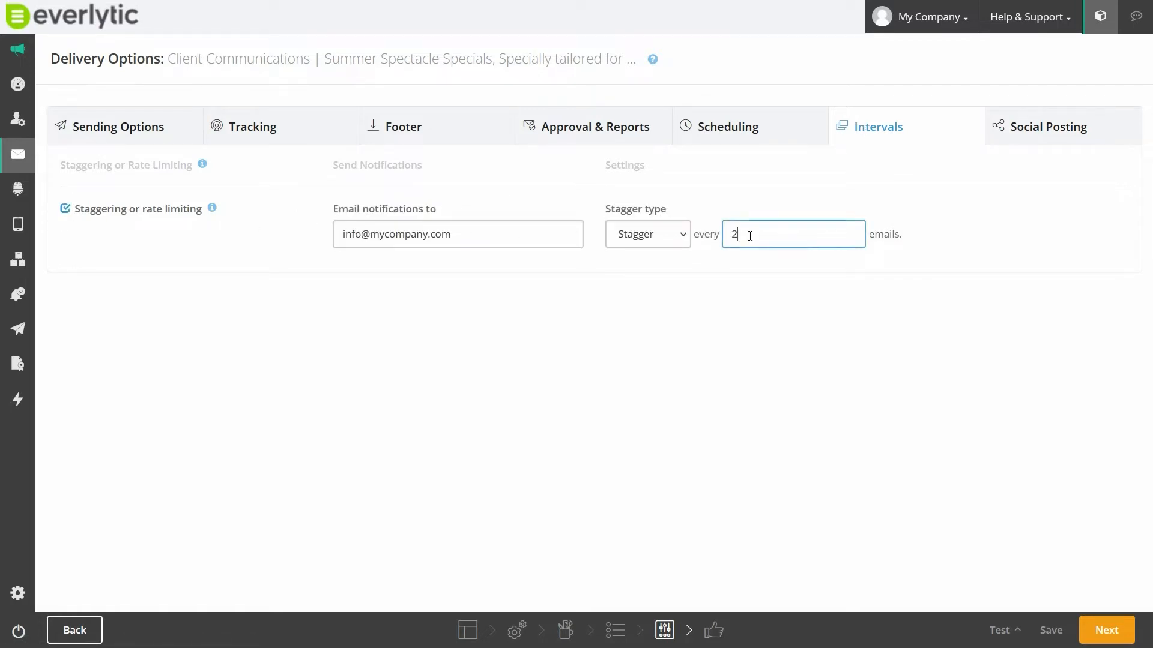
- View the social posting options and review the message's summary and sending options
click(1037, 129)
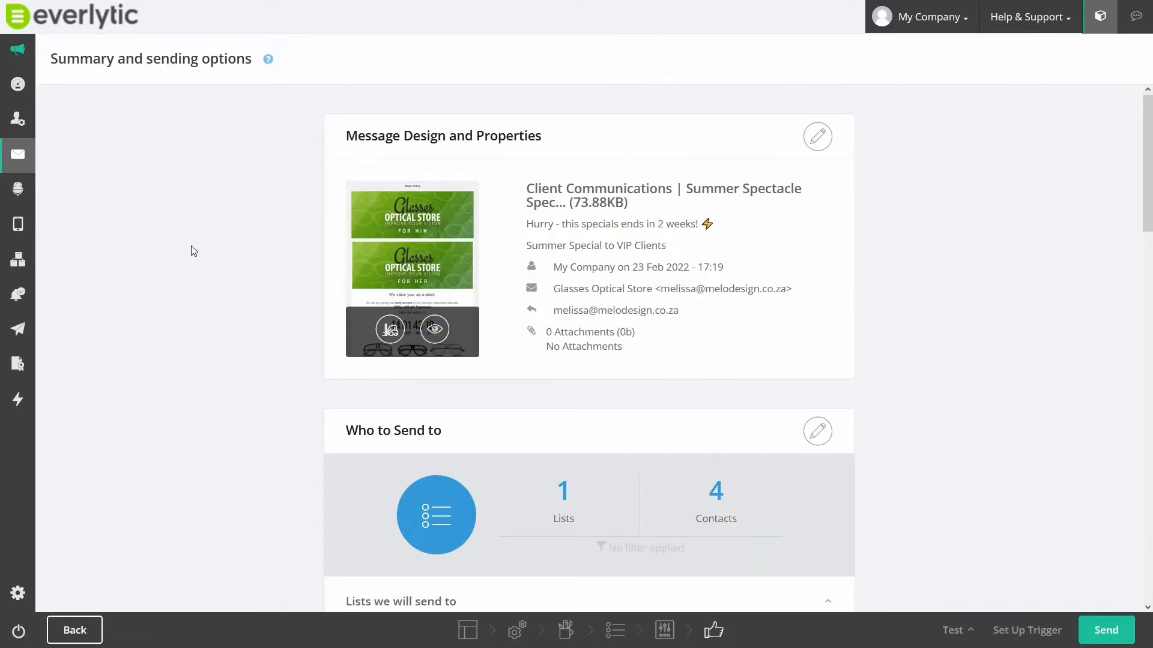
scroll(193, 251, down, 10)
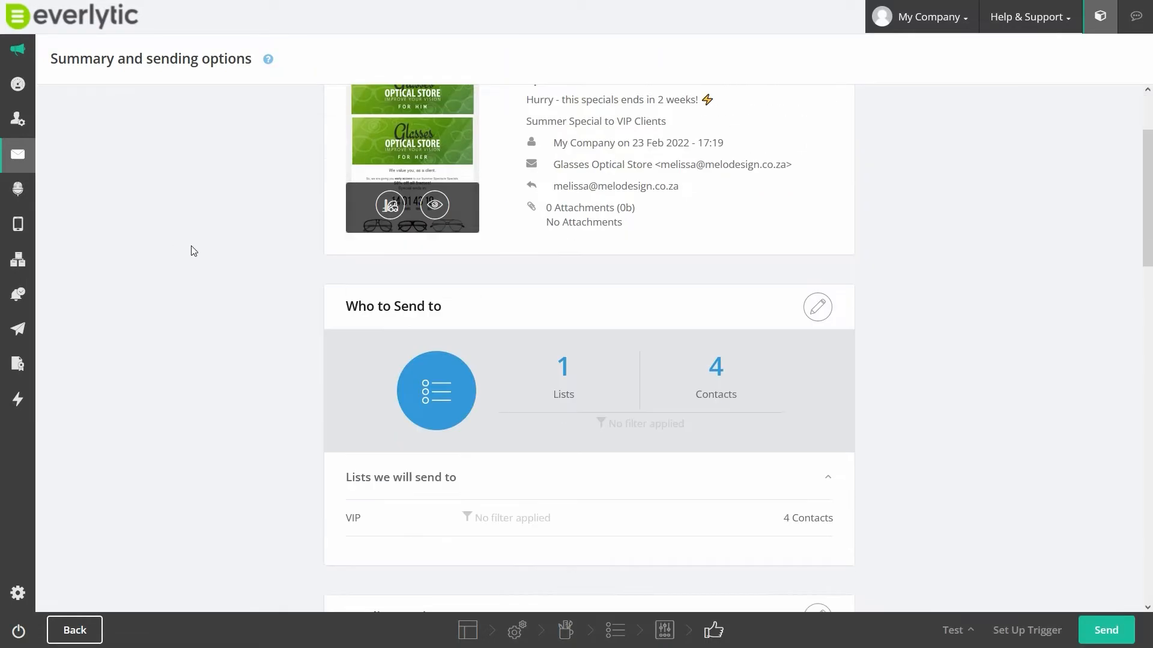
scroll(194, 251, down, 10)
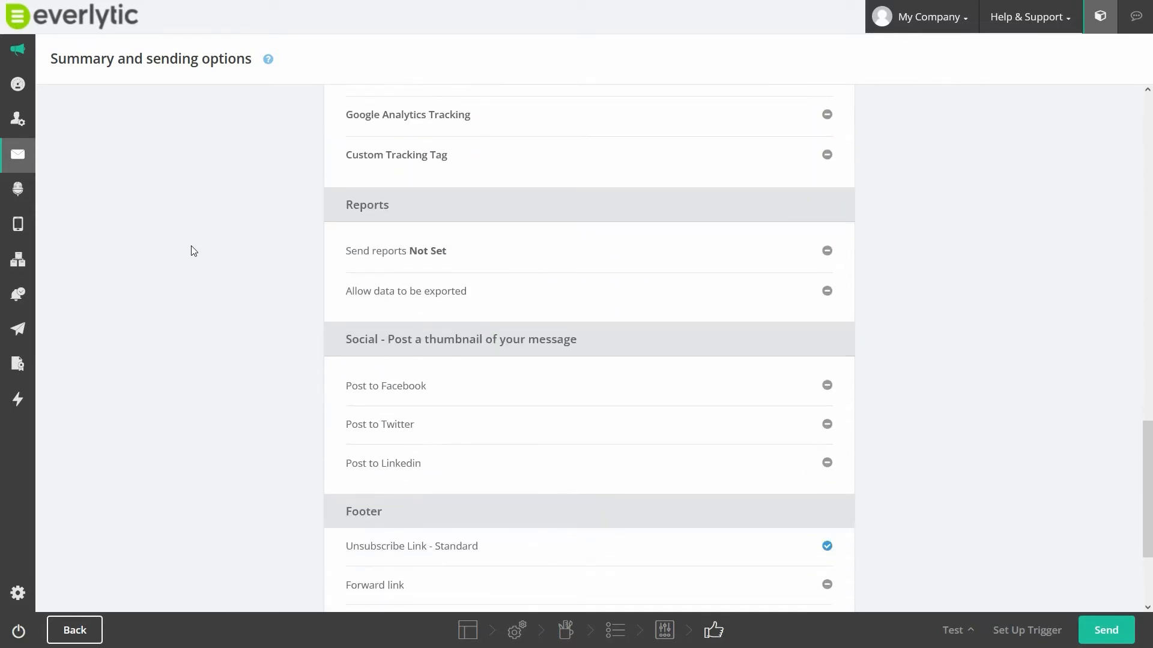
drag(1145, 531, 1135, 178)
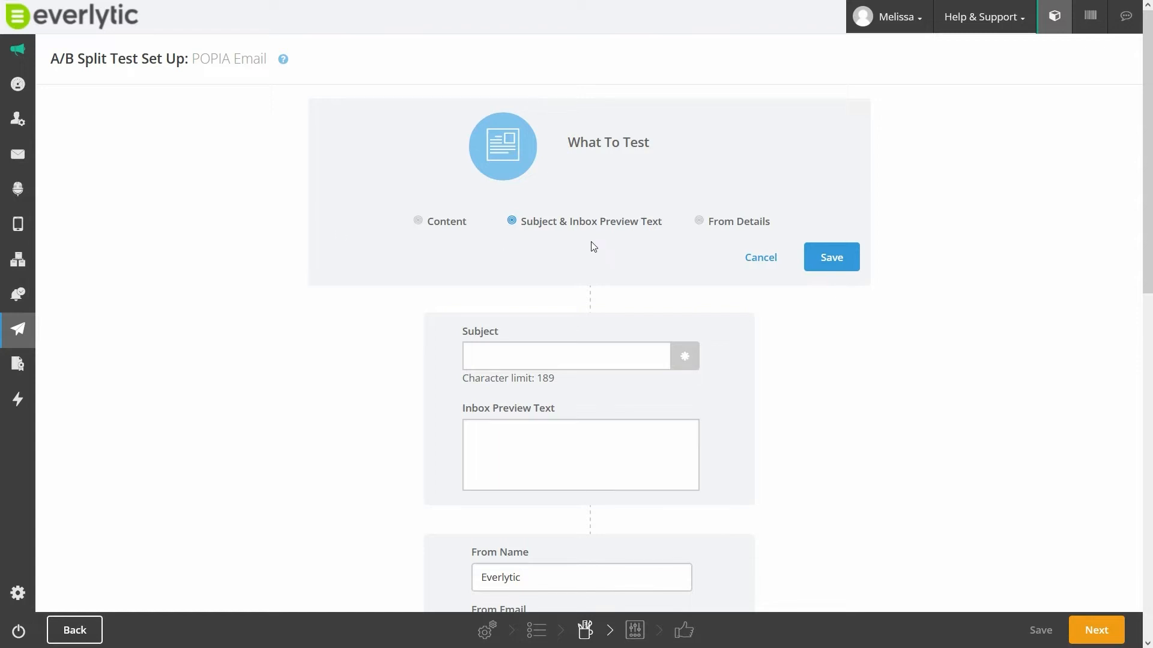
- Set the A/B split test to test Subject & Inbox Preview Text and save the choice
click(419, 222)
click(511, 221)
click(700, 222)
click(511, 222)
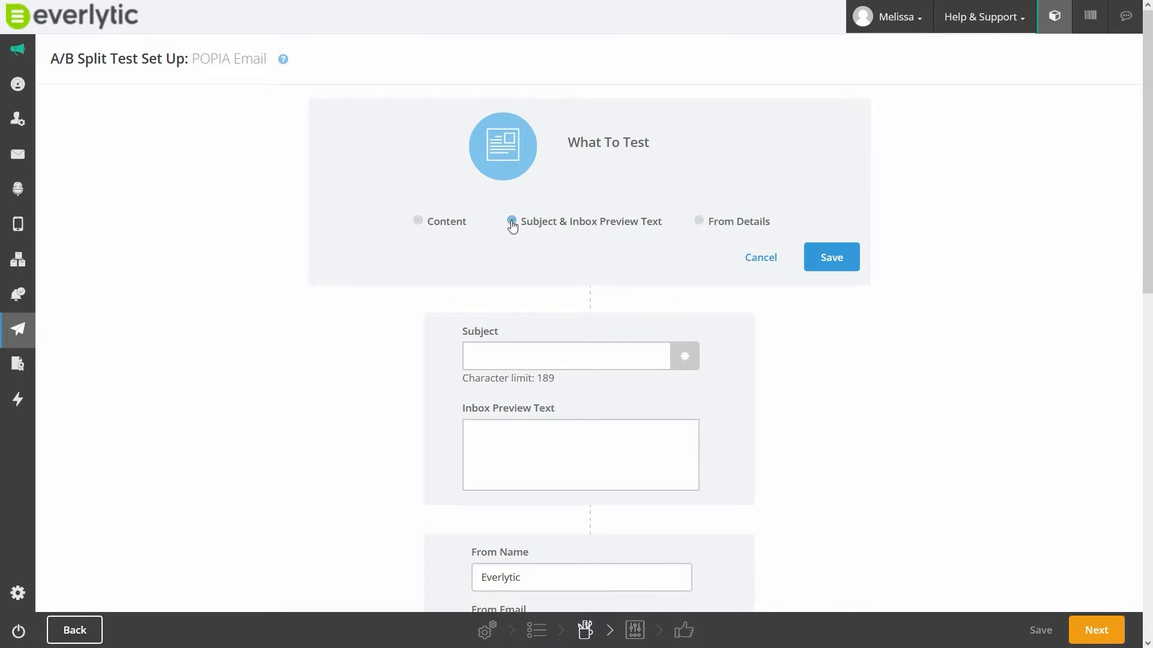
click(833, 263)
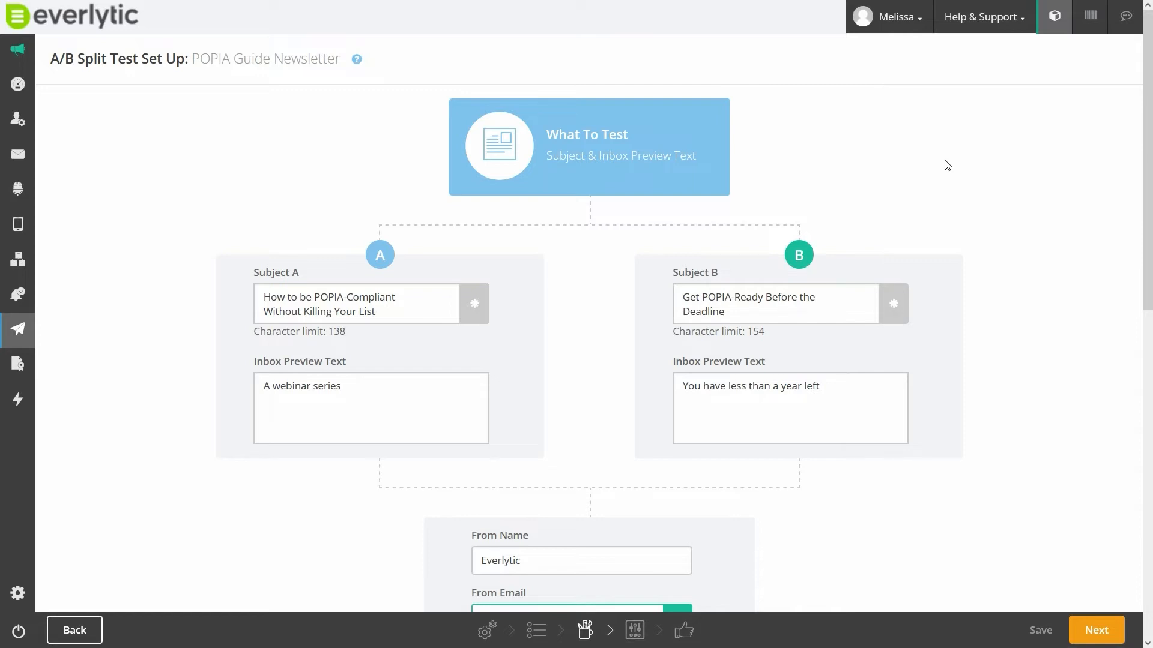
- Set the list split to A 20%, B 20% and W 60%, and save it
scroll(947, 165, down, 3)
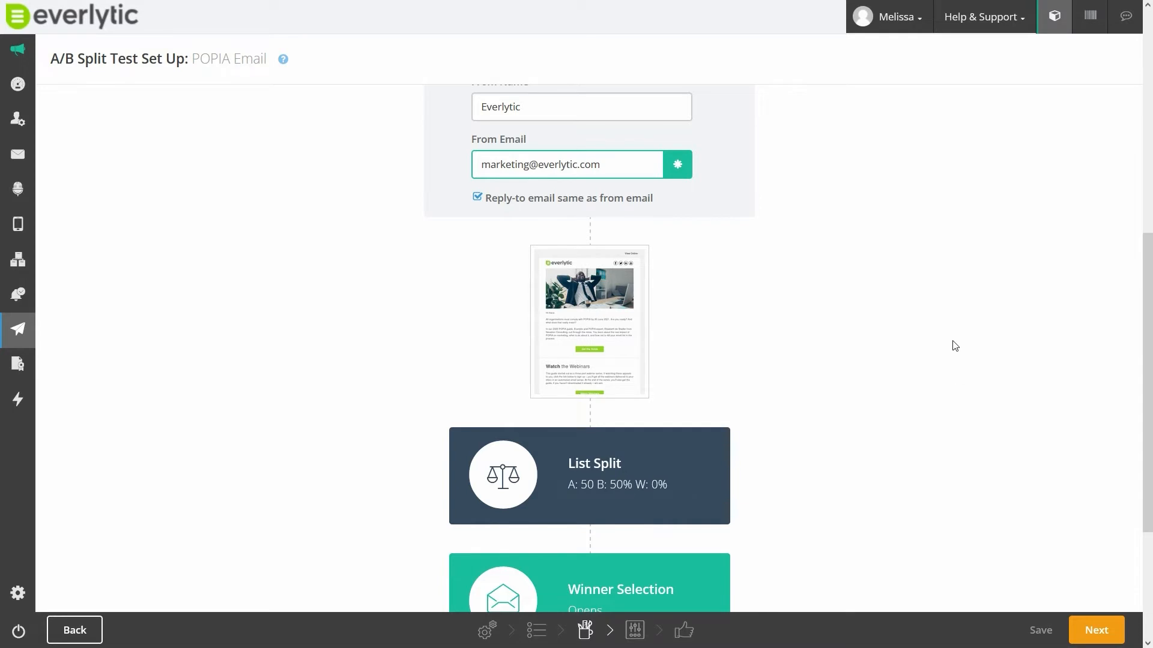
scroll(945, 335, down, 3)
scroll(947, 336, down, 1)
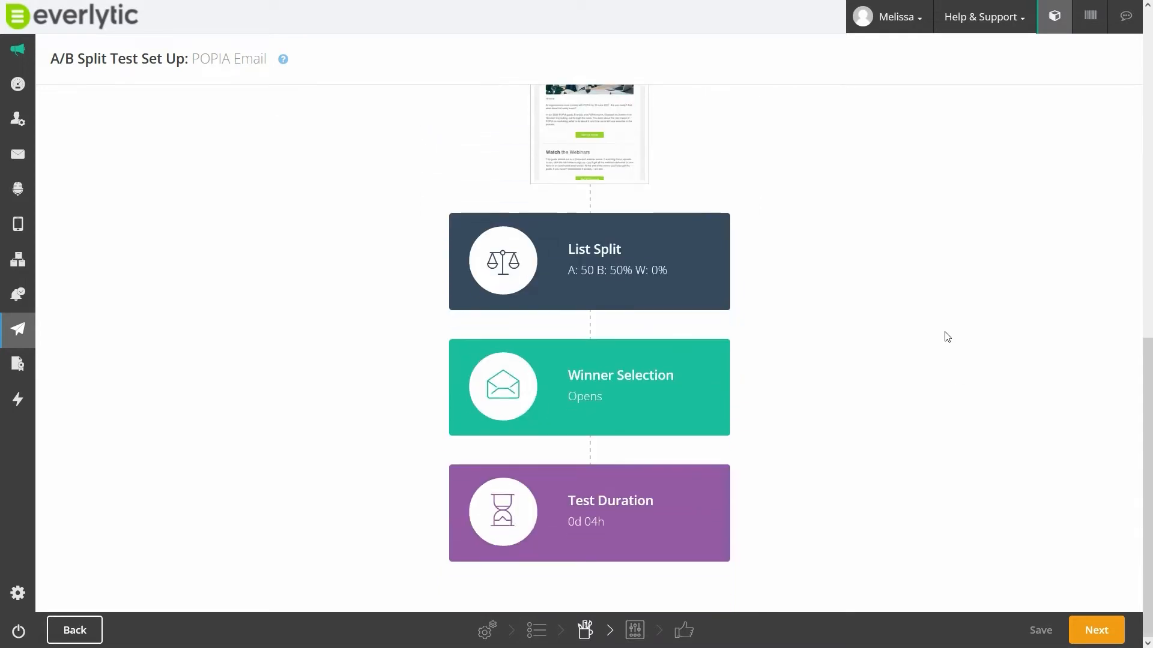
click(578, 260)
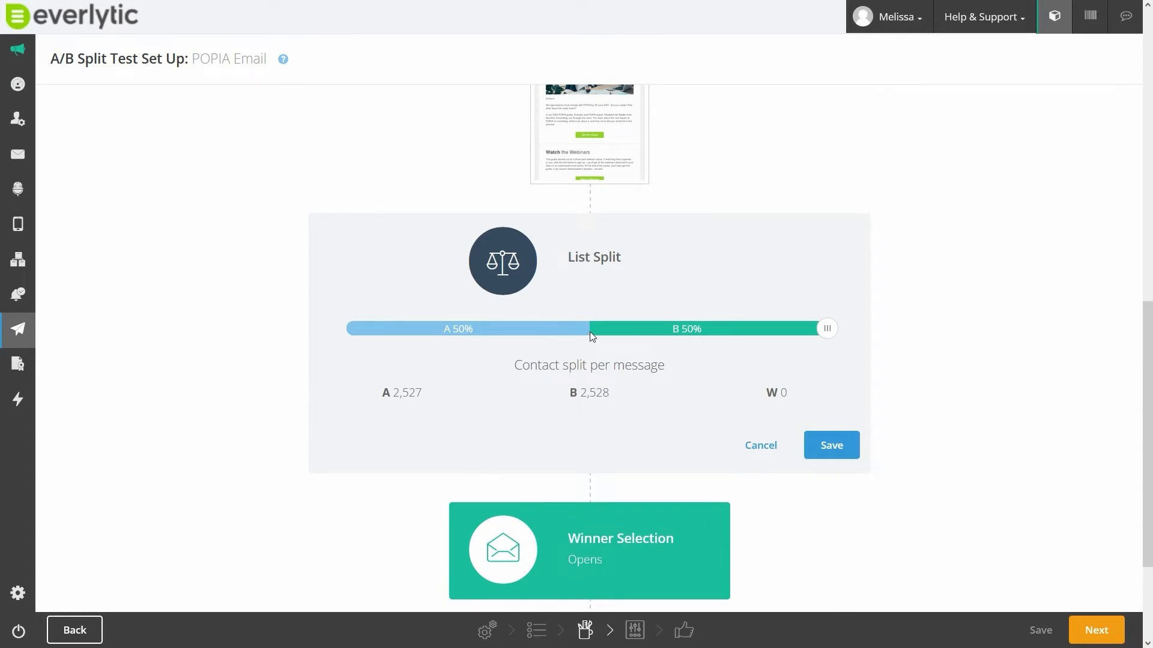
drag(825, 329, 541, 337)
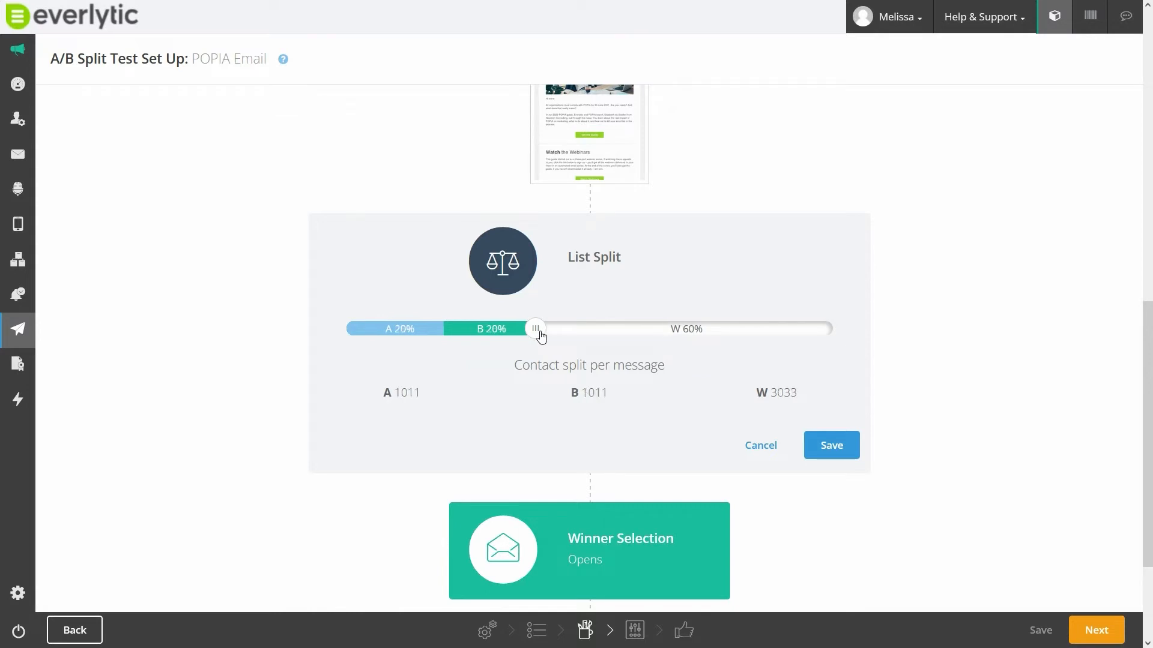
click(834, 451)
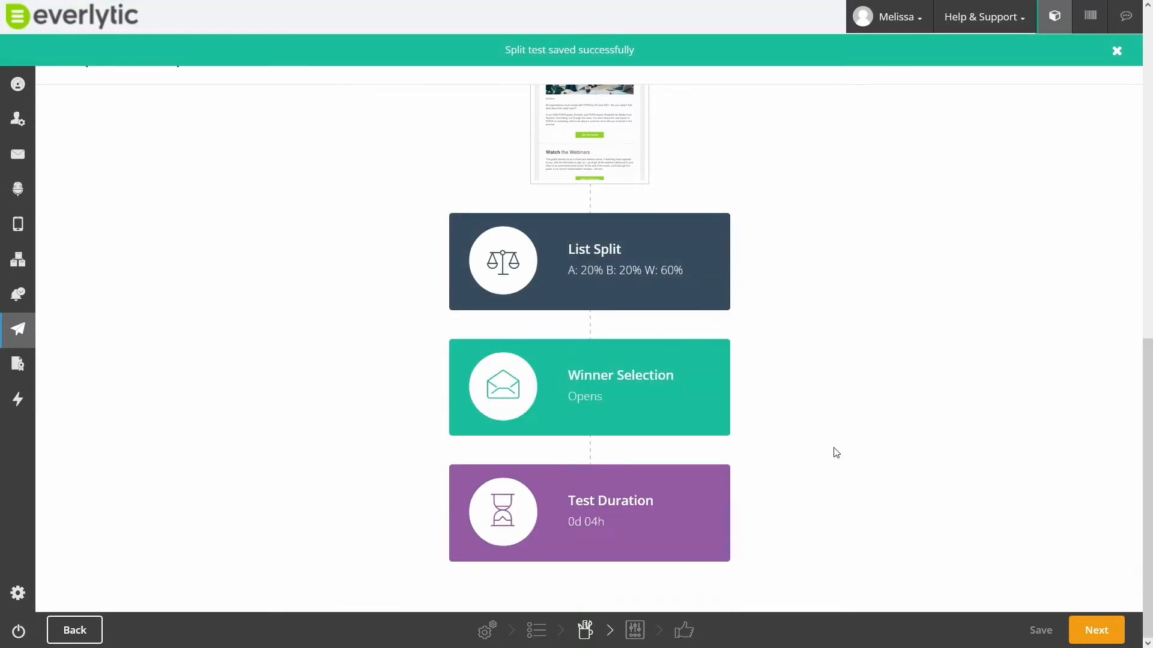
- Save Opens as the split test's winner selection metric and open the test duration for editing
mouse_move(561, 391)
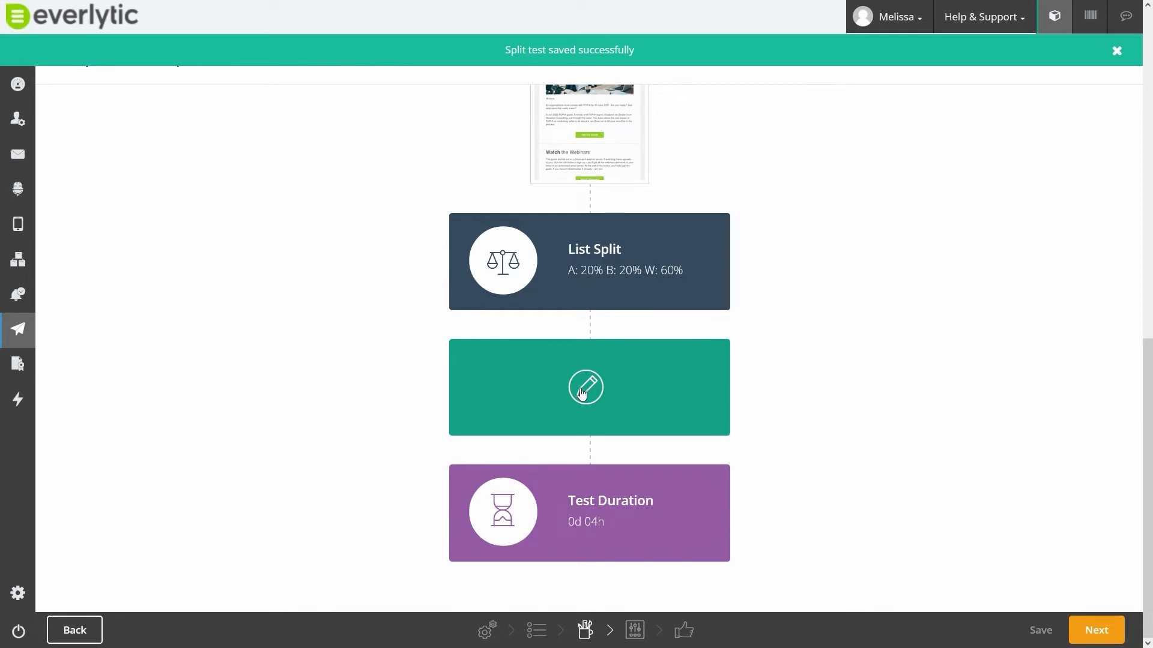
click(582, 393)
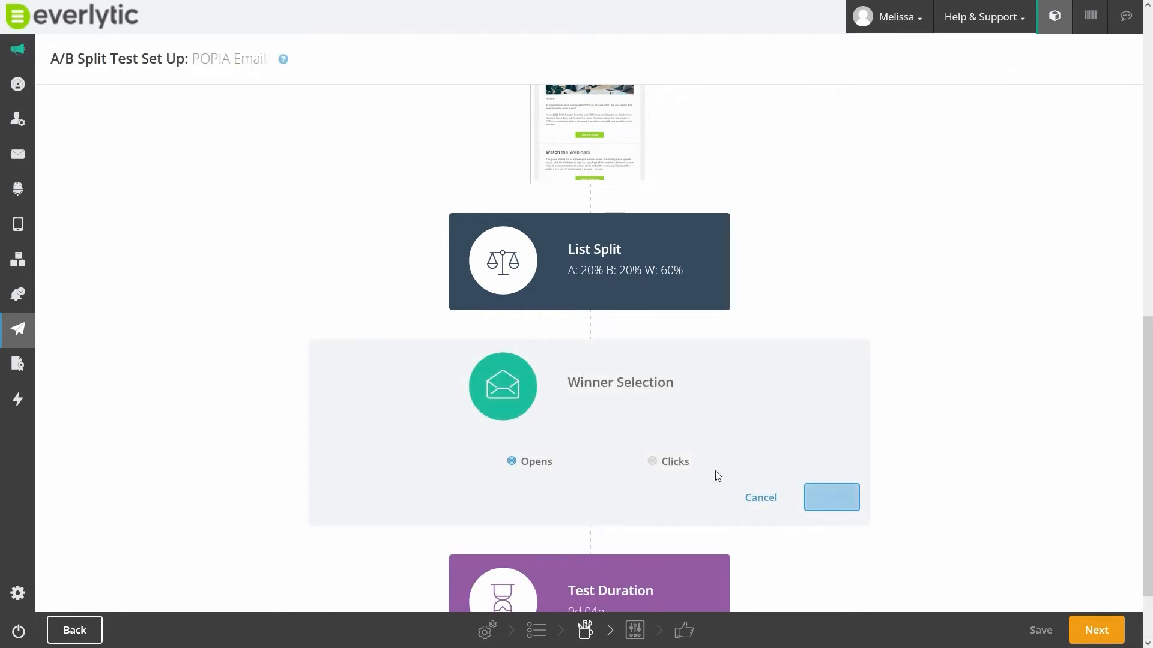
click(831, 498)
click(664, 507)
click(672, 493)
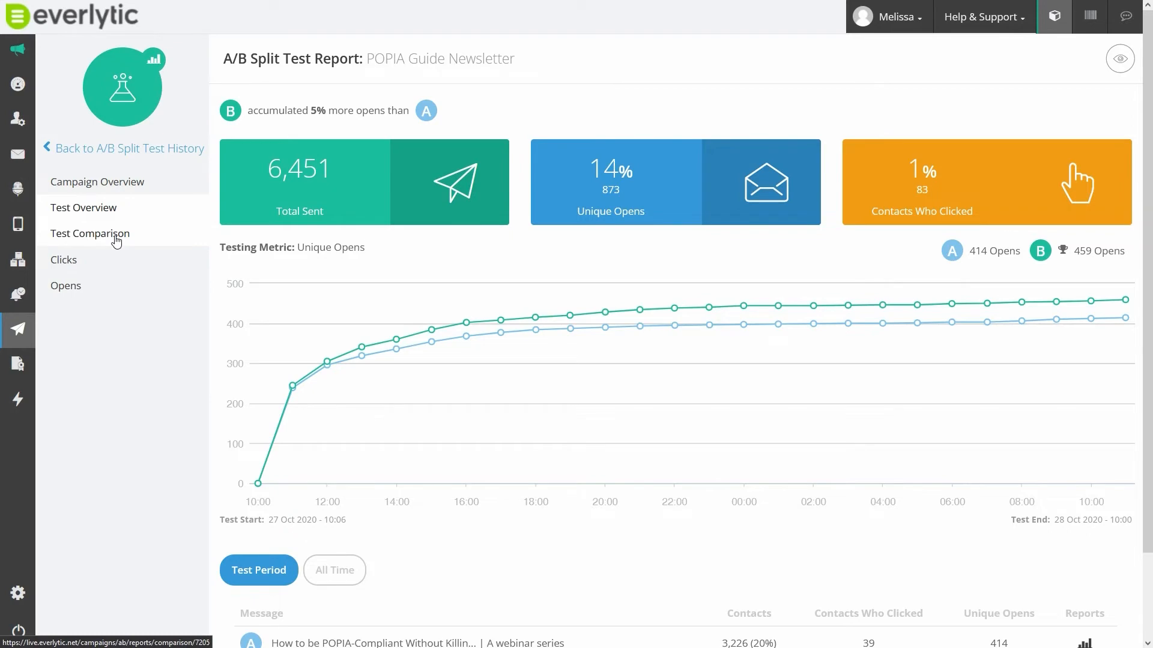
- Examine the test comparison of versions A and B in the POPIA Guide Newsletter split test report
click(116, 240)
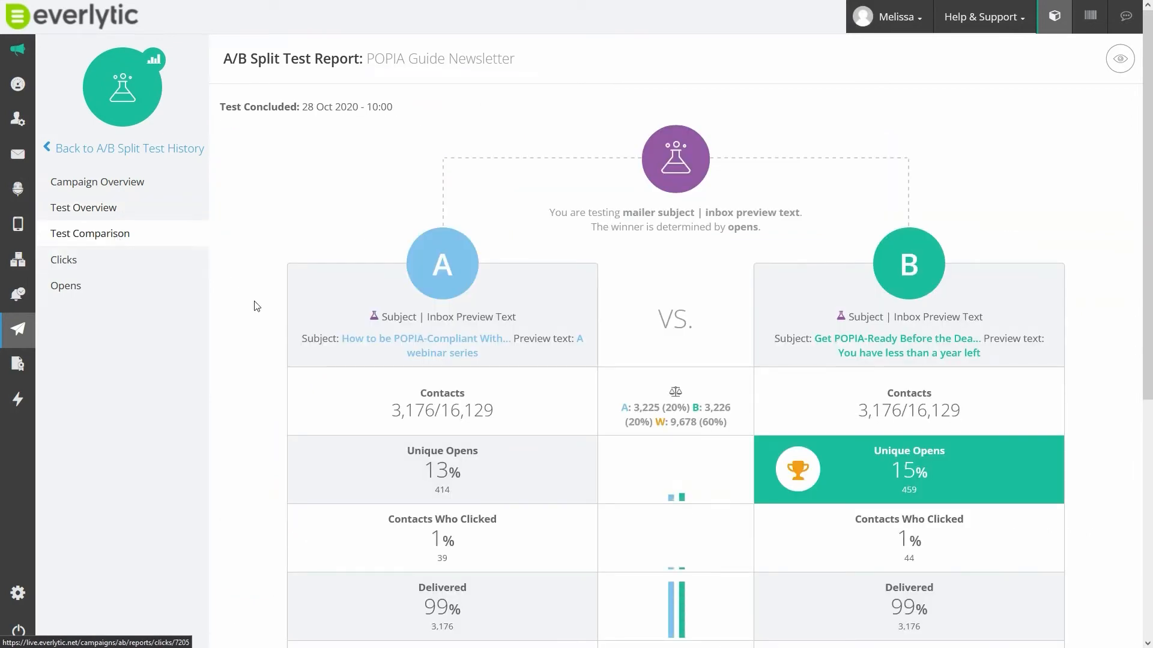
scroll(257, 307, down, 6)
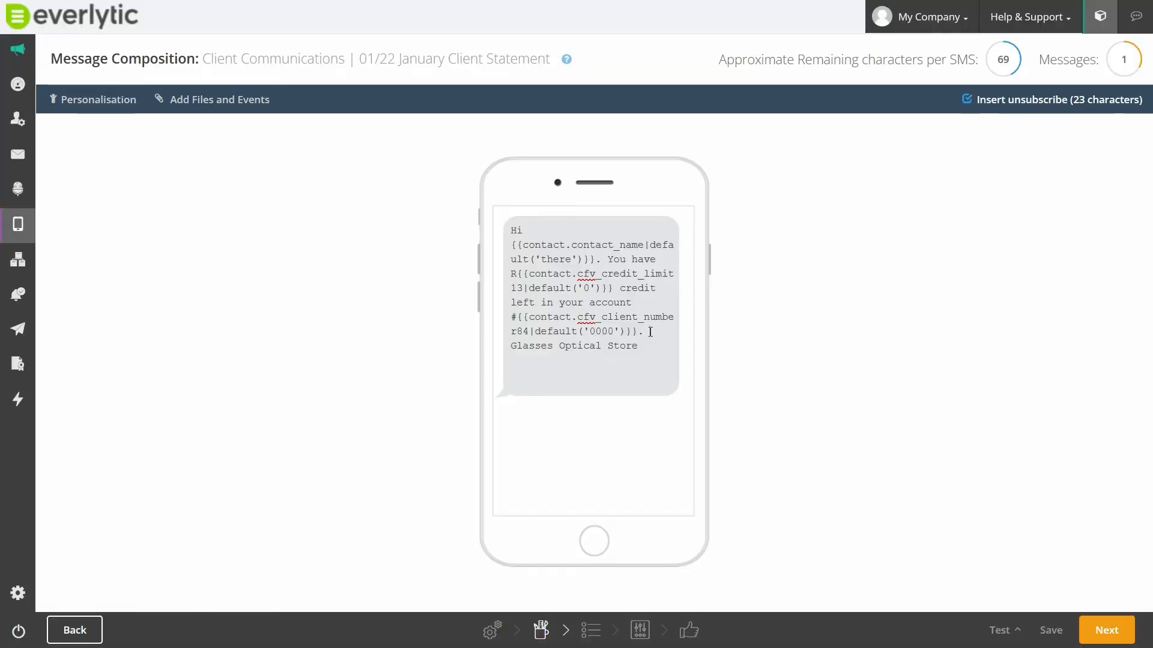
- Add the text "Or click here:" to the SMS message before the store name
click(650, 332)
text(Or click here:  Glasses Optical Store)
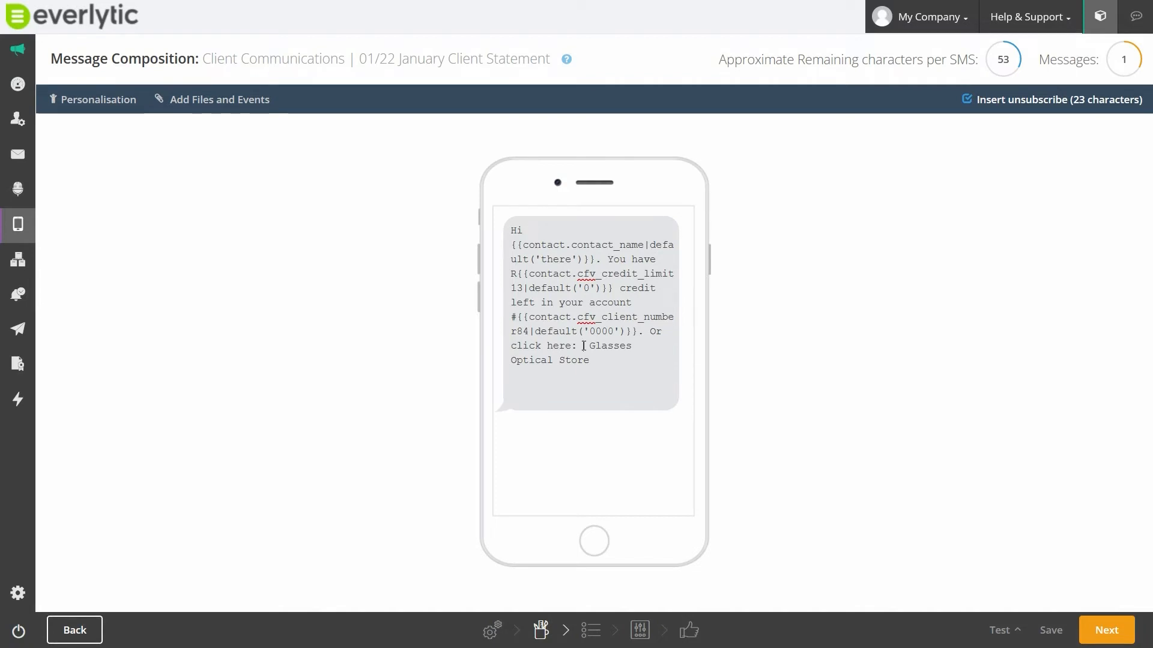
- View the SMS's file and event attachment options and the event creation form, leaving it without attaching anything
click(211, 96)
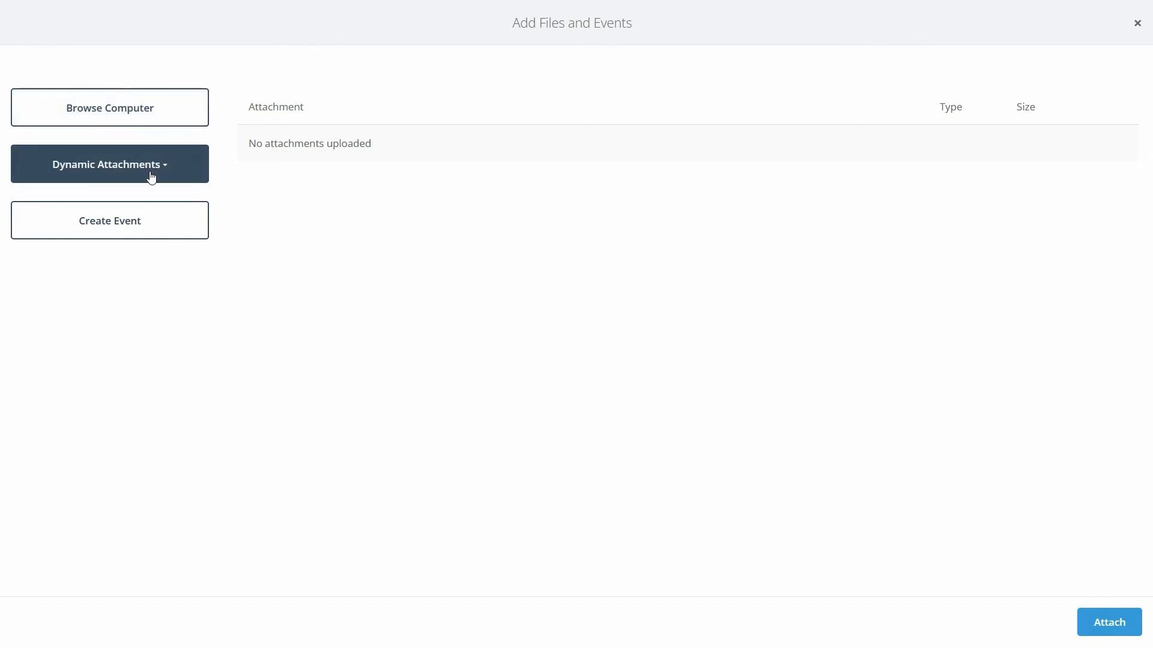
click(138, 226)
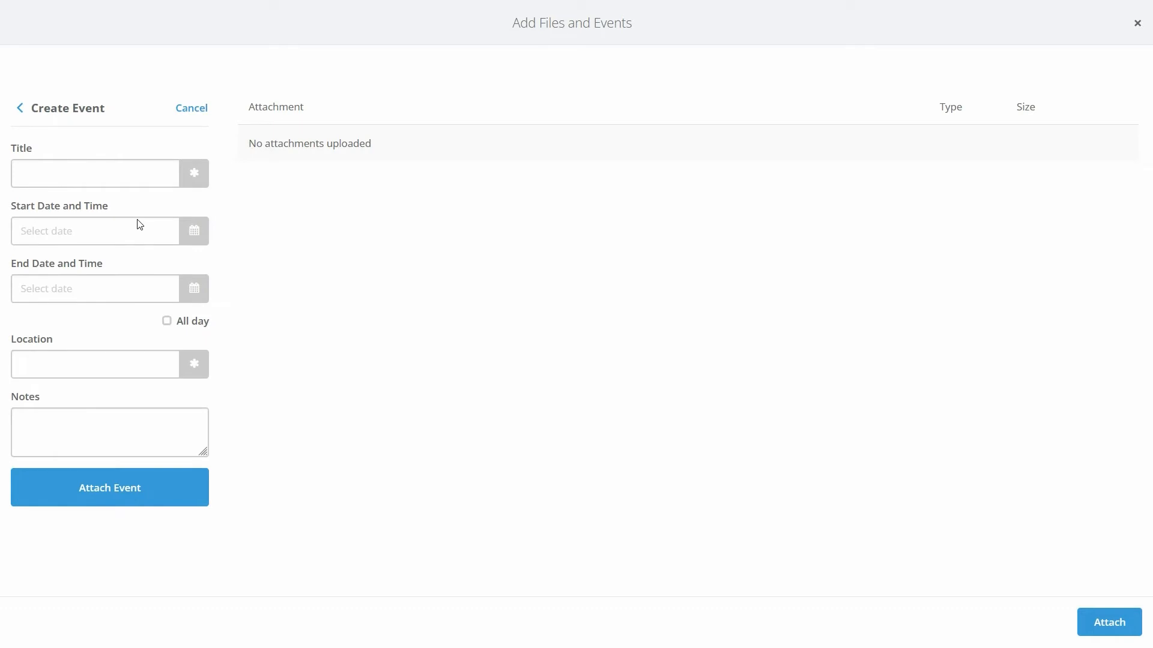
click(180, 110)
- Insert a landing page link into the SMS message from the personalisation options
click(109, 100)
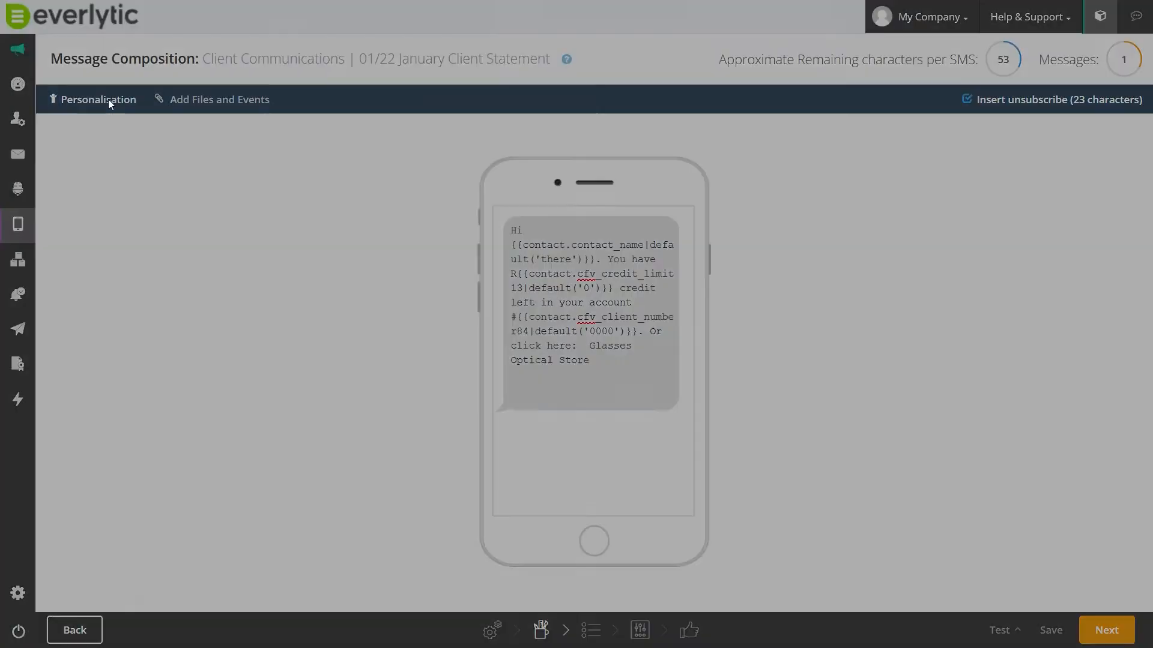
click(509, 204)
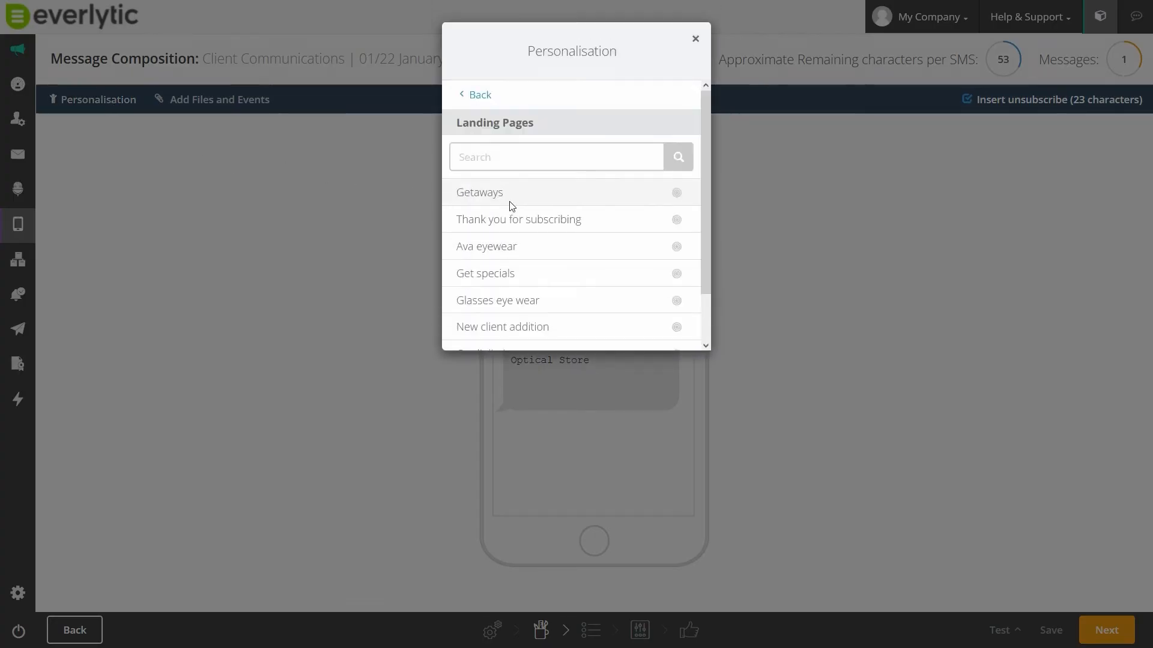
scroll(501, 292, down, 1)
click(502, 302)
click(660, 336)
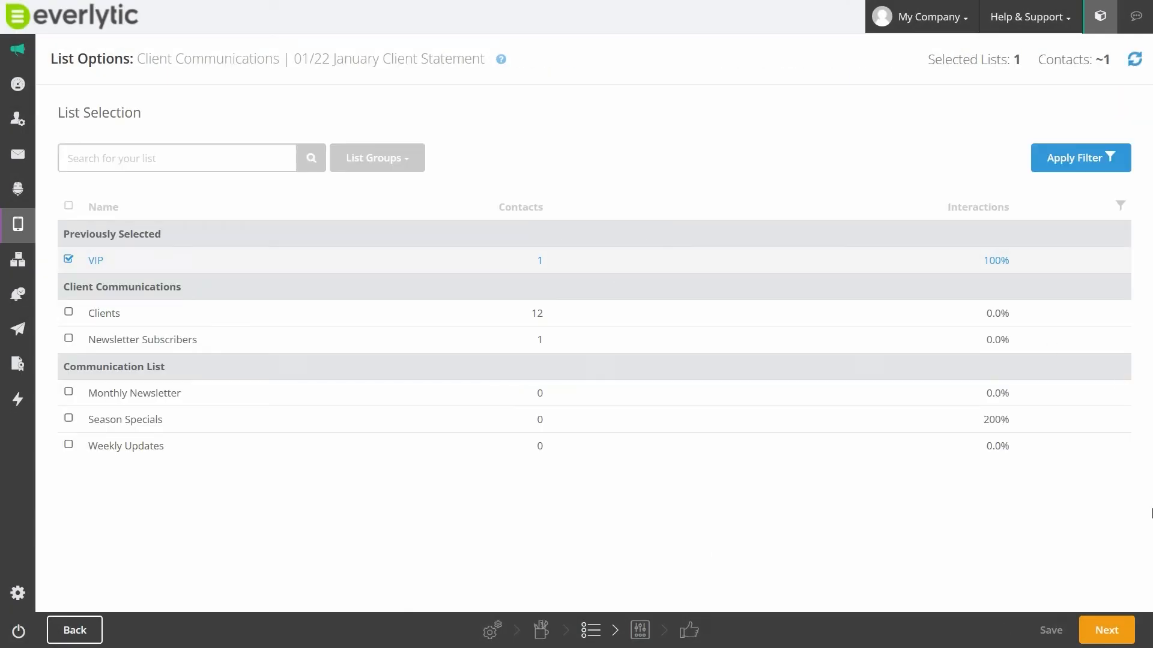
- Keep the VIP list as the SMS recipients and enable tracking of clicks with shortened links
click(1107, 630)
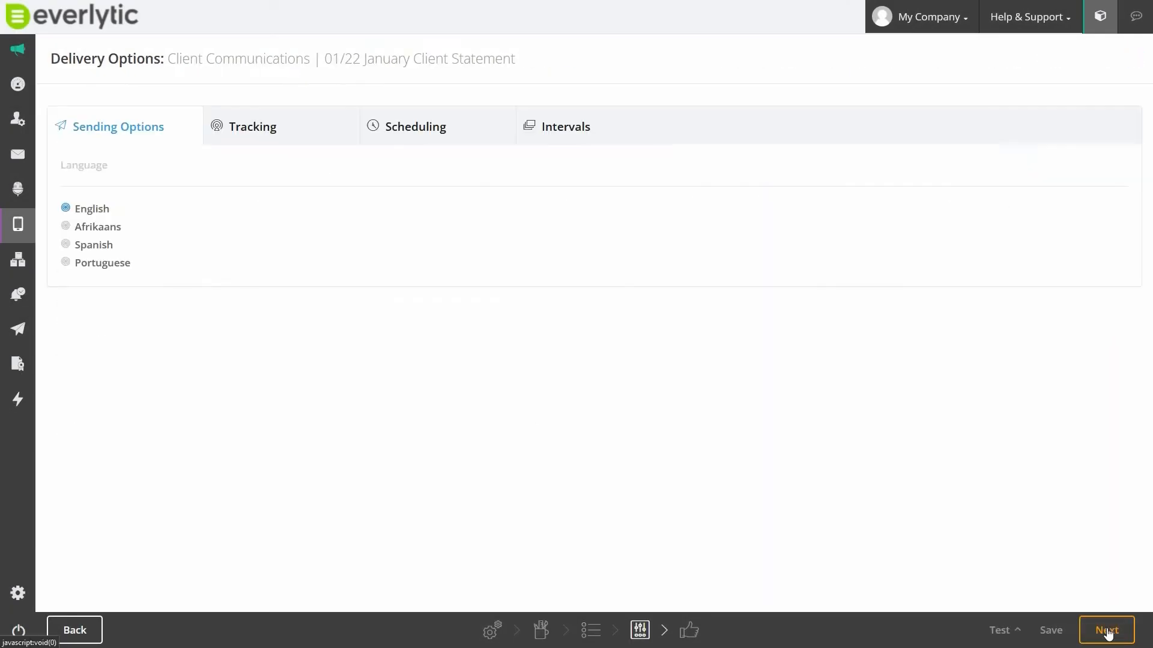
click(273, 134)
click(66, 211)
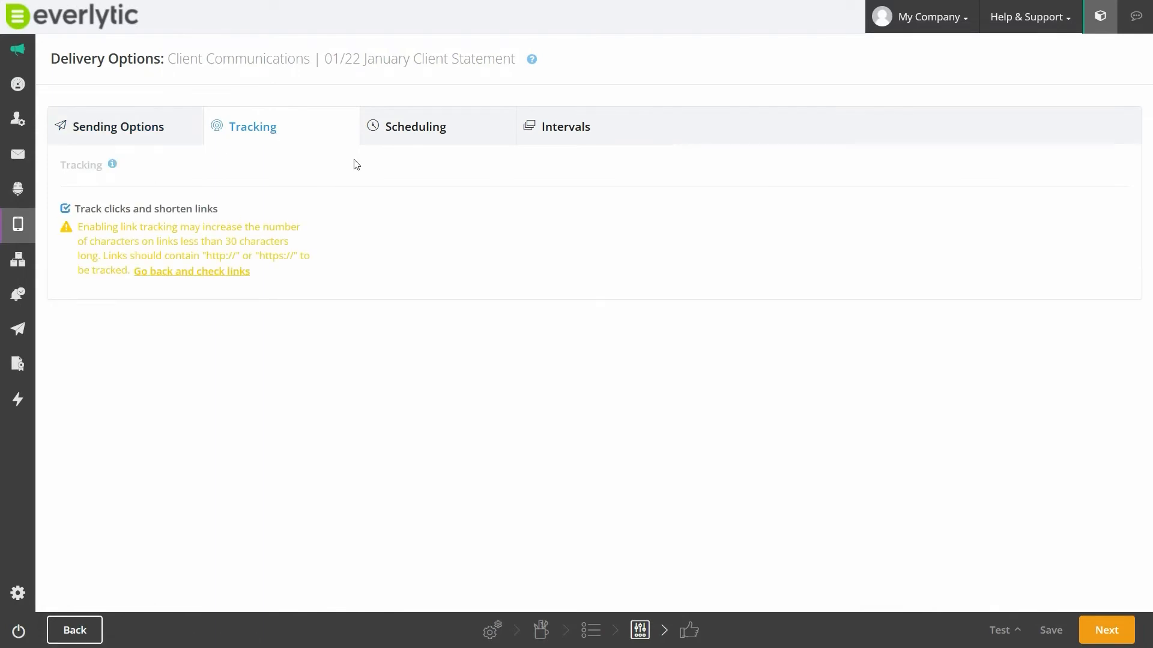
- Review the SMS's scheduling options and its staggering or rate limiting settings
click(414, 127)
click(93, 216)
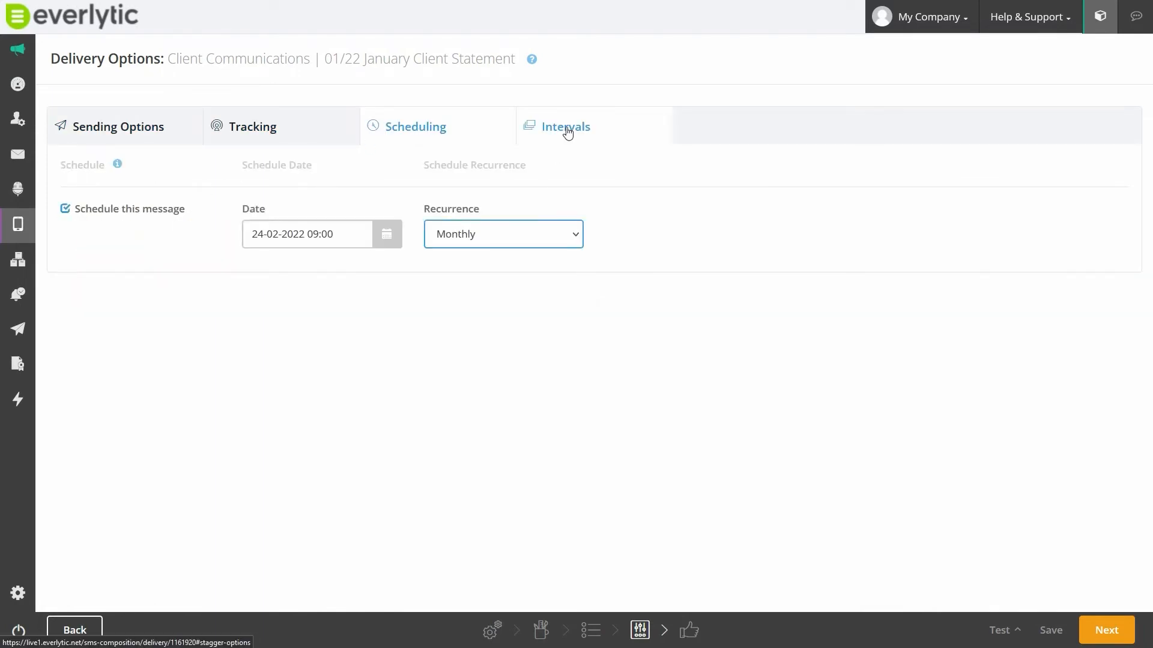
click(566, 128)
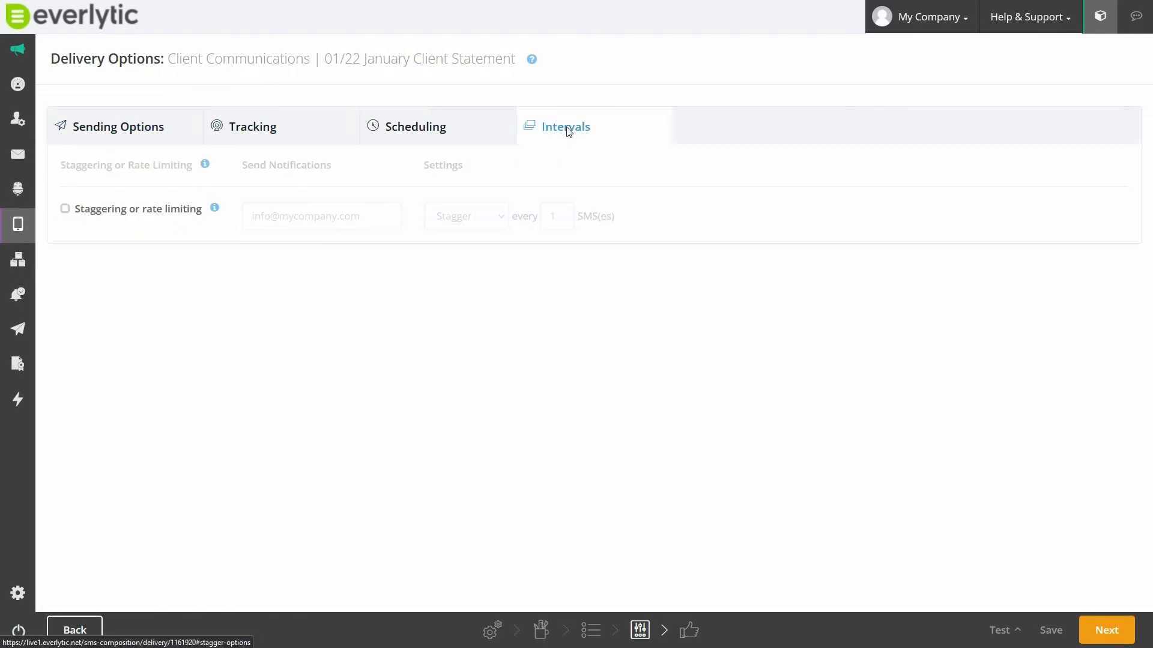
click(65, 210)
click(65, 210)
- Continue to the SMS confirmation page and open its test sending options
click(1106, 630)
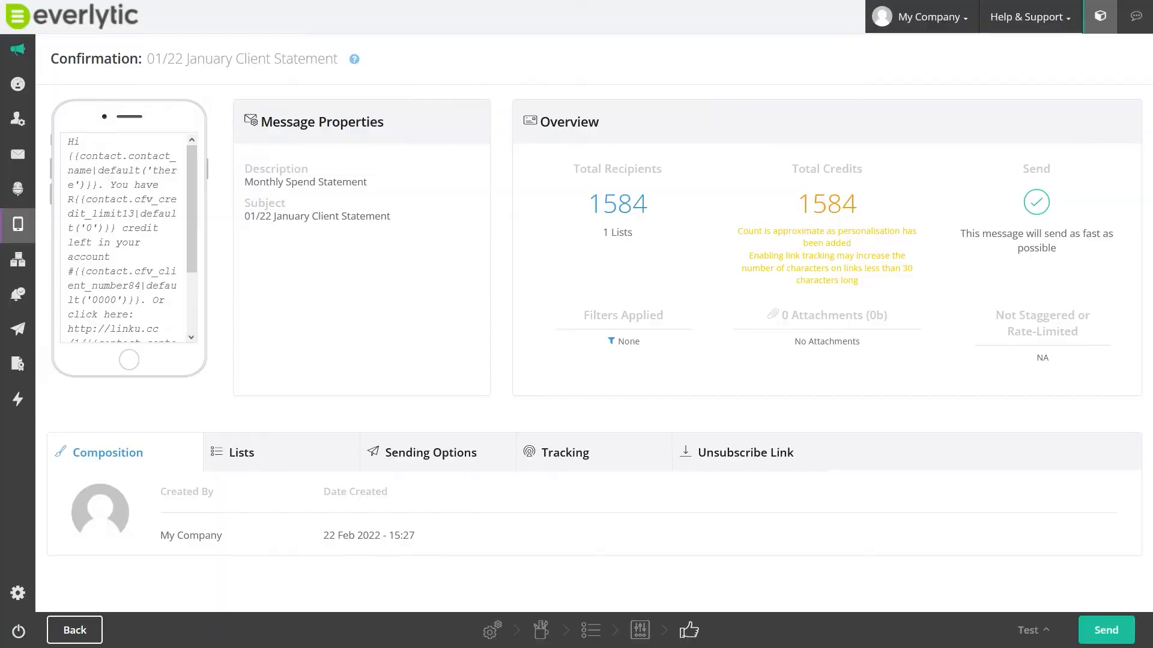
click(1034, 631)
click(1040, 604)
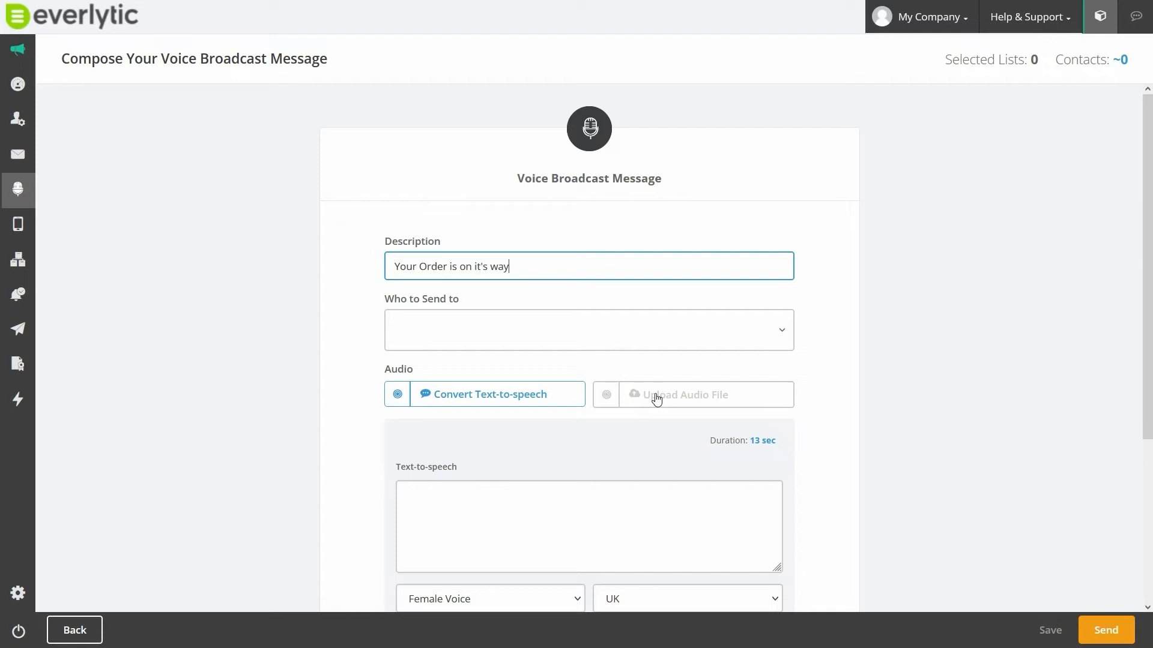
- Paste the eSight Smart Glasses delivery message as the voice broadcast's text-to-speech and select the VIP list as recipients
click(459, 497)
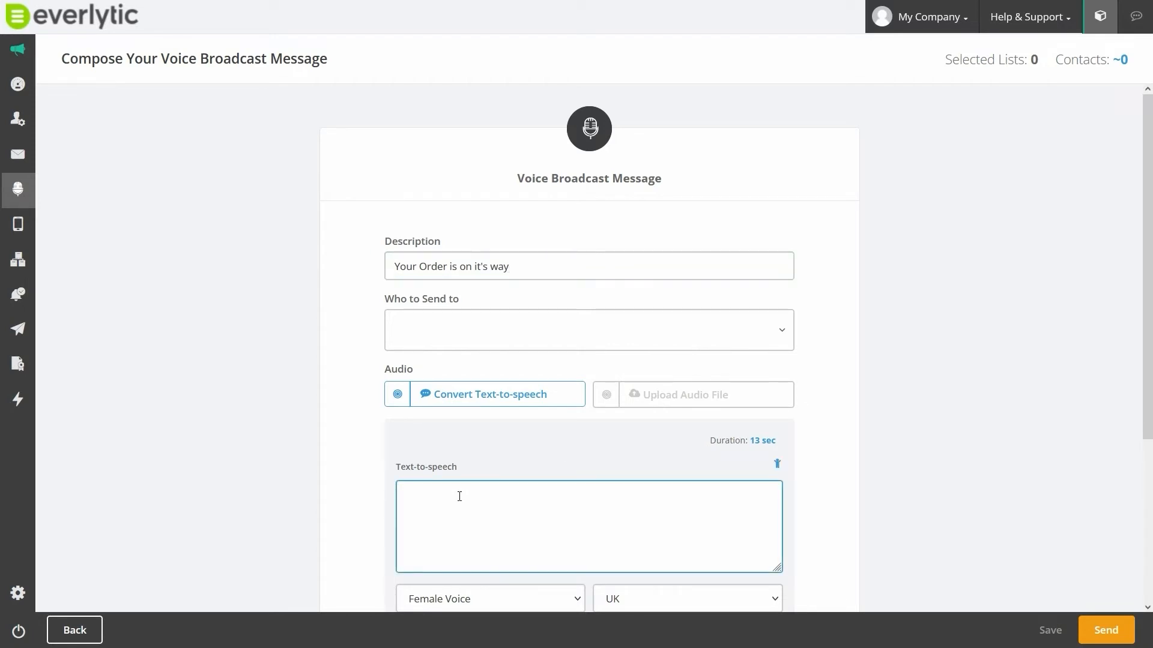
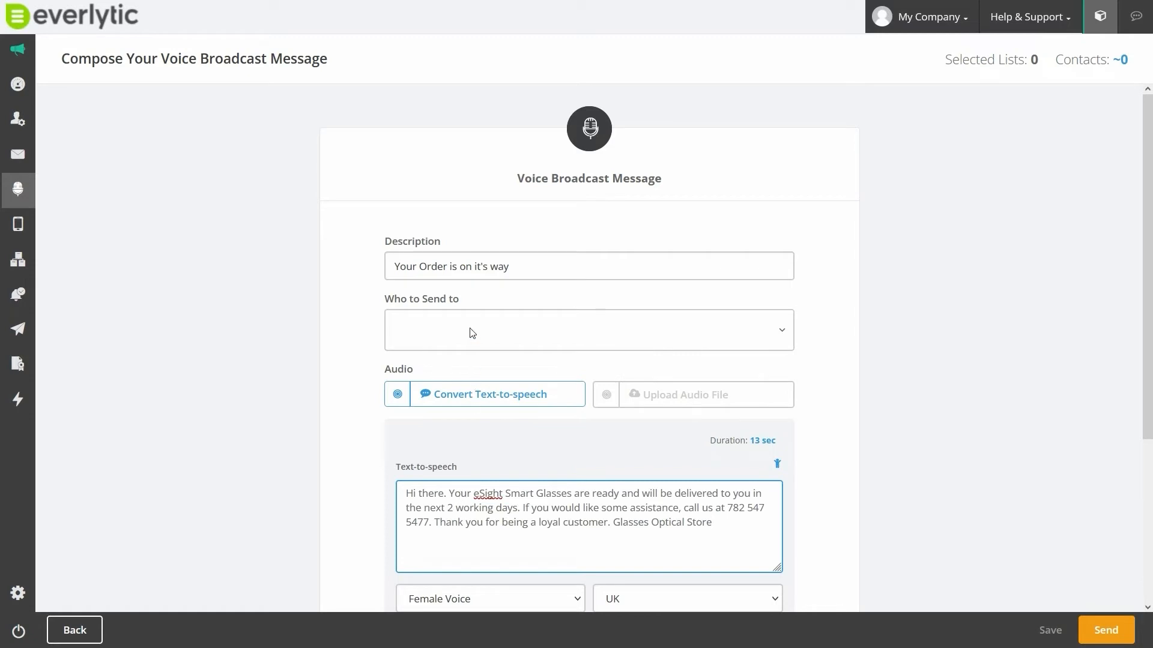
click(470, 330)
click(412, 461)
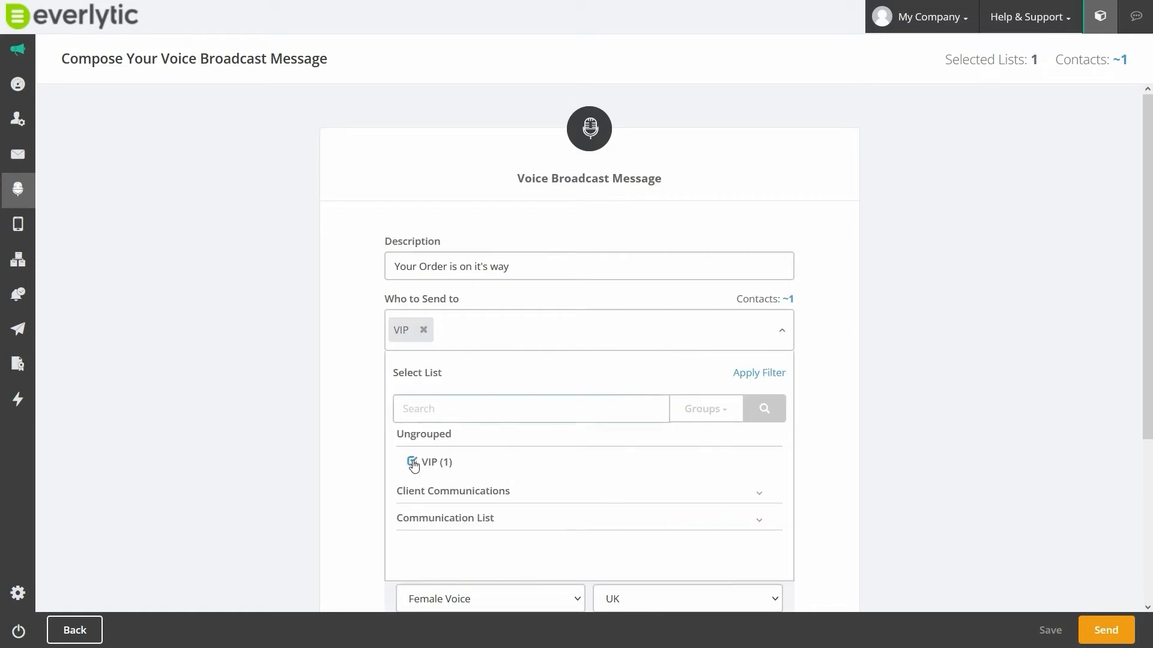
click(837, 416)
- Use Female Voice with the UK accent for the text-to-speech and listen to the generated audio
scroll(839, 419, down, 4)
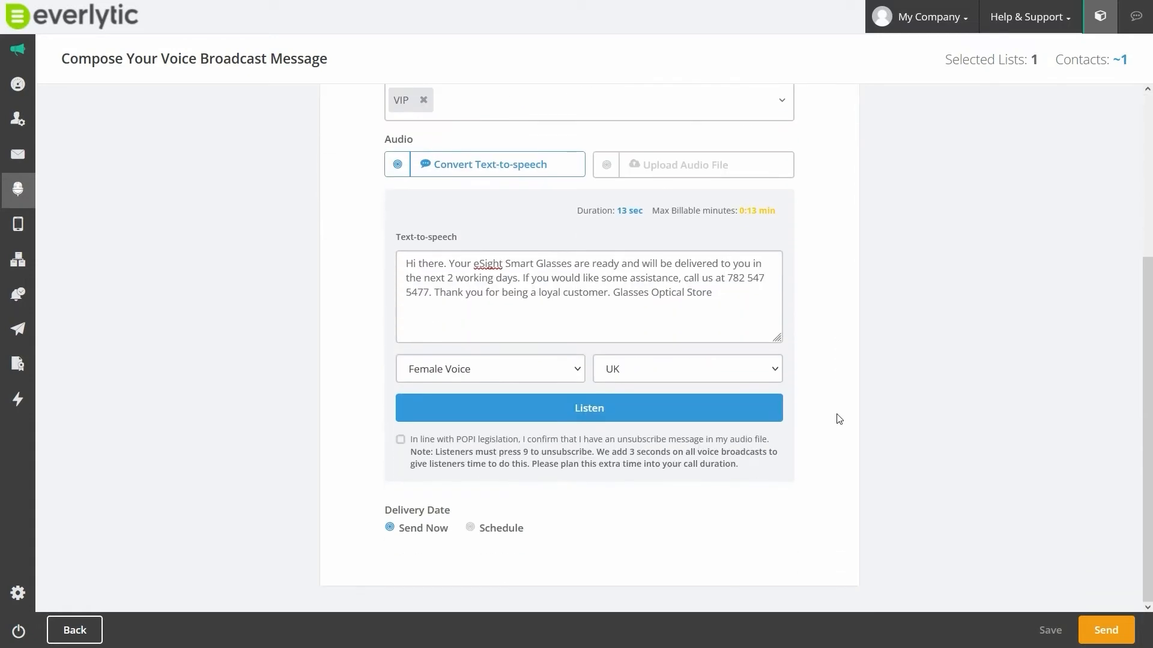
click(490, 368)
click(432, 397)
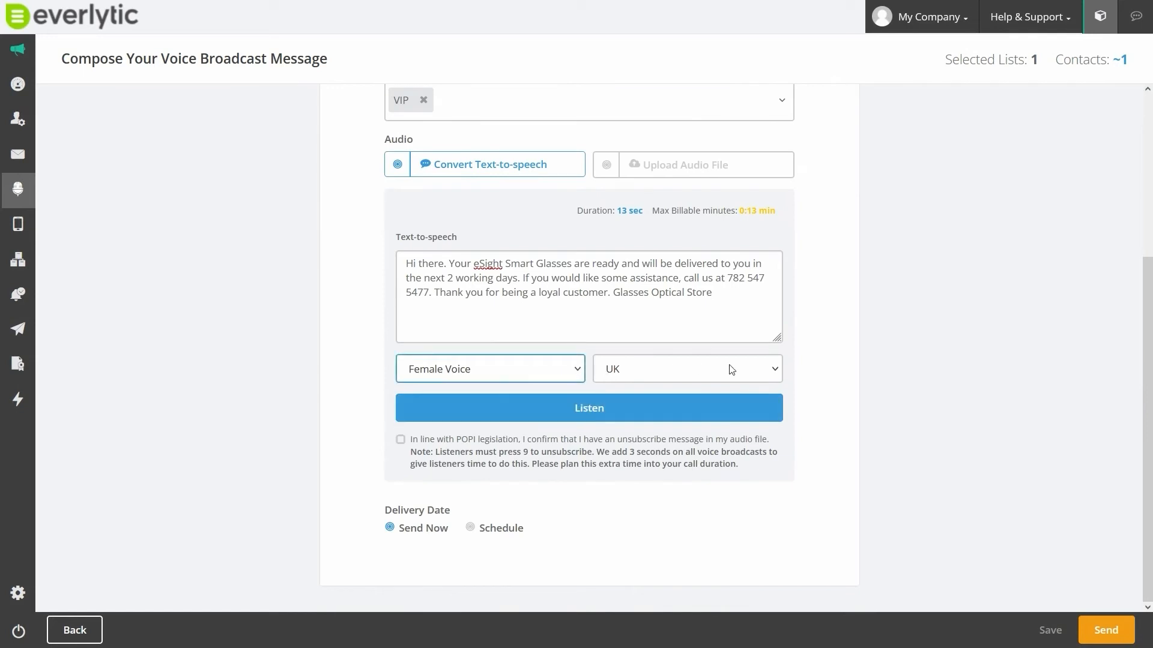
click(772, 370)
click(591, 409)
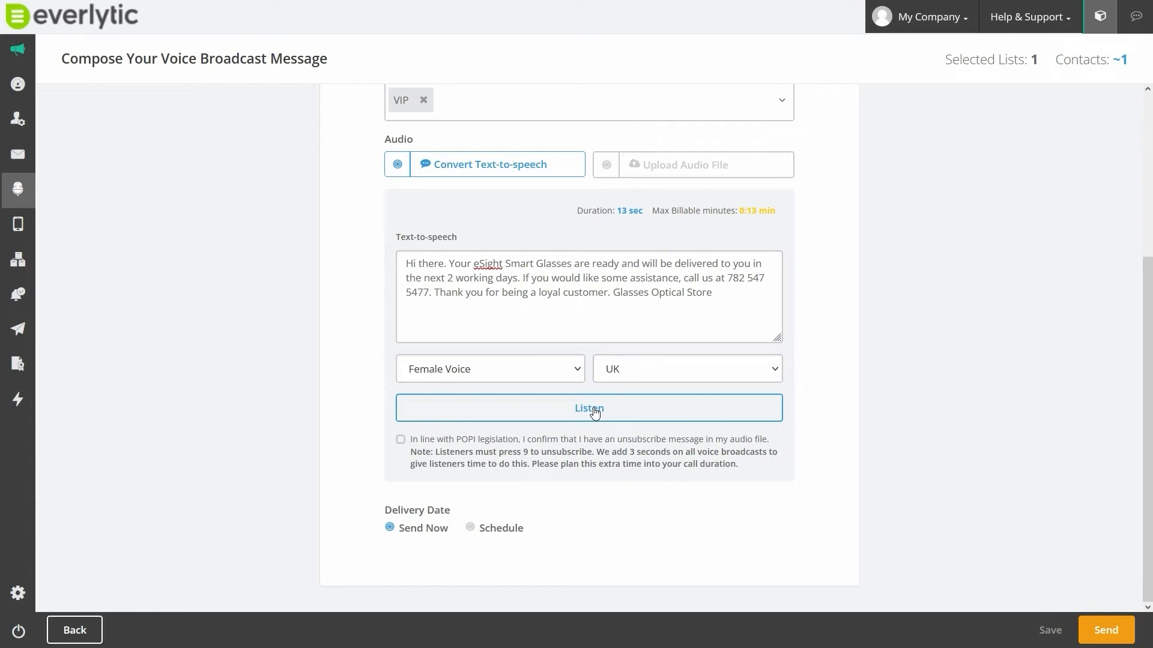
click(595, 410)
- Confirm the POPI unsubscribe message for the voice broadcast and set its delivery date option to Schedule
click(401, 439)
click(470, 528)
click(487, 557)
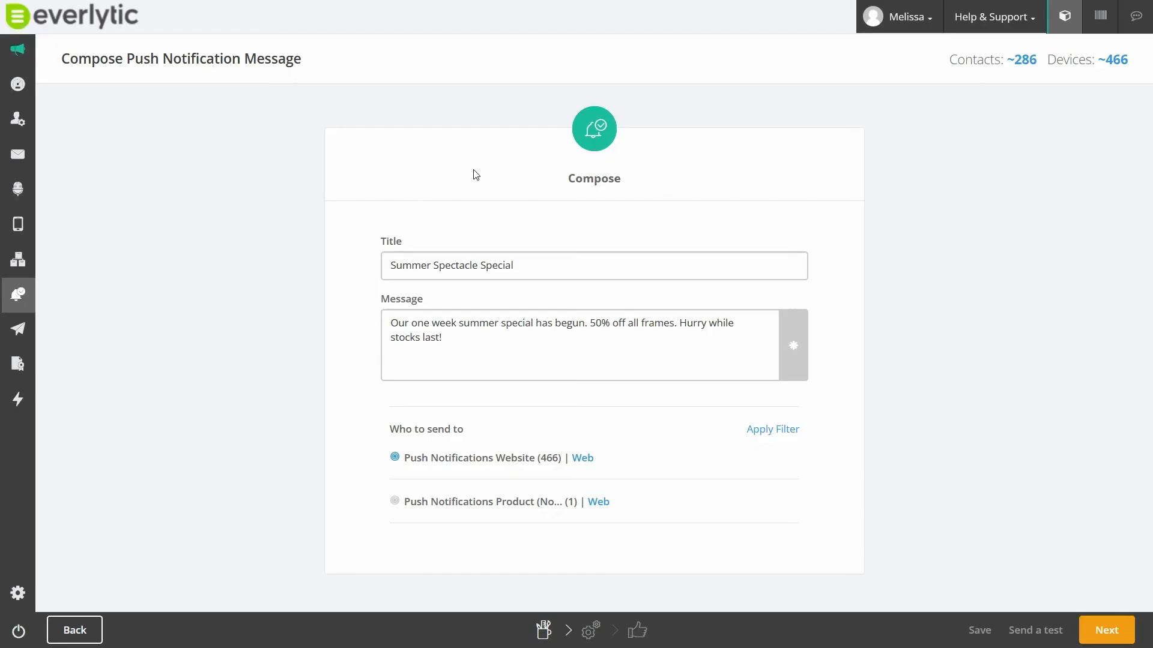
- Check the Summer Spectacle Special push notification's title and message, and choose Push Notifications Website as the audience
click(523, 257)
click(489, 347)
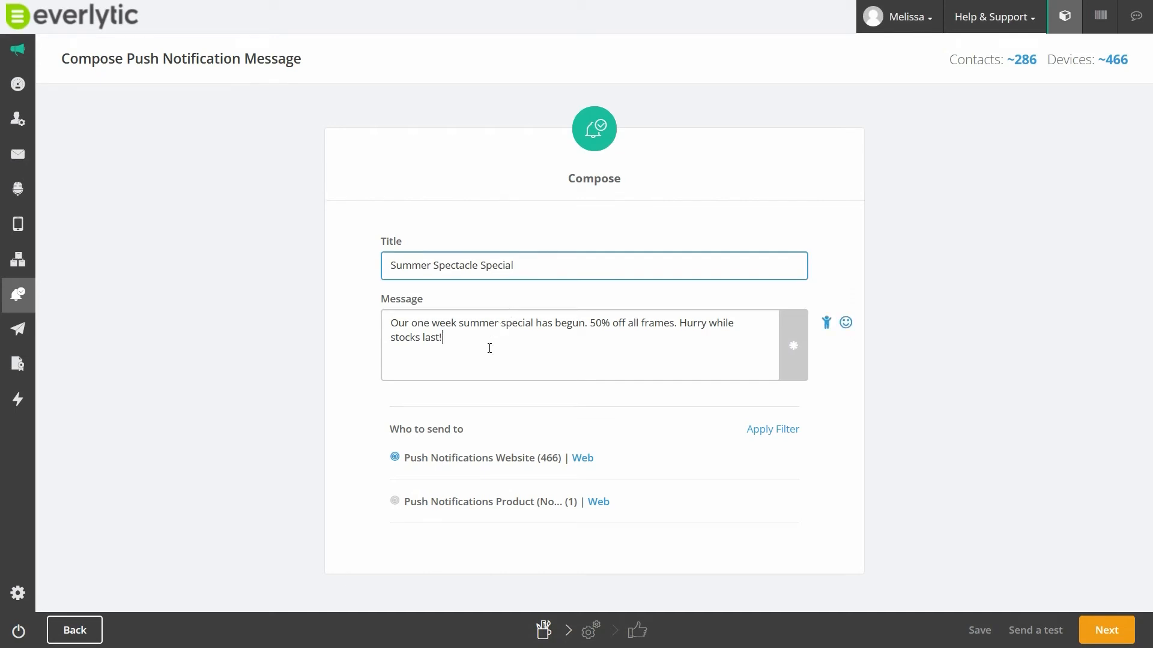
click(395, 458)
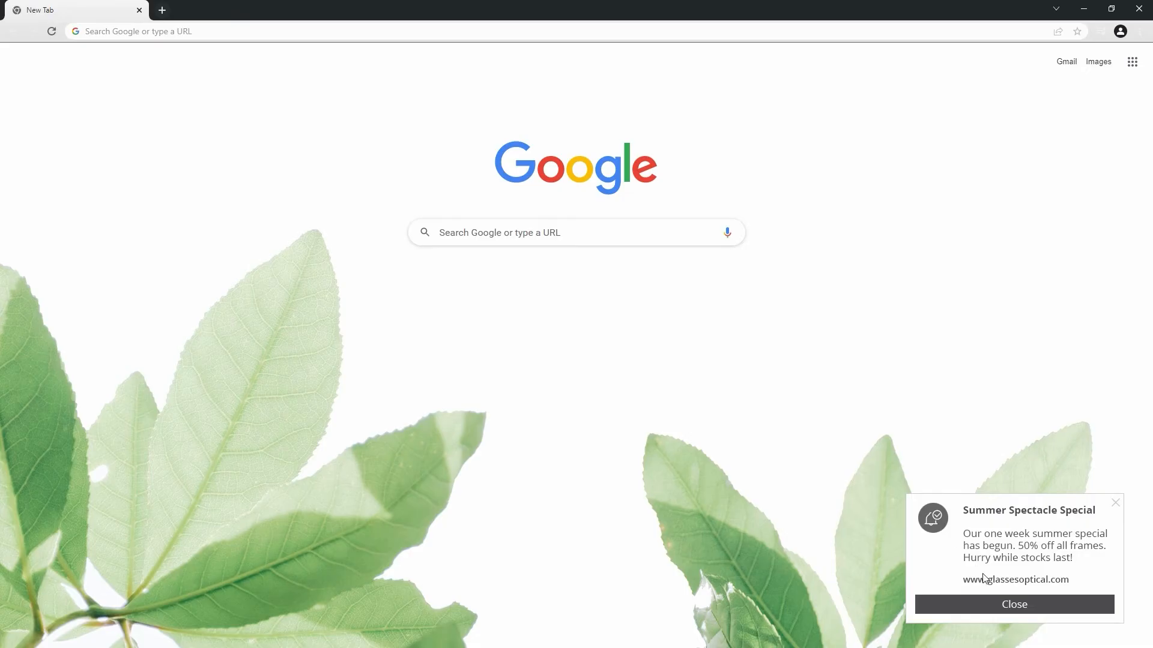
click(978, 567)
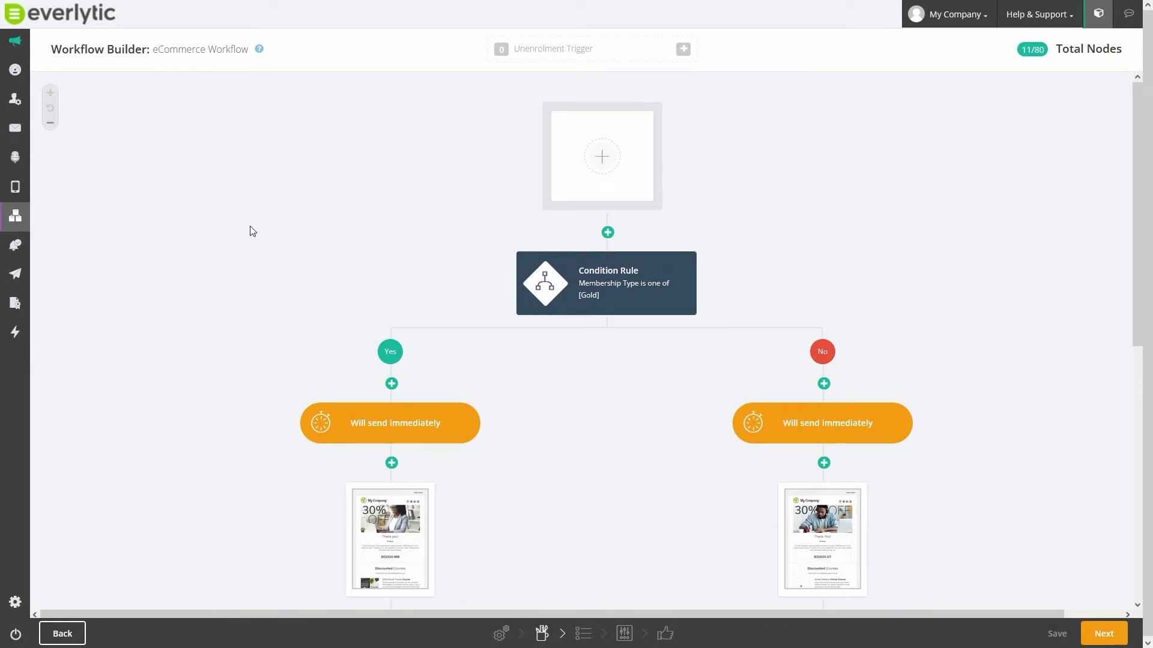
- Examine the eCommerce workflow's condition rules, waiting periods, emails and SMS messages along both branches
scroll(240, 231, down, 1)
scroll(240, 231, down, 1)
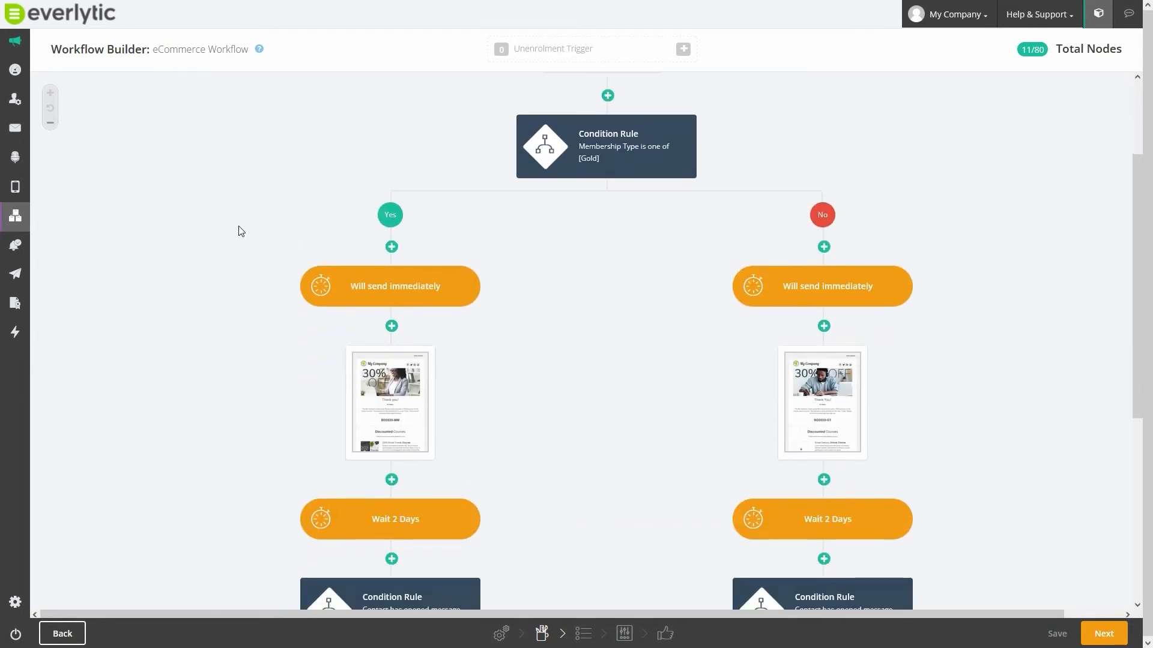
scroll(240, 231, down, 1)
scroll(241, 231, down, 1)
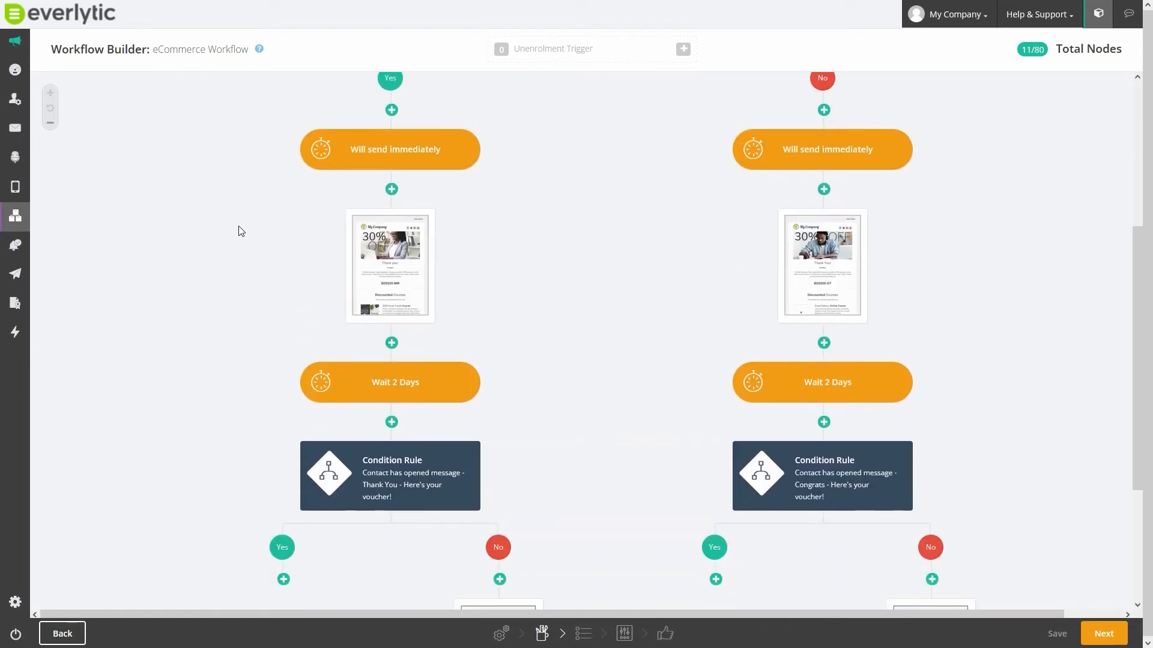
scroll(241, 231, down, 3)
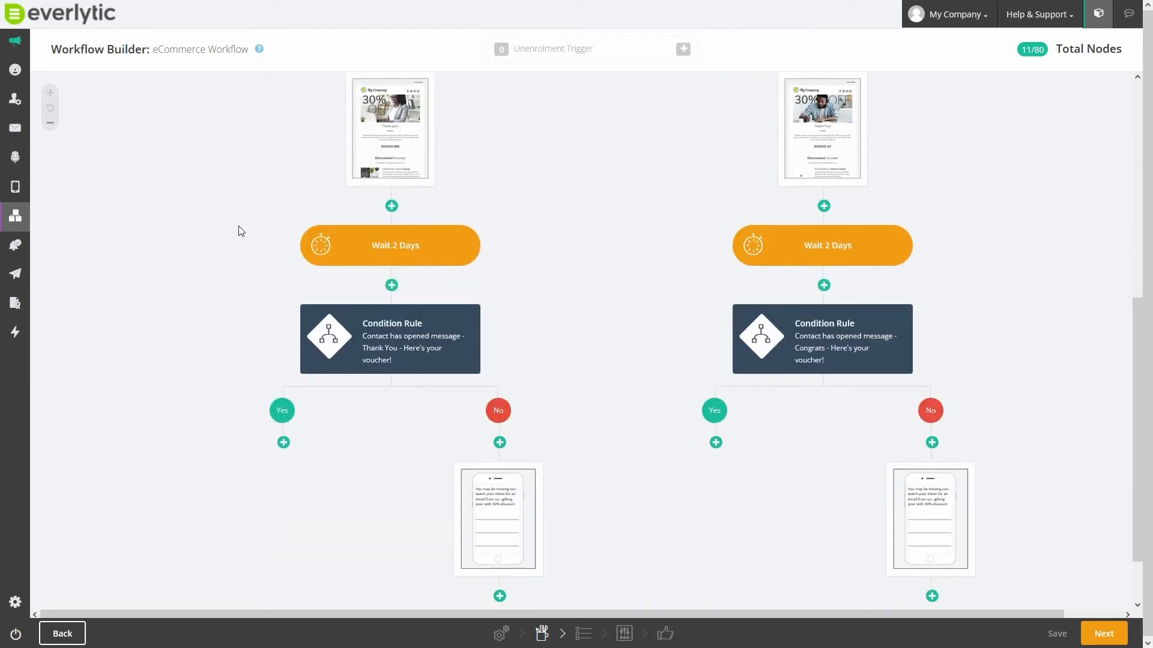
scroll(241, 232, down, 1)
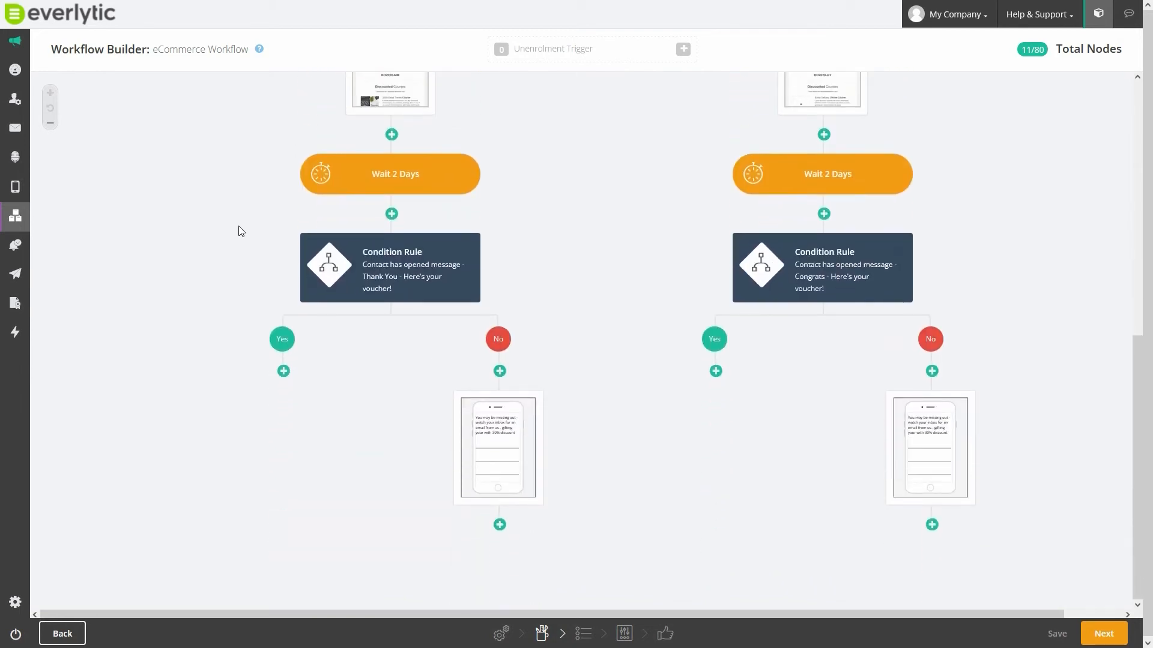
scroll(241, 231, up, 4)
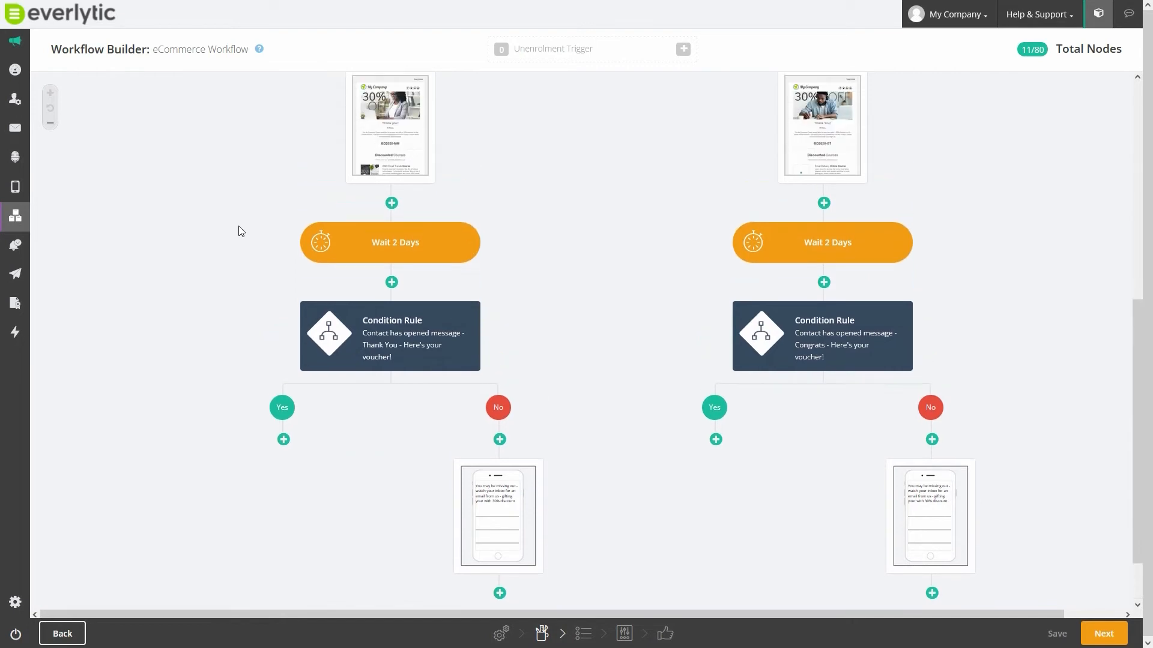
scroll(241, 231, up, 3)
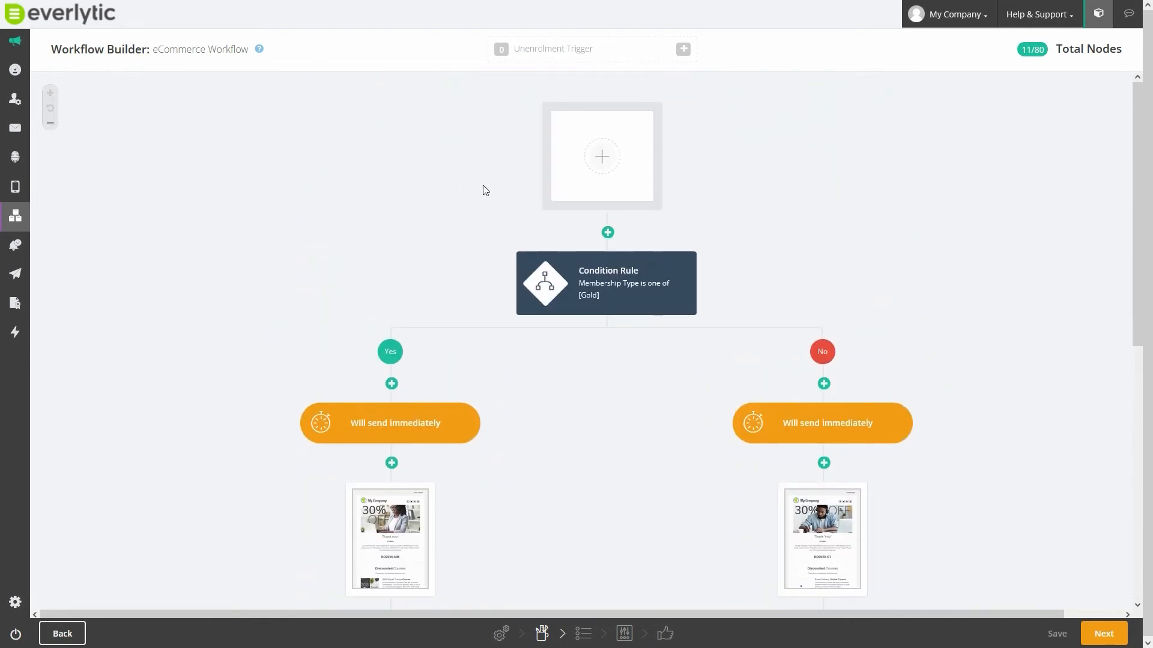
- Add a Field Change start trigger to the eCommerce workflow
click(603, 157)
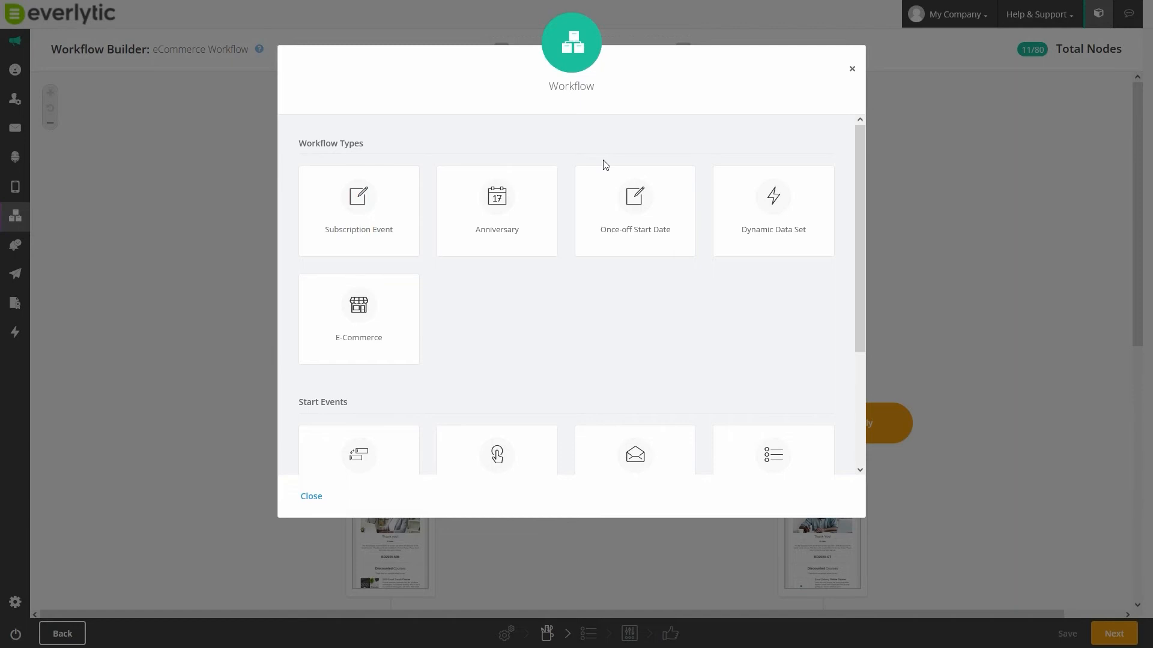
scroll(539, 332, down, 3)
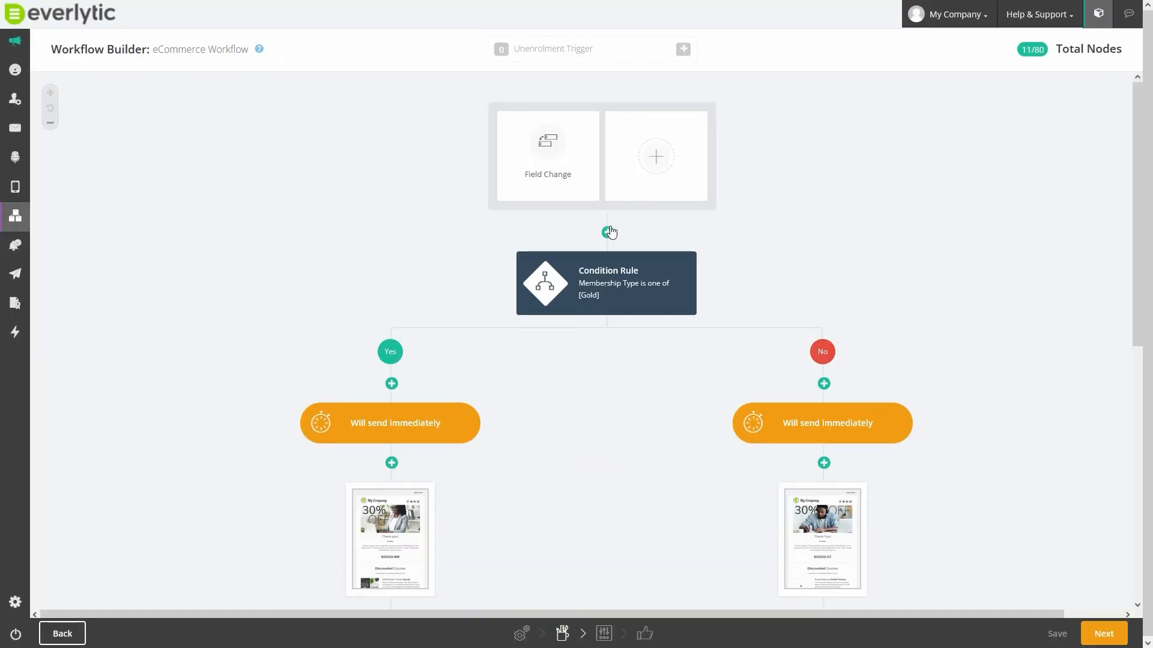
- Insert a delay of 1 day between the start trigger and the Membership Type condition rule
click(609, 233)
click(558, 186)
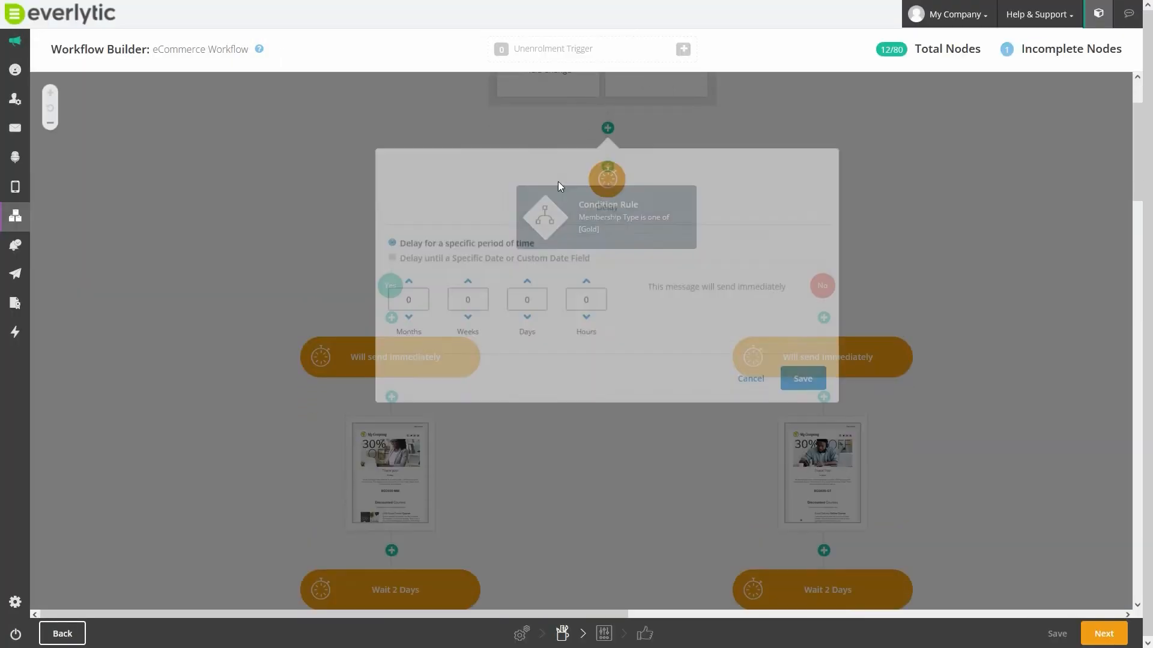
click(526, 274)
text(1)
key(Return)
- Open the Membership Type condition rule and save it with the custom field set to one of Gold
click(589, 232)
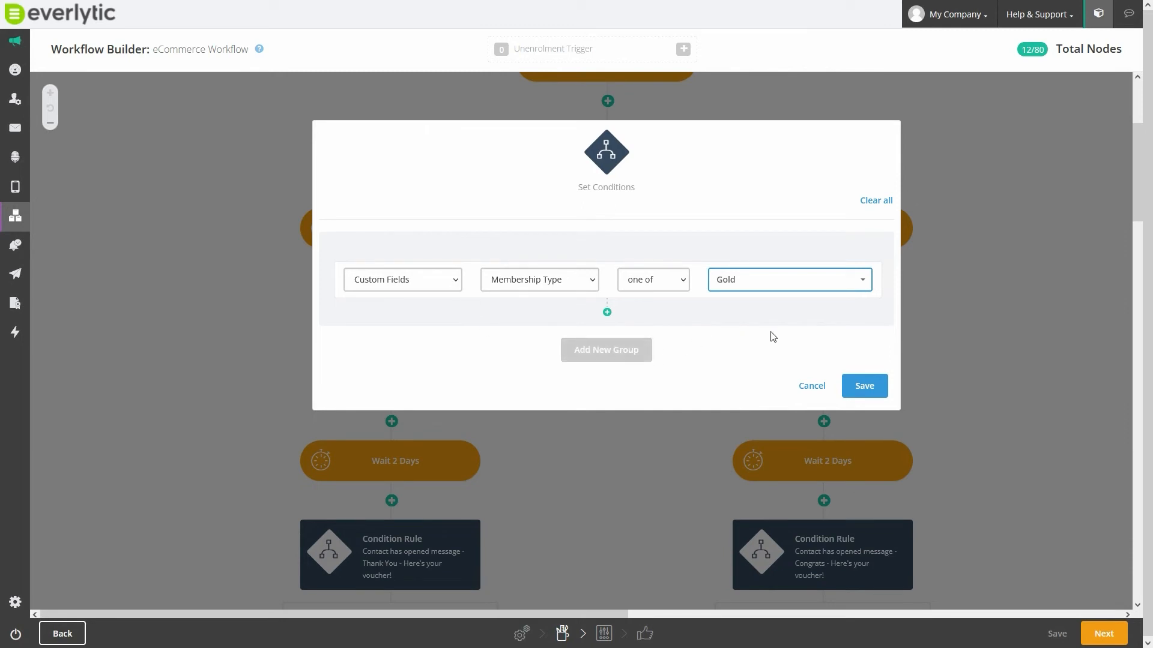
click(864, 386)
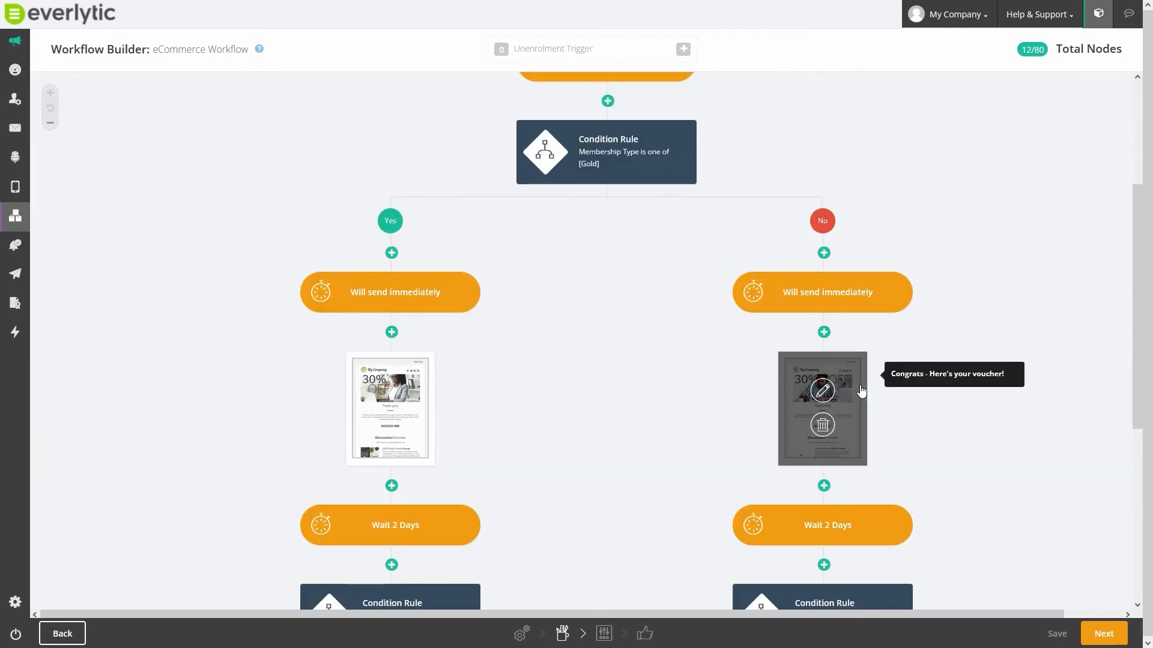
- Add a Go to Node action on the Yes branch of the Thank You voucher's opened-message condition, targeting the Wait 2 Days node above it
scroll(604, 385, down, 5)
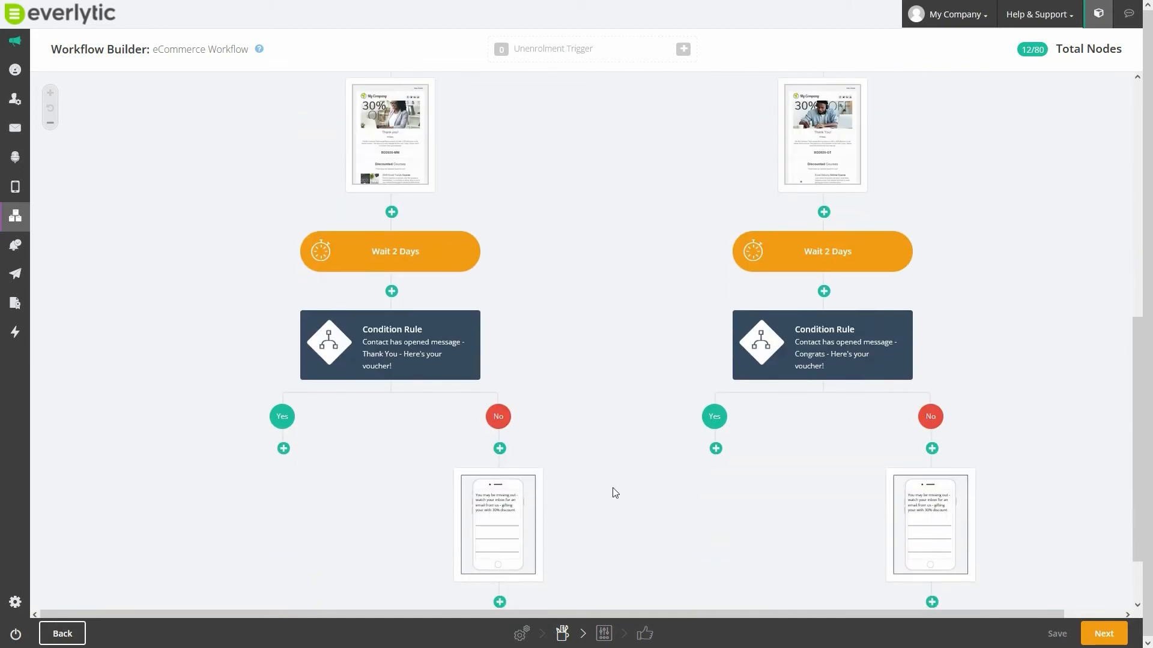
click(283, 448)
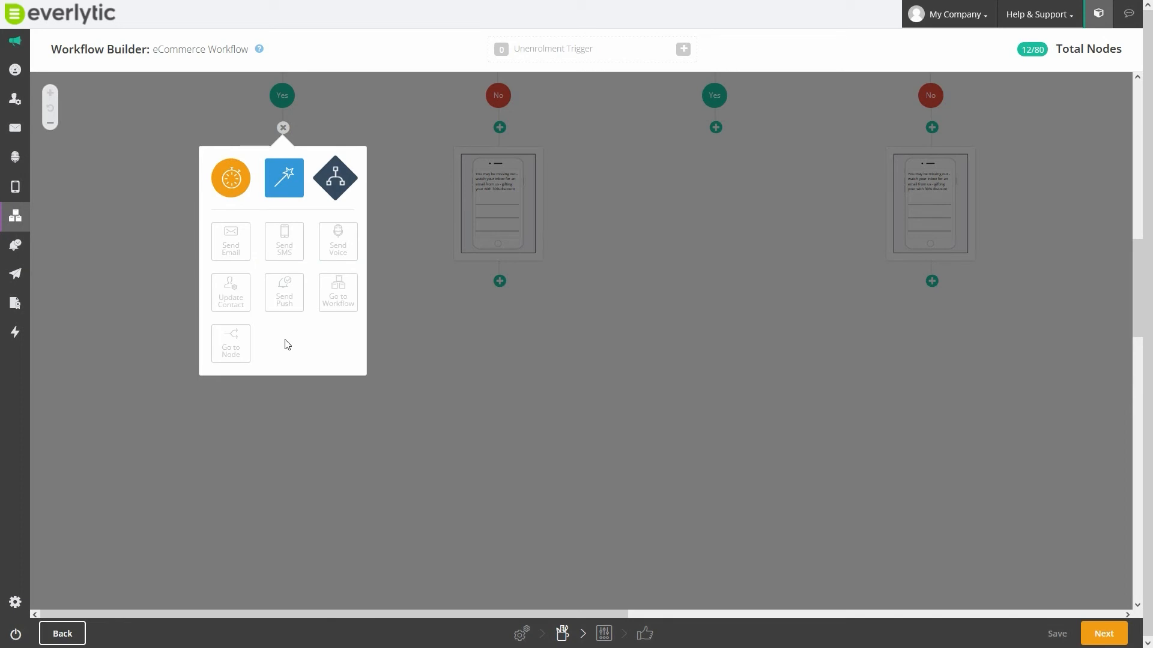
click(233, 338)
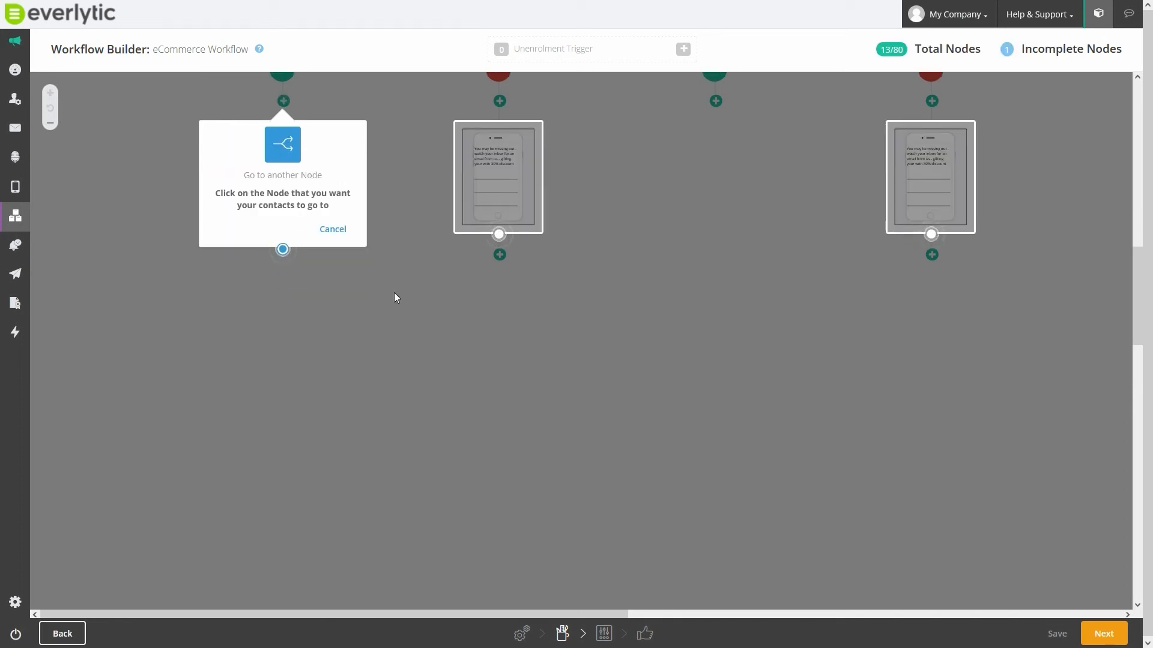
scroll(395, 295, up, 2)
scroll(395, 298, up, 4)
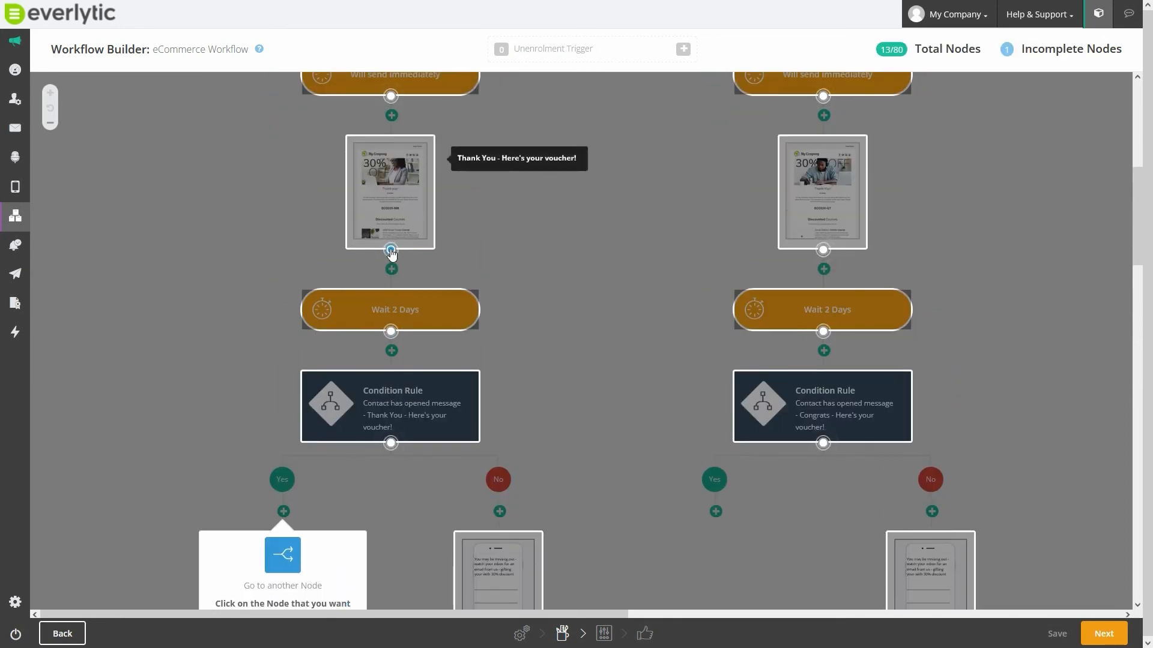
click(391, 324)
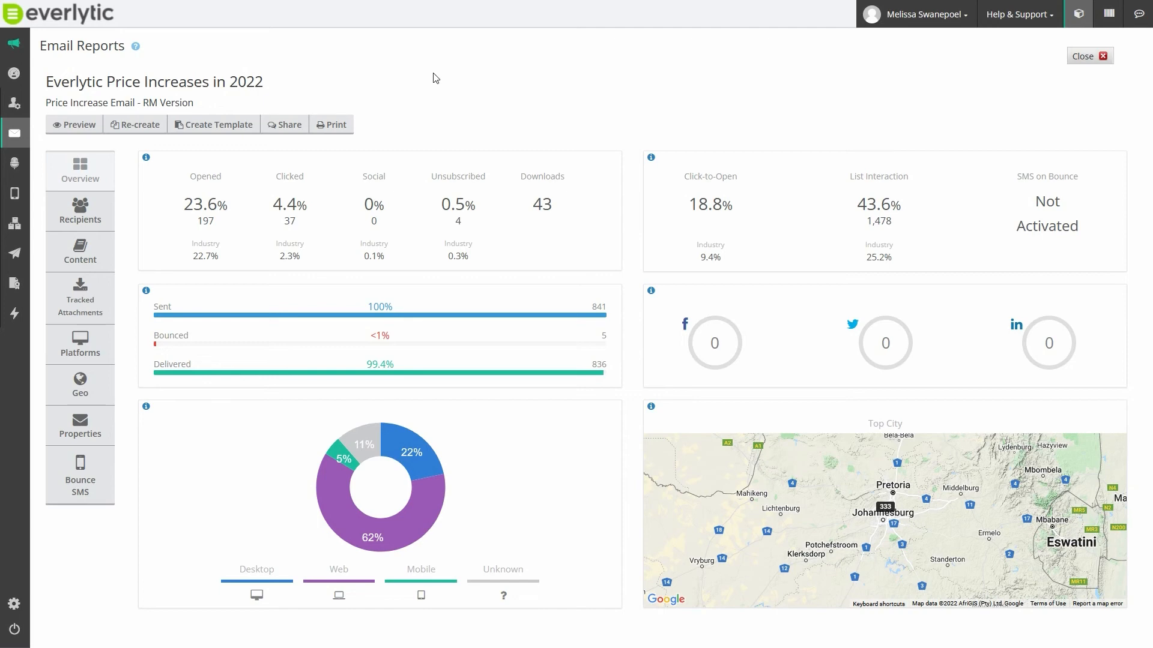
- Review the Everlytic Price Increases in 2022 email report's overview and its platform breakdown for desktop, web and mobile opens
scroll(269, 259, down, 8)
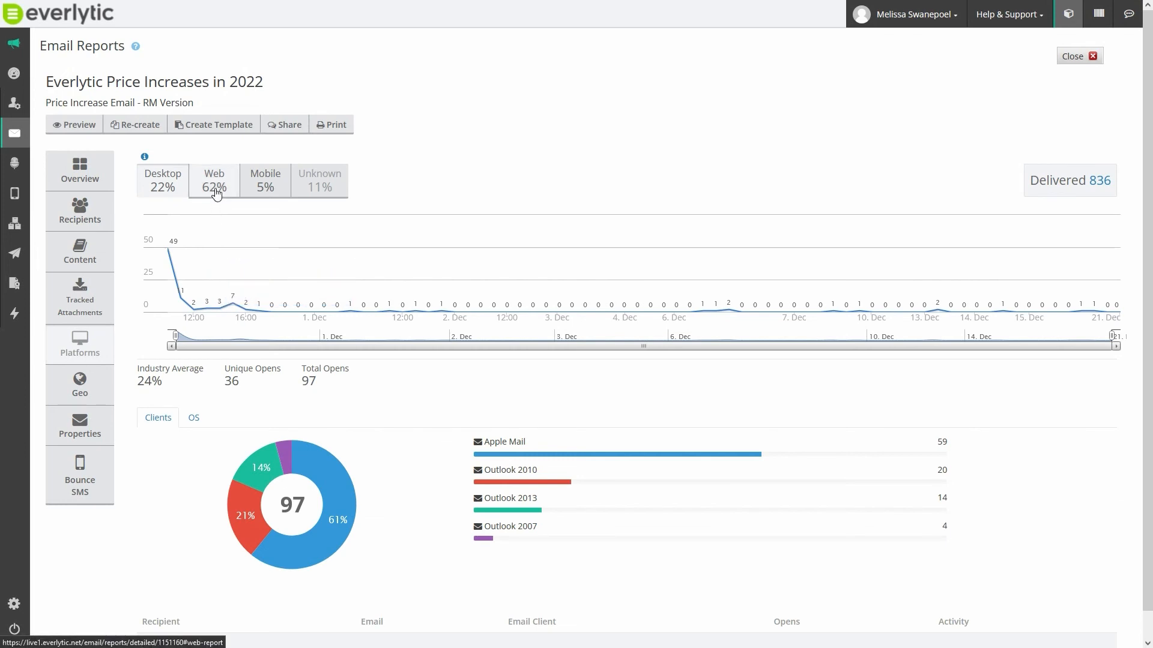
click(220, 188)
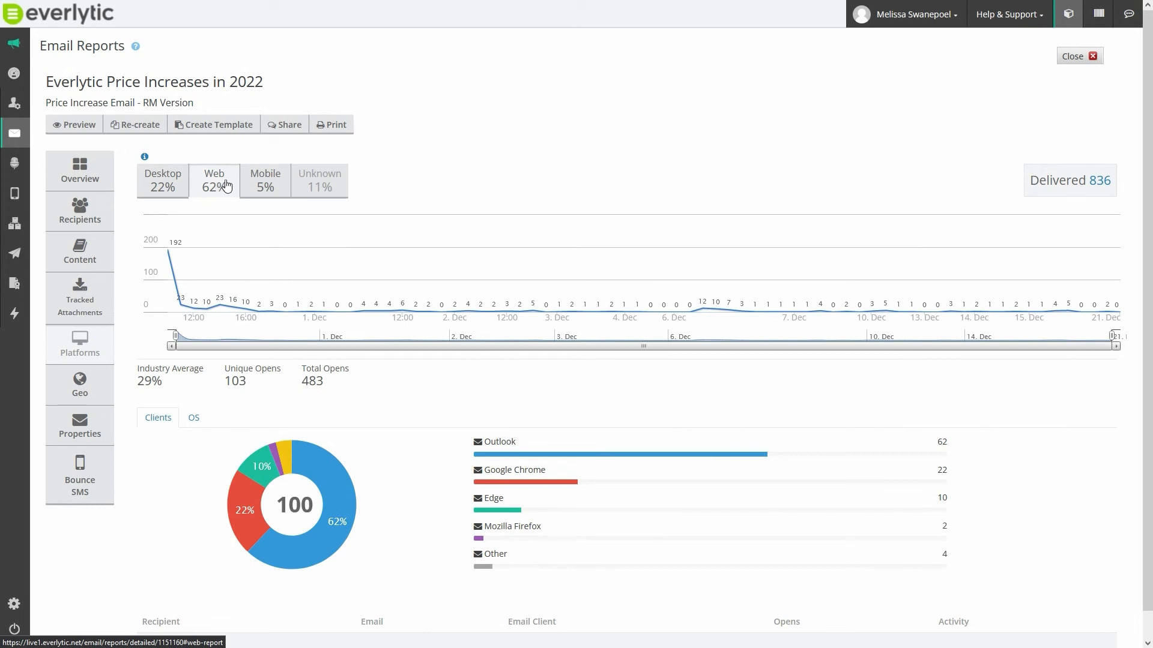
click(266, 186)
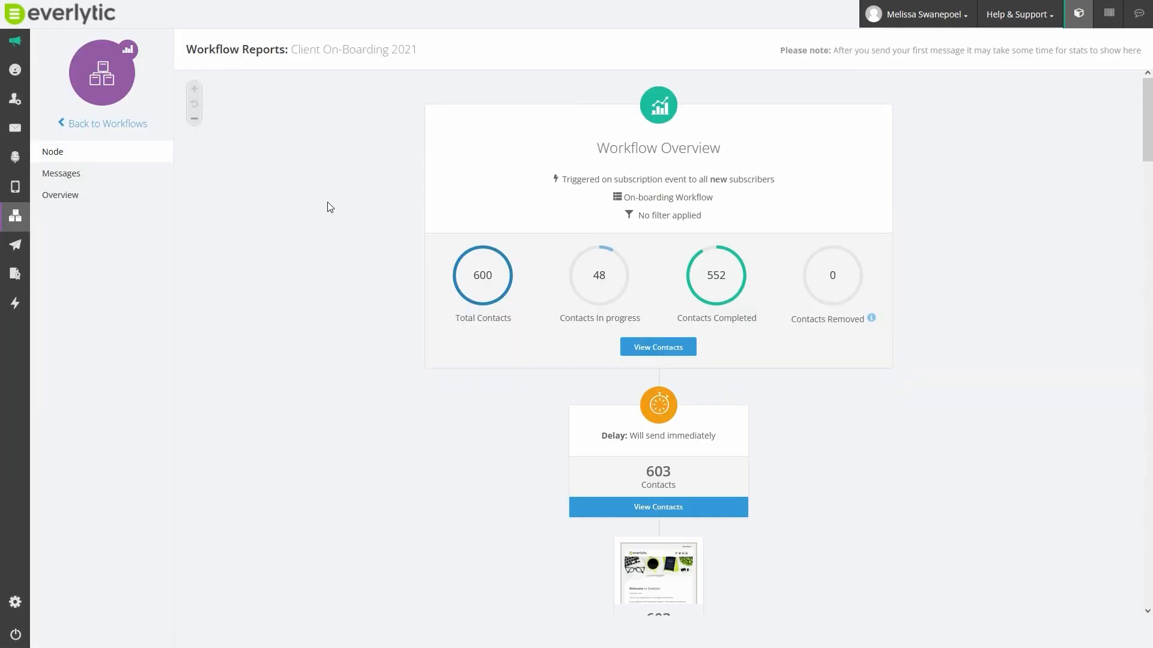
- Examine the Client On-Boarding 2021 workflow report's contact figures per node and the statistics for each message
scroll(328, 203, down, 3)
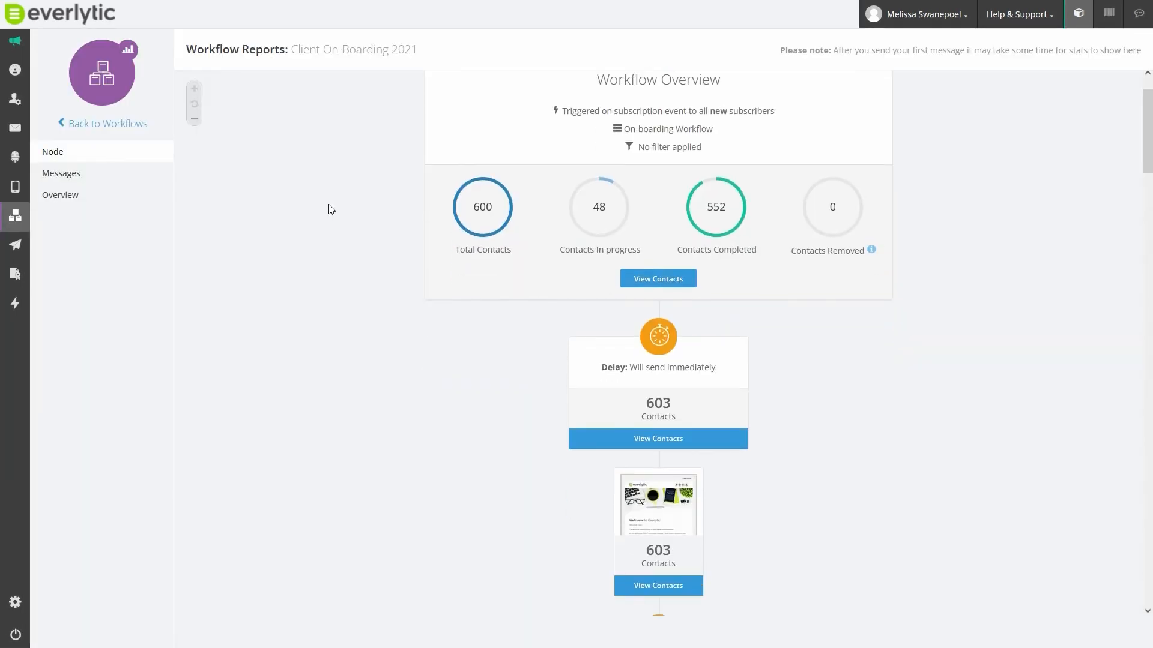
scroll(329, 204, down, 5)
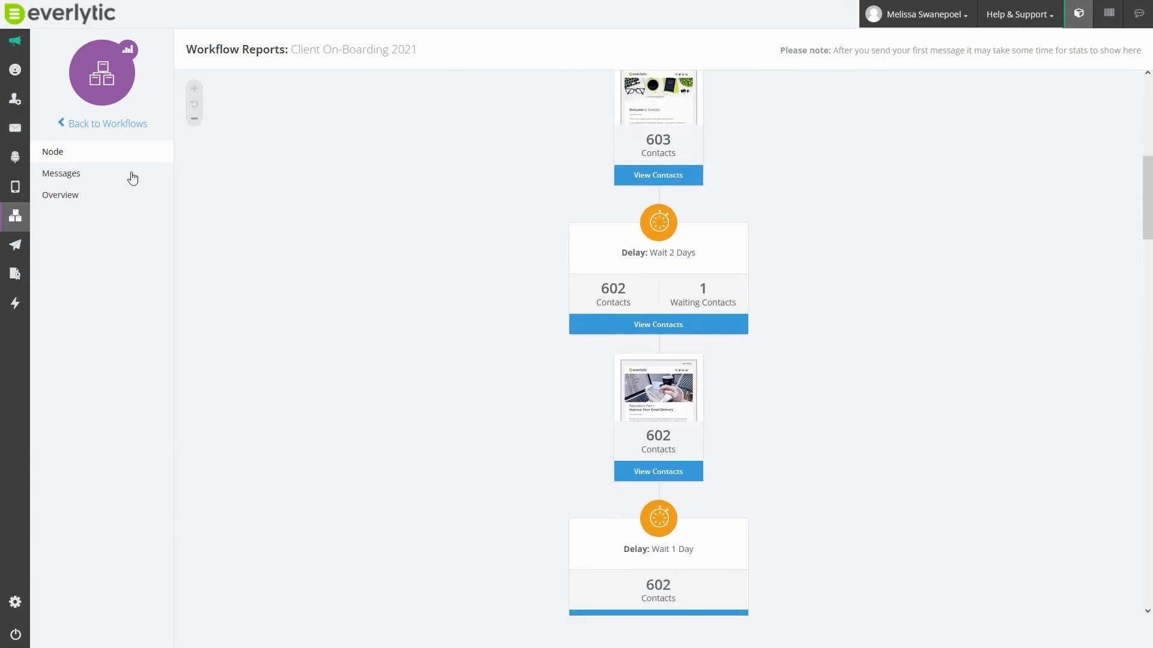
scroll(437, 225, down, 1)
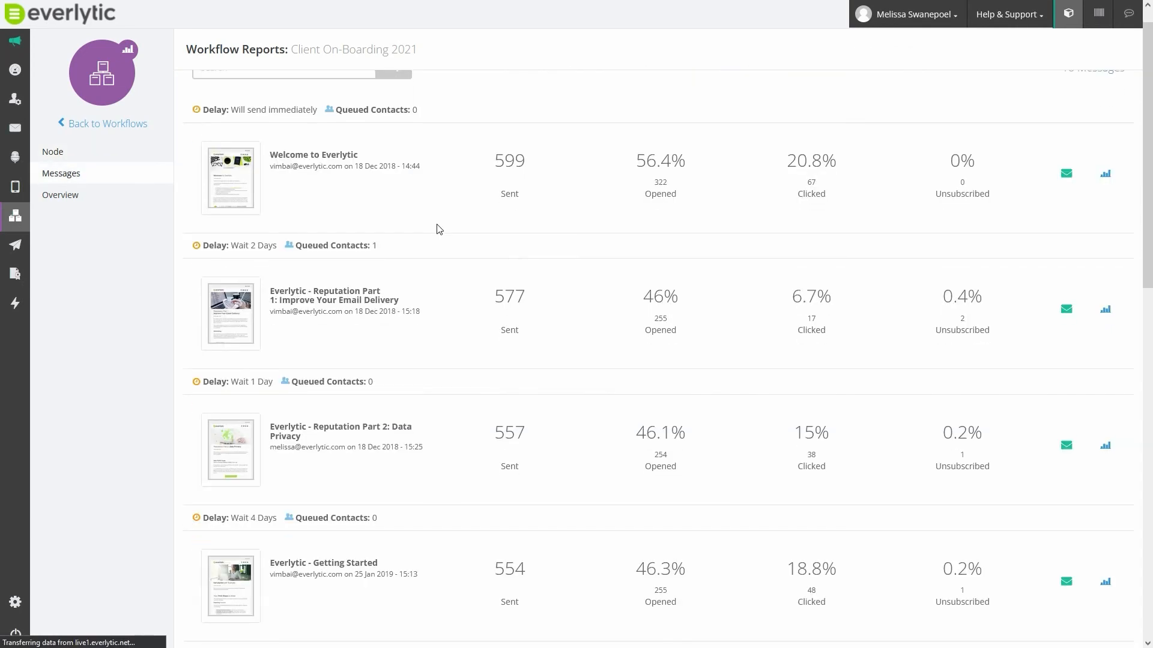
scroll(439, 229, down, 5)
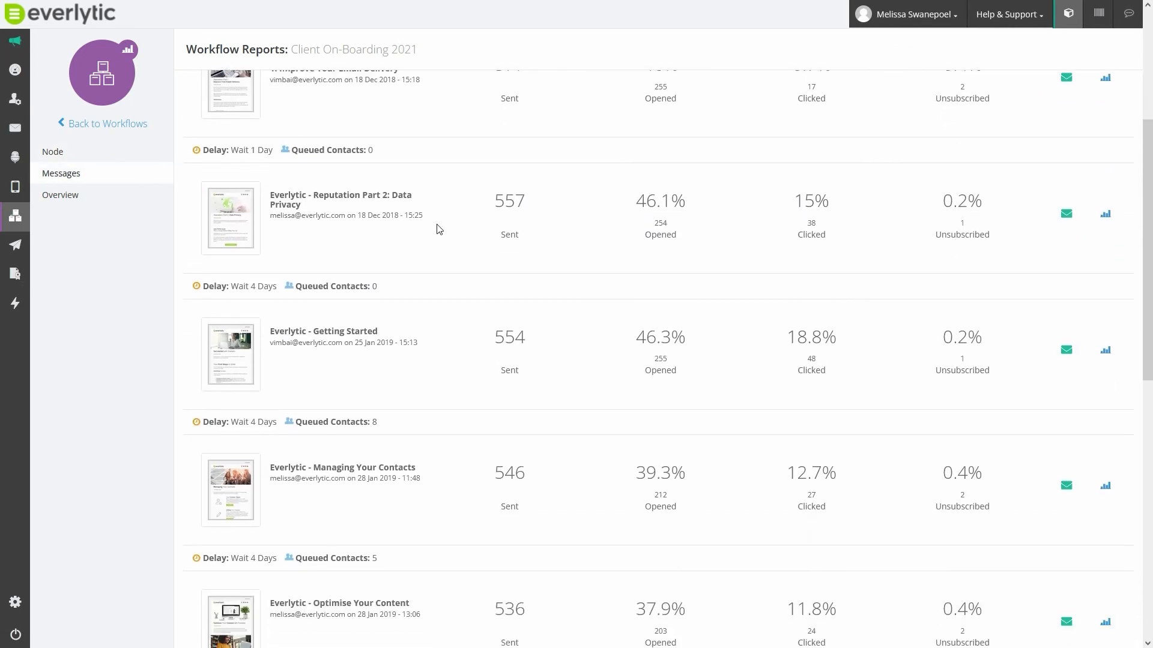
scroll(439, 229, down, 1)
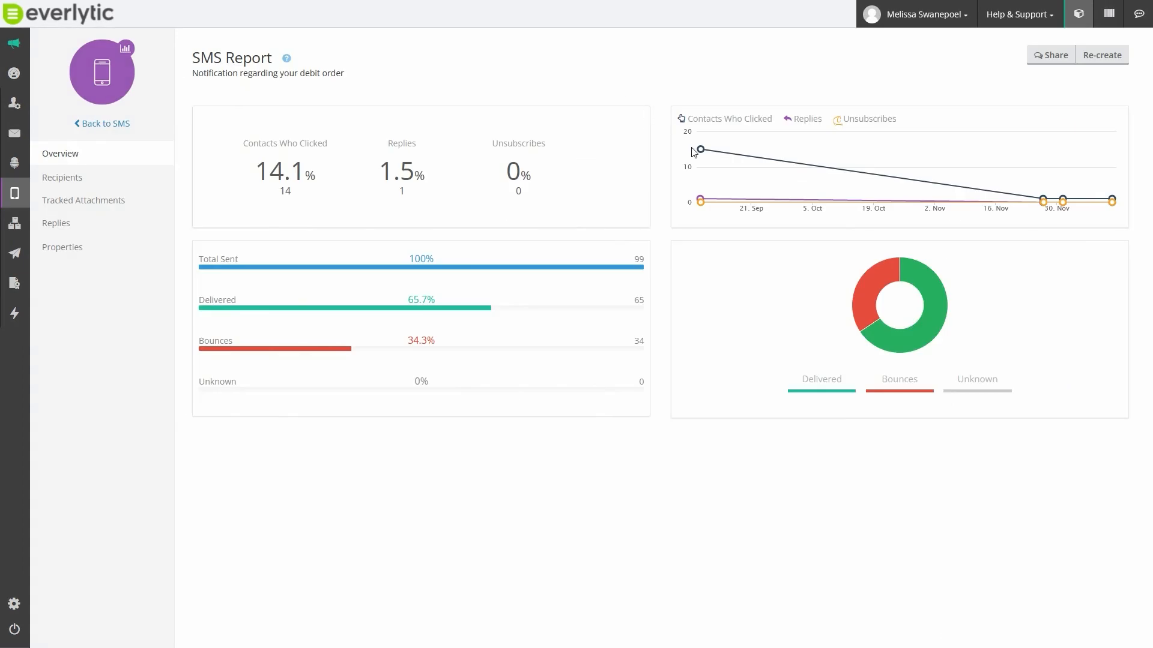
- Inspect the contacts-who-clicked and unsubscribes data points on the debit order SMS report's timeline
mouse_move(701, 150)
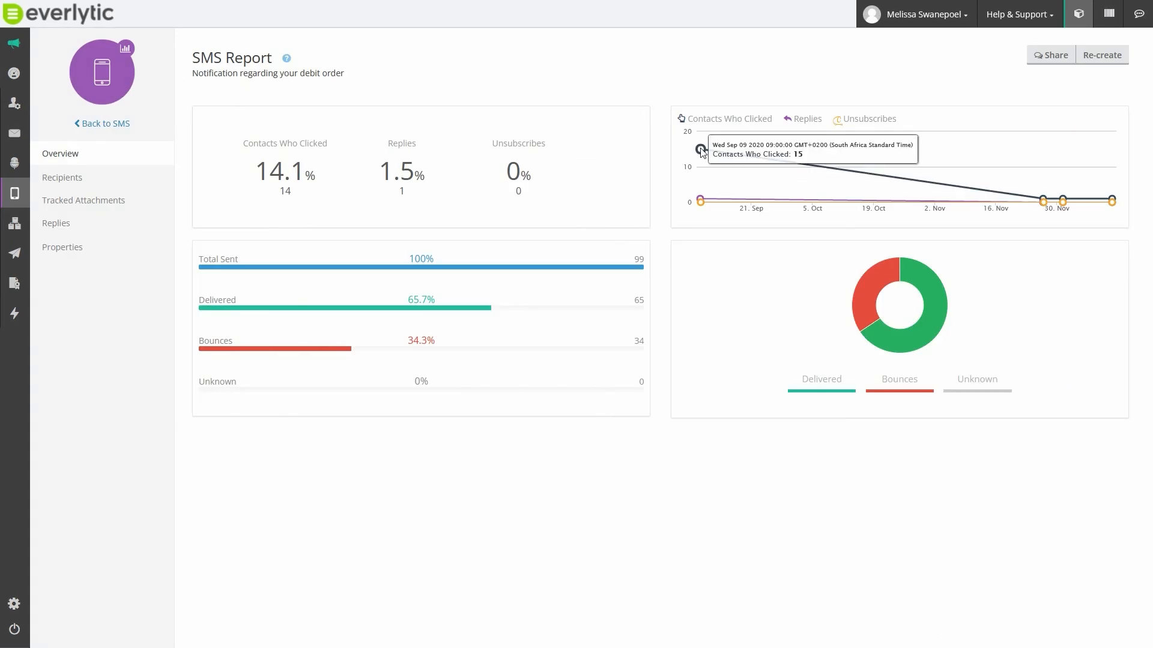
mouse_move(1044, 204)
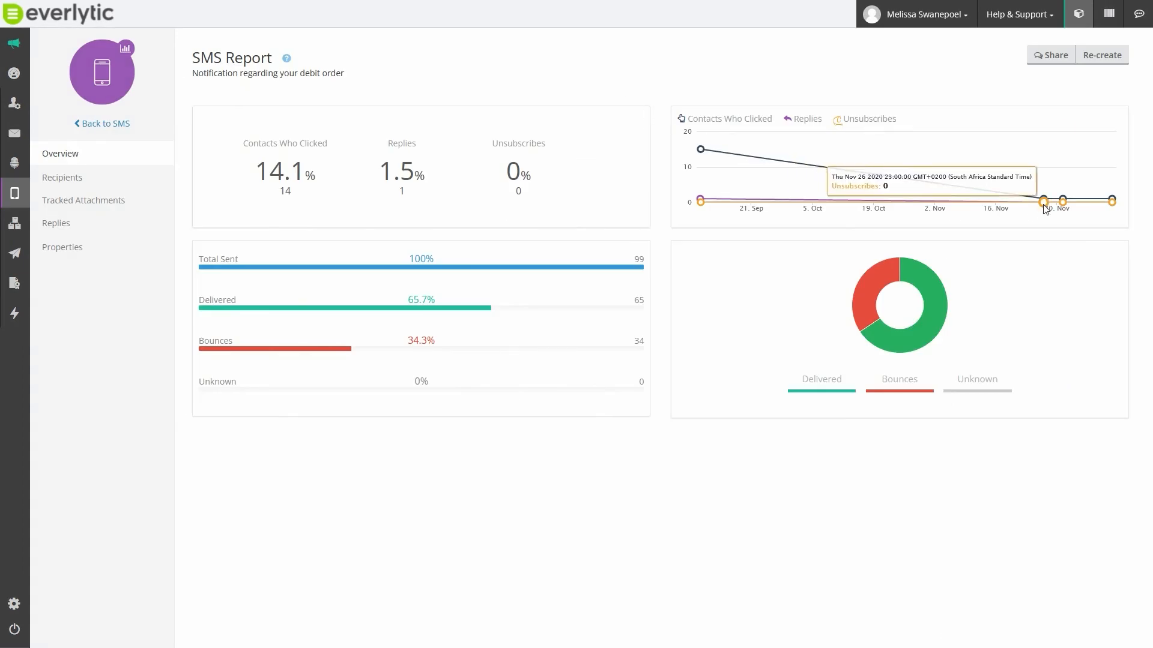